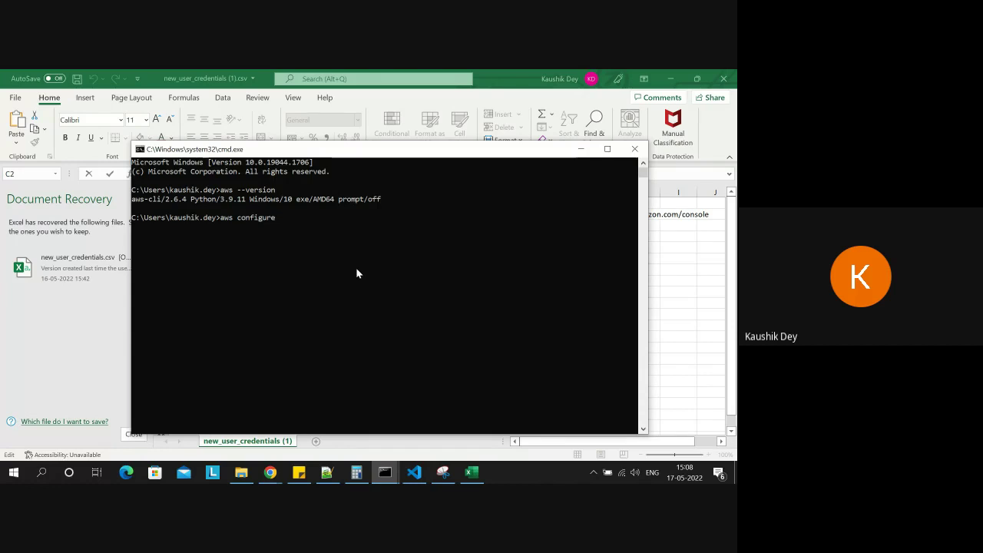
# Step: Move the Command Prompt window down and to the right to uncover the spreadsheet's formula bar
pyautogui.moveTo(333, 154); pyautogui.dragTo(364, 232)
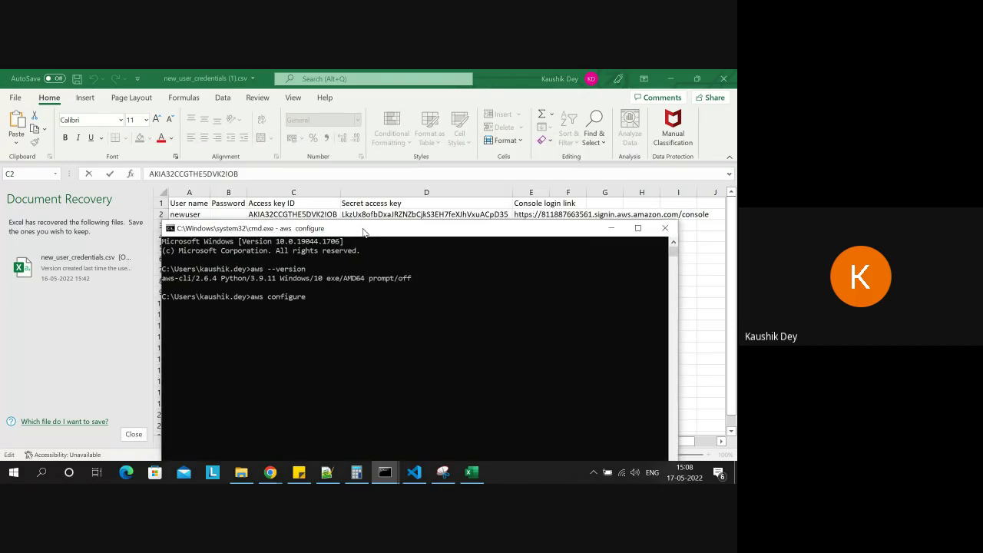
pyautogui.moveTo(364, 233); pyautogui.dragTo(361, 218)
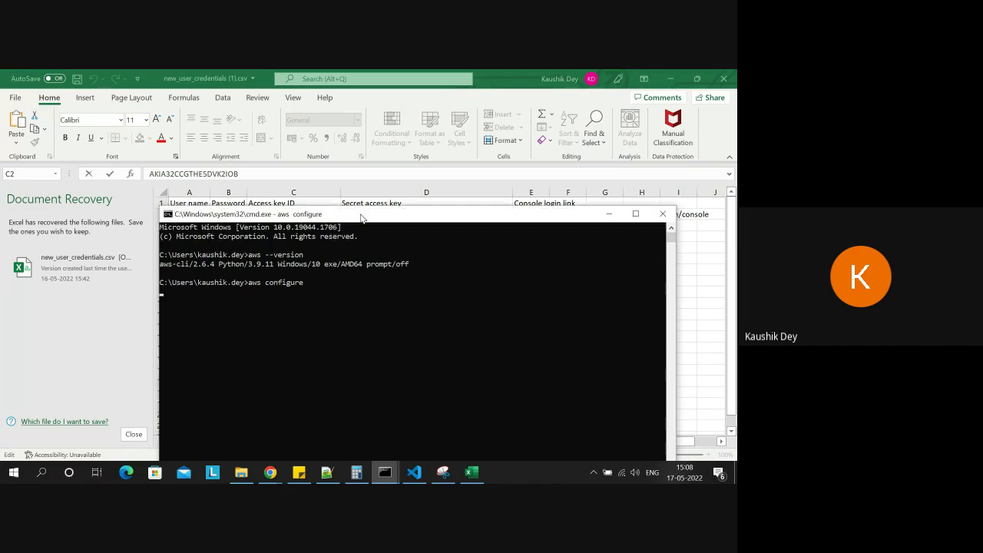
pyautogui.moveTo(361, 219); pyautogui.dragTo(369, 213)
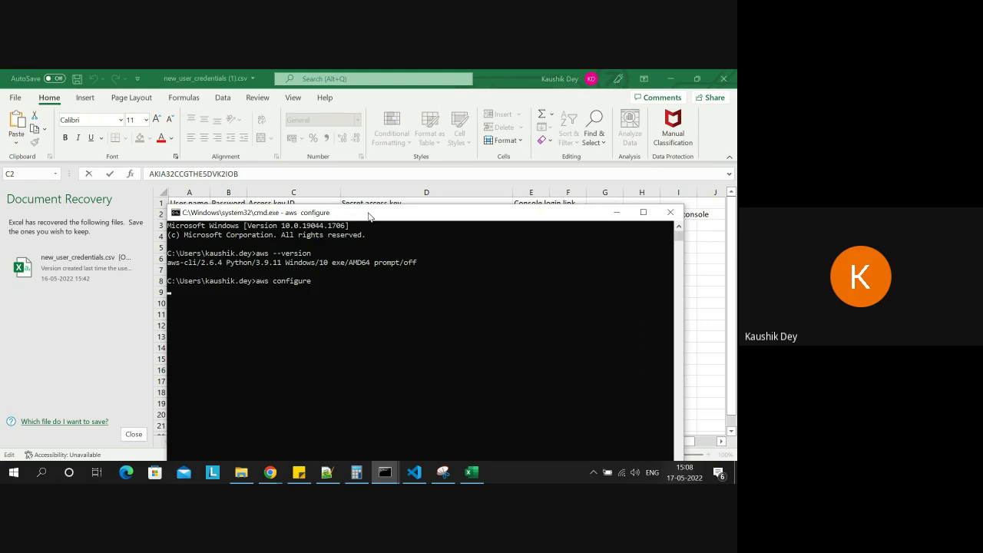
pyautogui.moveTo(369, 216); pyautogui.dragTo(368, 226)
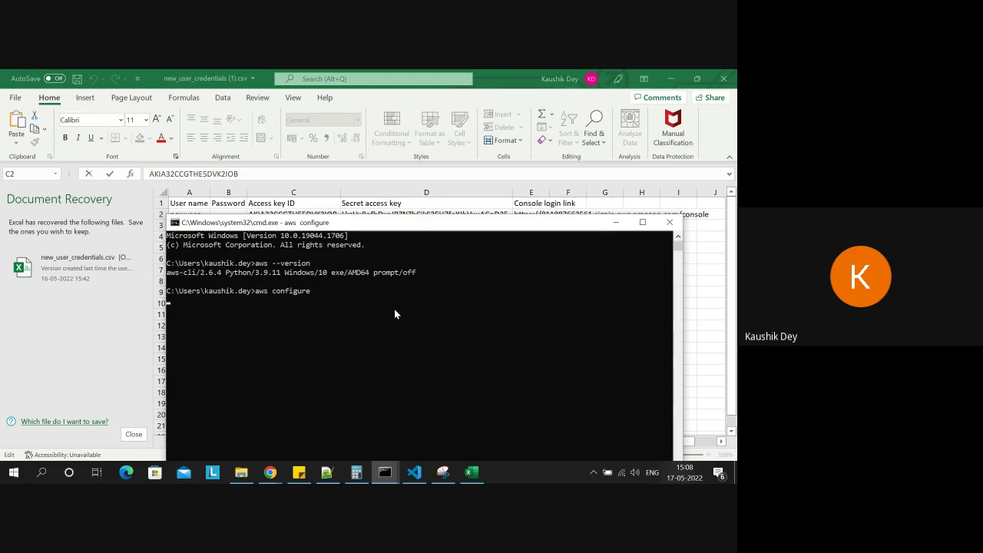
pyautogui.moveTo(406, 232); pyautogui.dragTo(392, 224)
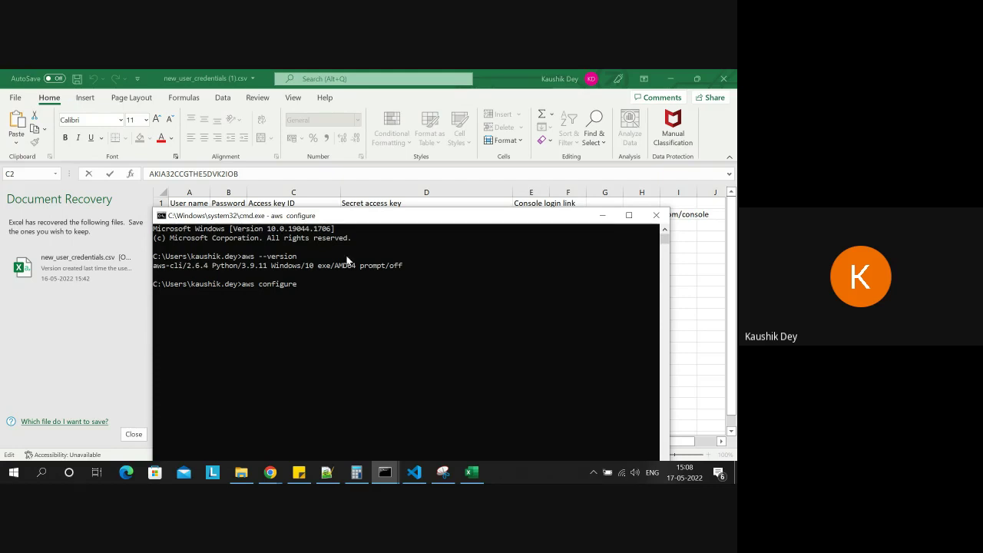
pyautogui.moveTo(345, 224); pyautogui.dragTo(343, 221)
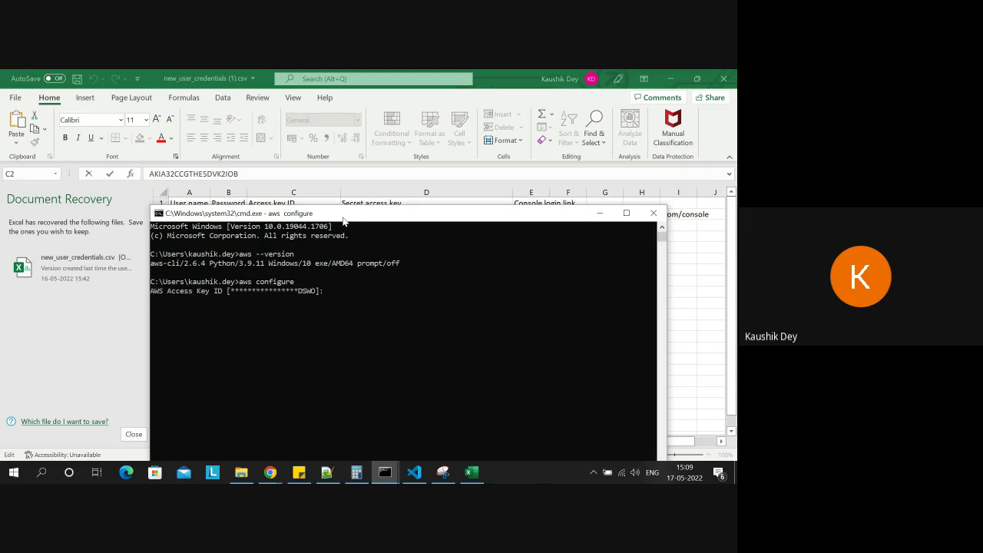
# Step: Copy the access key ID from the credentials spreadsheet and submit it at the AWS Access Key ID prompt in Command Prompt
pyautogui.click(248, 175)
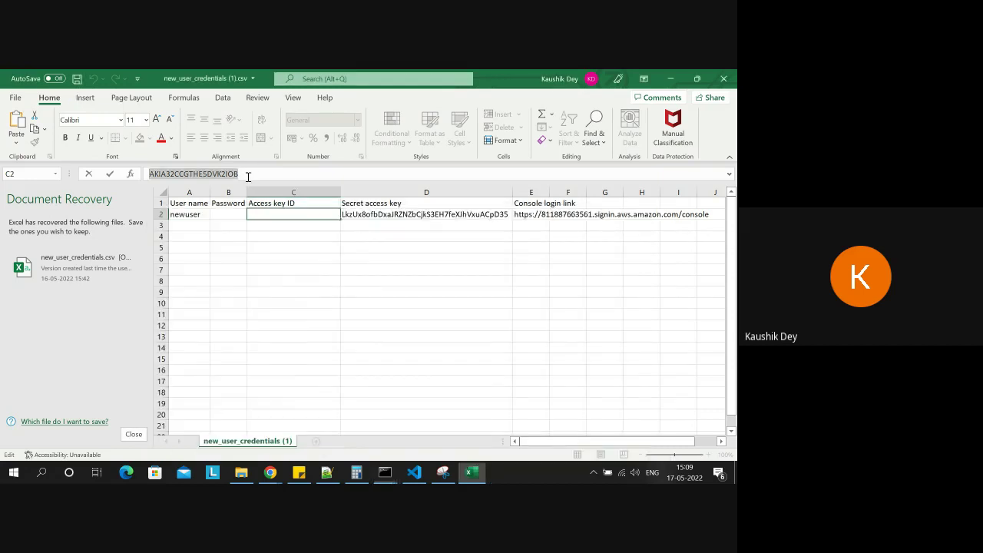
pyautogui.rightClick(202, 176)
pyautogui.click(221, 203)
pyautogui.click(472, 471)
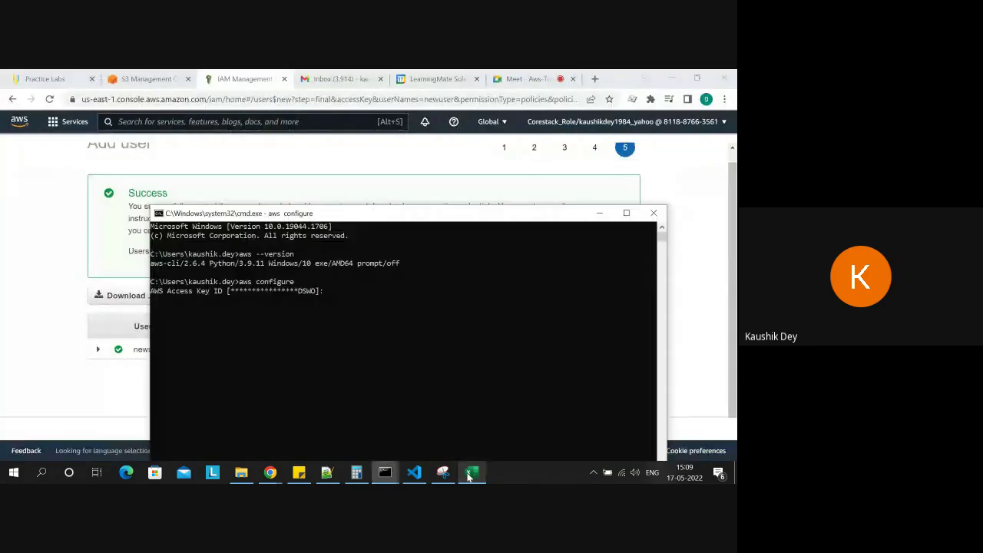
pyautogui.rightClick(334, 296)
pyautogui.press('Return')
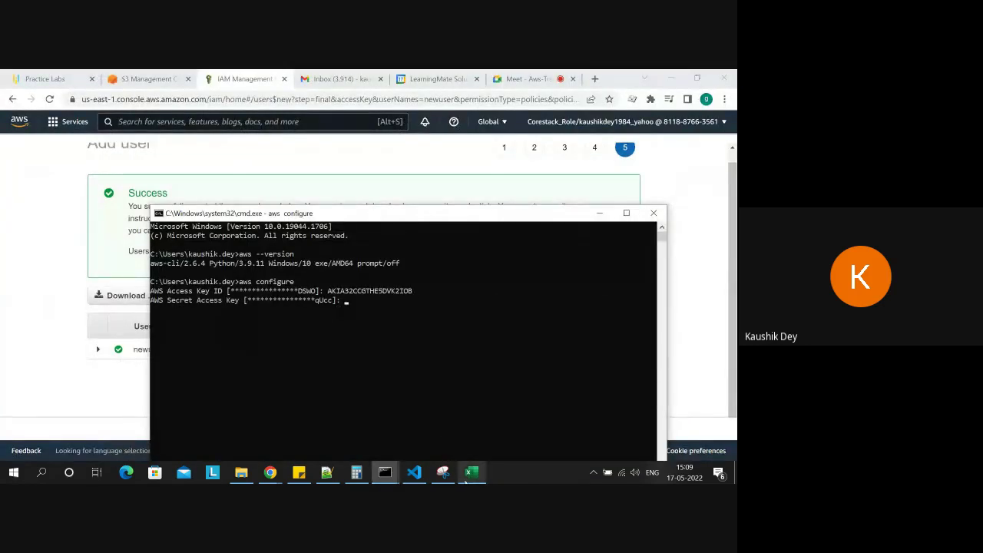
# Step: Copy the secret access key from the credentials spreadsheet and submit it at the AWS Secret Access Key prompt in Command Prompt
pyautogui.click(471, 471)
pyautogui.click(369, 214)
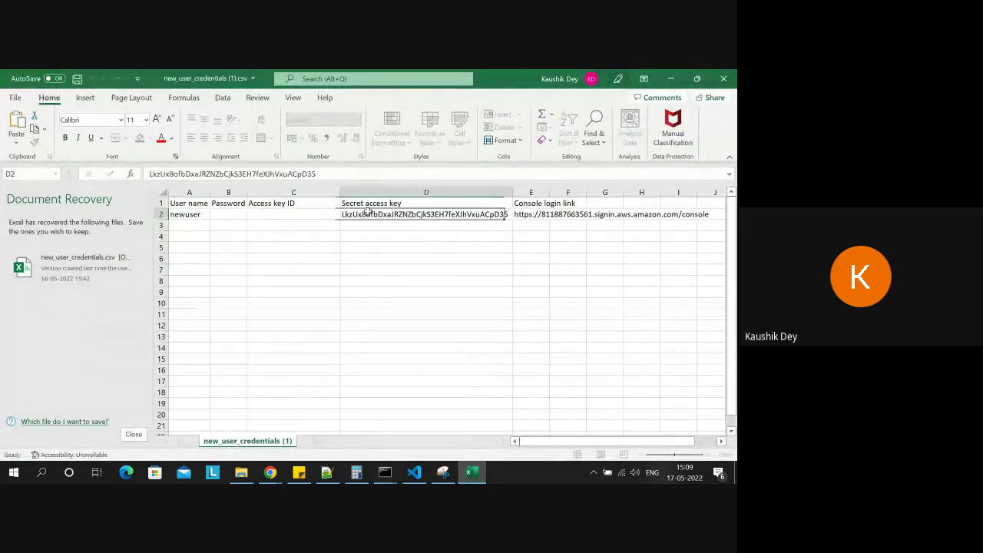
pyautogui.click(318, 173)
pyautogui.moveTo(317, 174); pyautogui.dragTo(151, 175)
pyautogui.rightClick(155, 178)
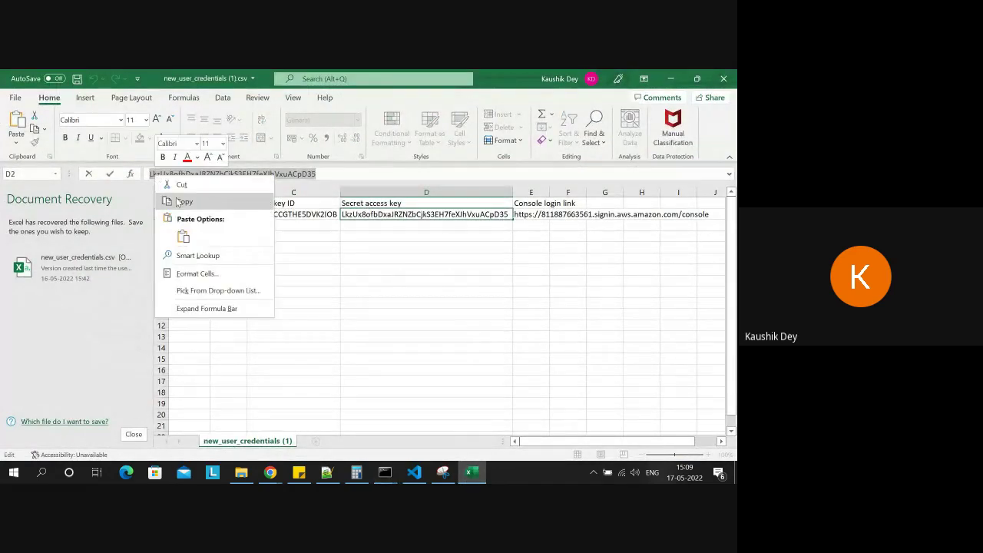
pyautogui.click(184, 201)
pyautogui.click(471, 471)
pyautogui.rightClick(357, 303)
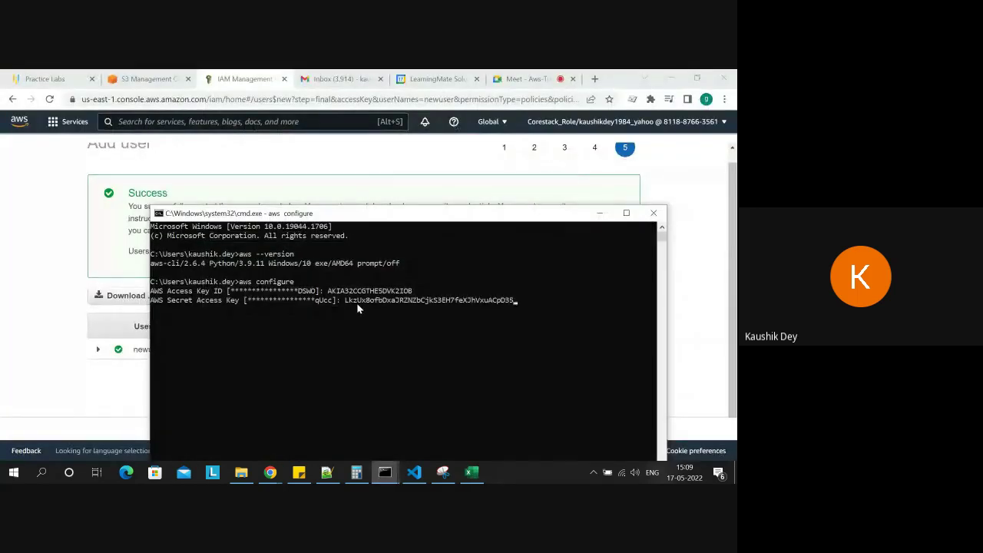
pyautogui.press('Return')
# Step: Accept the default region us-east-1 and set the default output format to json
pyautogui.press('Return')
pyautogui.write('json')
pyautogui.press('Return')
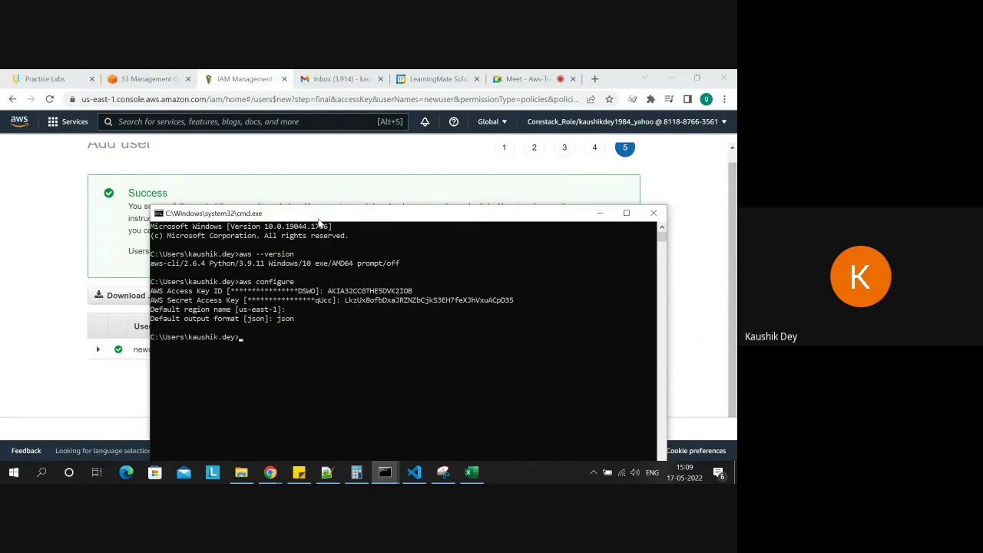
pyautogui.rightClick(317, 217)
pyautogui.click(286, 215)
pyautogui.doubleClick(287, 215)
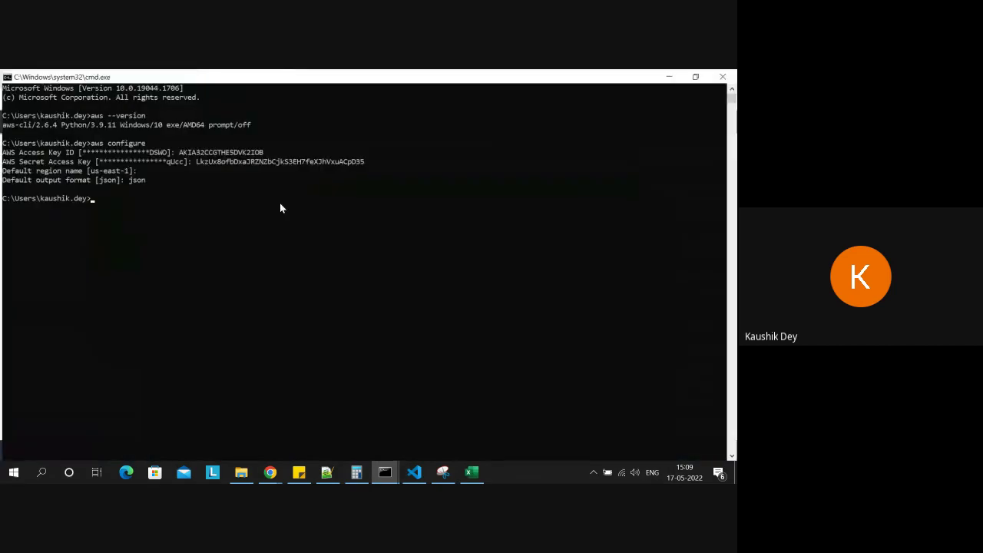
pyautogui.click(694, 76)
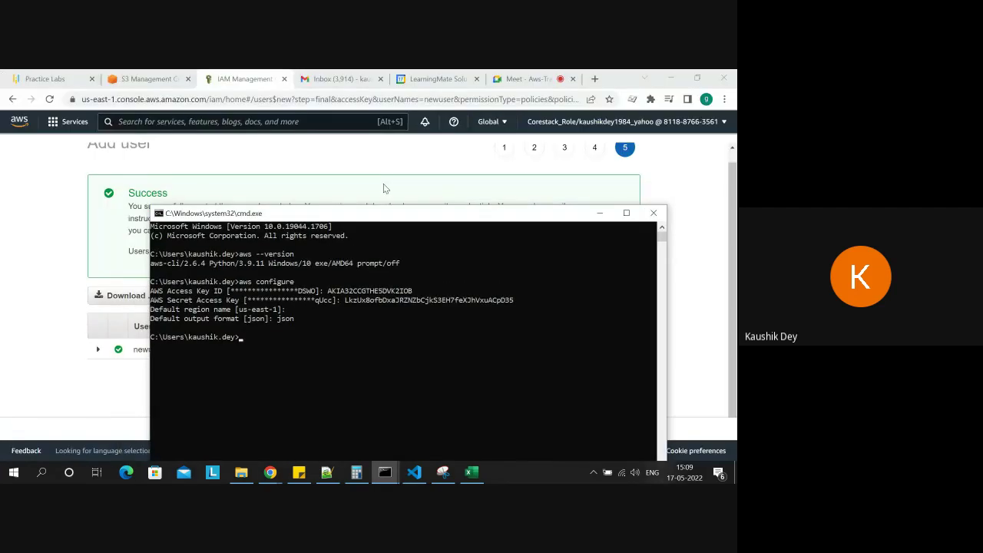
# Step: Switch to Chrome and view the Amazon S3 bucket list
pyautogui.click(208, 75)
pyautogui.click(149, 78)
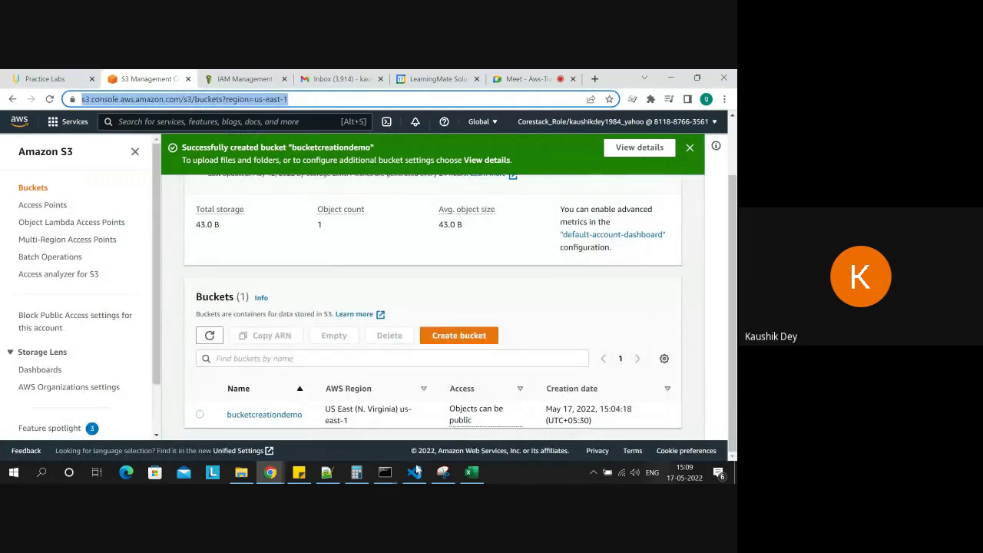
# Step: Switch to File Explorer and open the folder D:\Training\ReactJs\projects
pyautogui.click(239, 472)
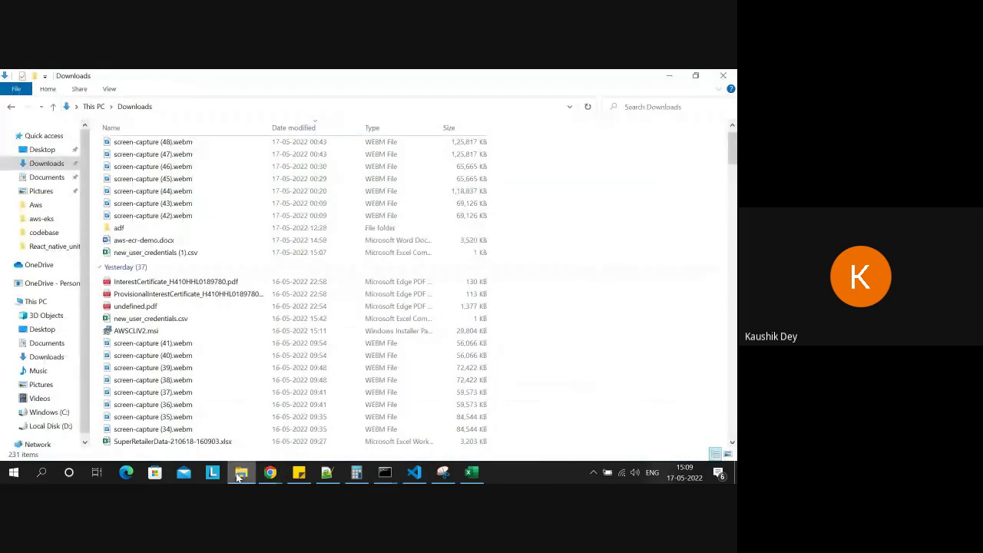
pyautogui.click(46, 425)
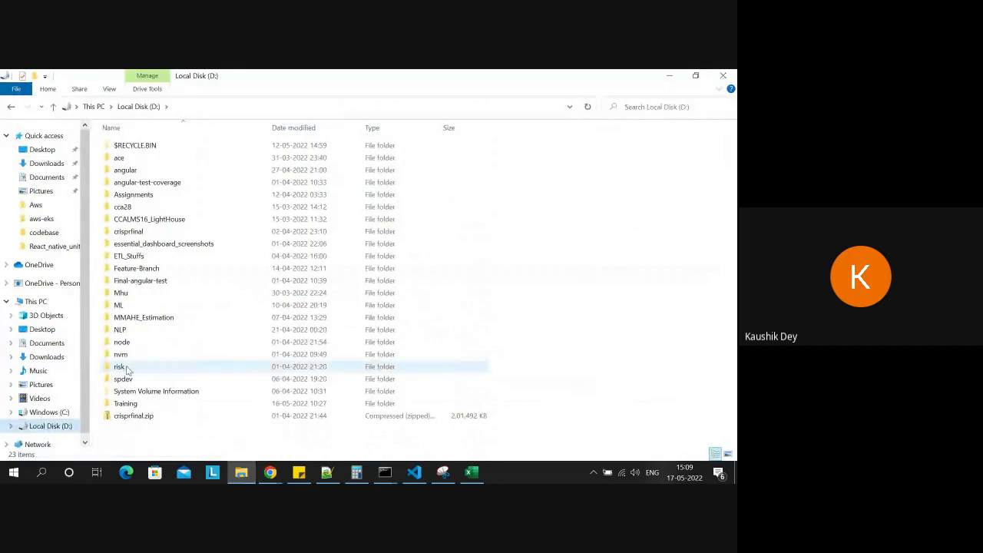
pyautogui.doubleClick(129, 403)
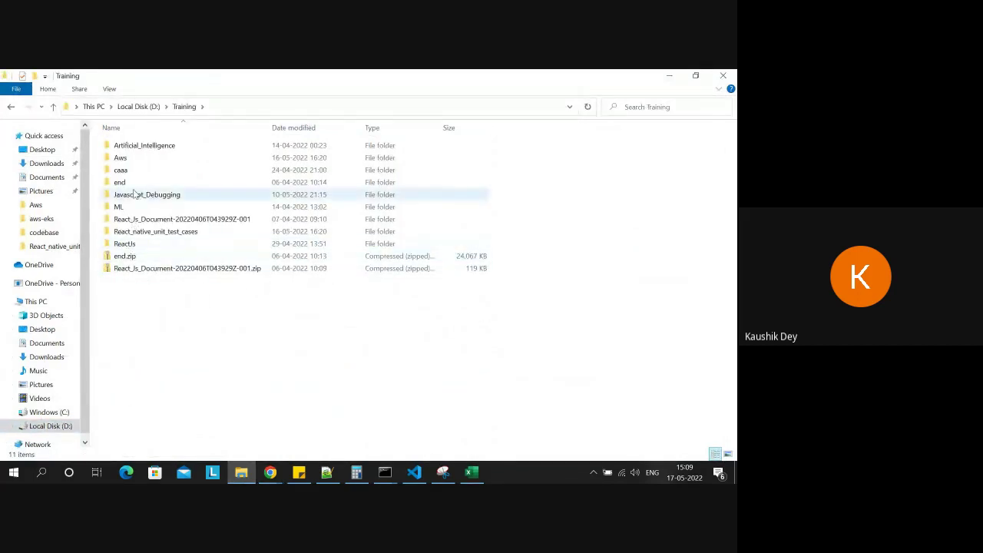
pyautogui.doubleClick(126, 243)
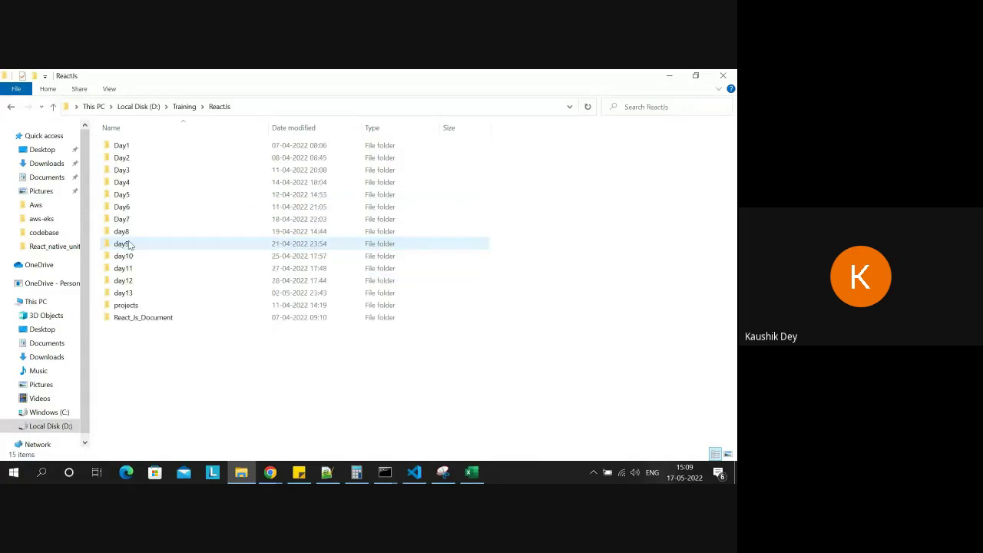
pyautogui.doubleClick(134, 306)
pyautogui.click(139, 220)
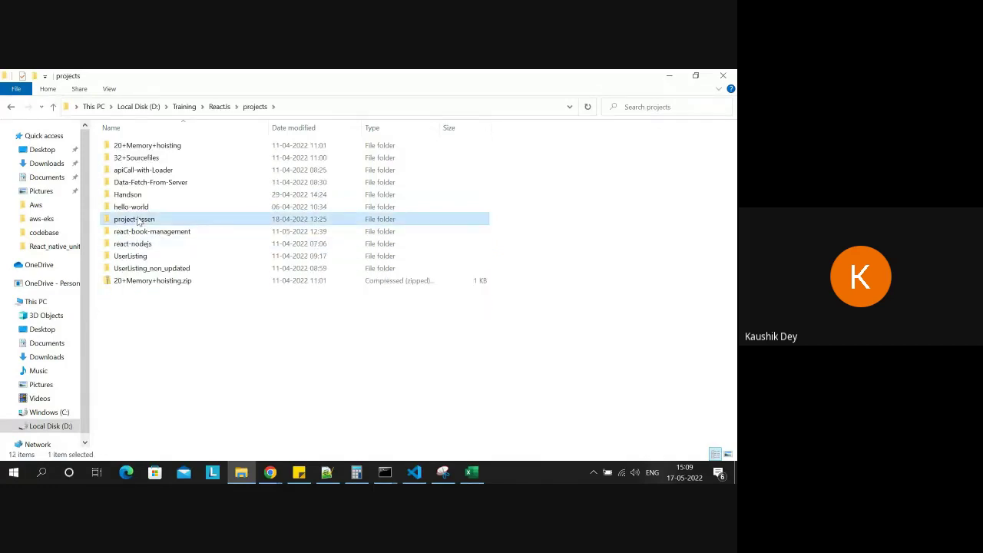
pyautogui.doubleClick(139, 220)
pyautogui.click(53, 108)
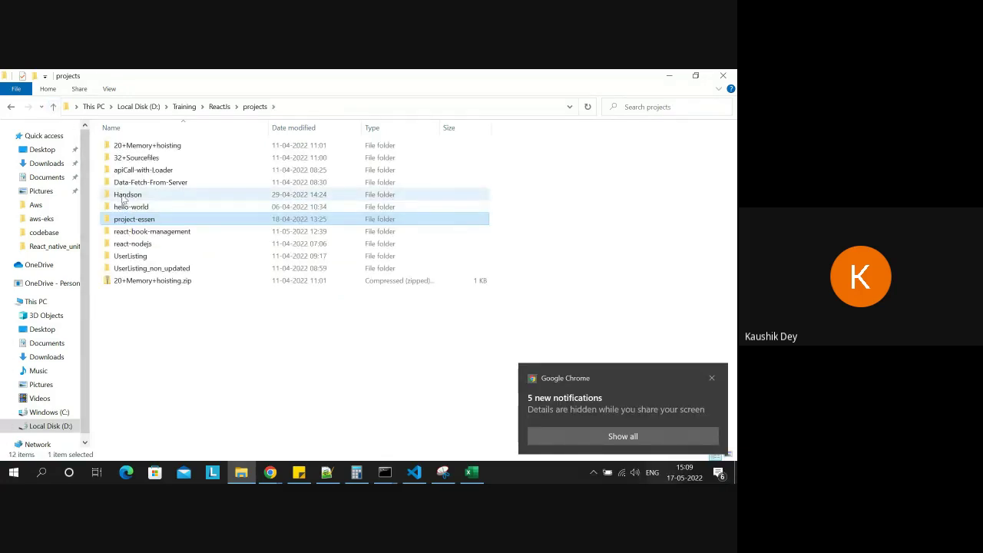
# Step: Open the Handson folder and, inside it, the FormValidation project folder
pyautogui.doubleClick(122, 196)
pyautogui.press('Down')
pyautogui.press('Down')
pyautogui.press('Down')
pyautogui.press('Down')
pyautogui.press('Down')
pyautogui.press('Down')
pyautogui.press('Down')
pyautogui.press('Down')
pyautogui.press('Down')
pyautogui.press('Down')
pyautogui.press('Down')
pyautogui.press('Down')
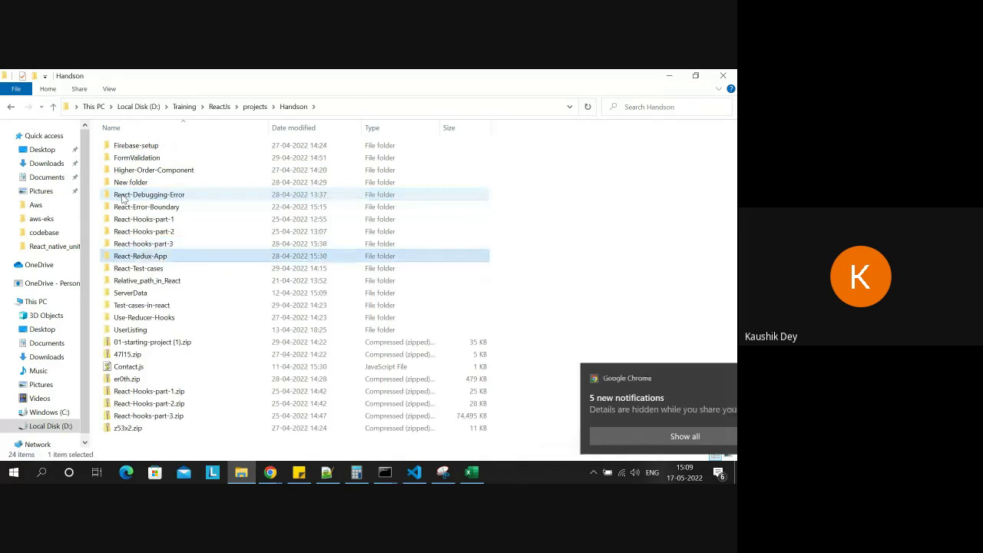
pyautogui.press('Up')
pyautogui.press('Up')
pyautogui.press('Up')
pyautogui.press('Up')
pyautogui.press('Up')
pyautogui.press('Up')
pyautogui.press('Up')
pyautogui.press('Up')
pyautogui.press('Up')
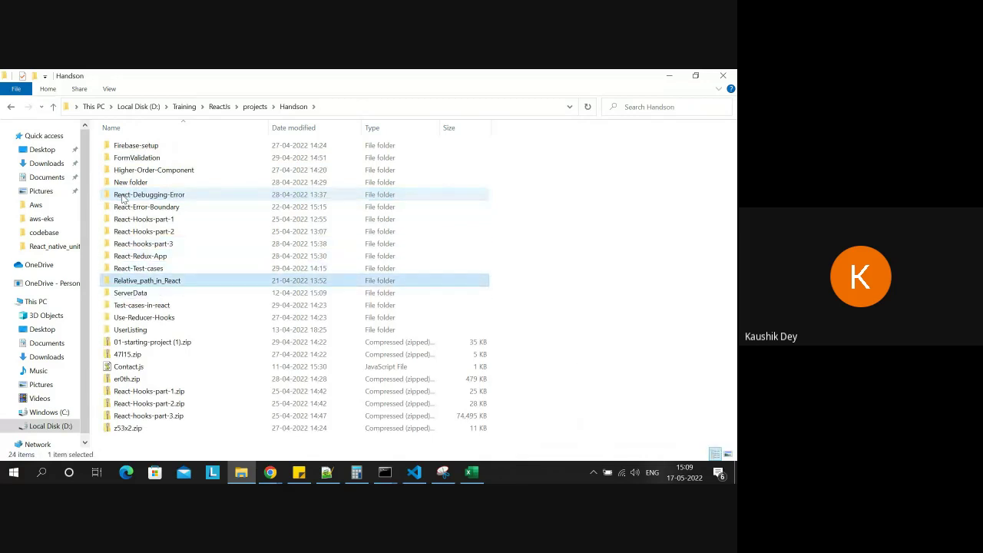
pyautogui.press('Up')
pyautogui.press('Up')
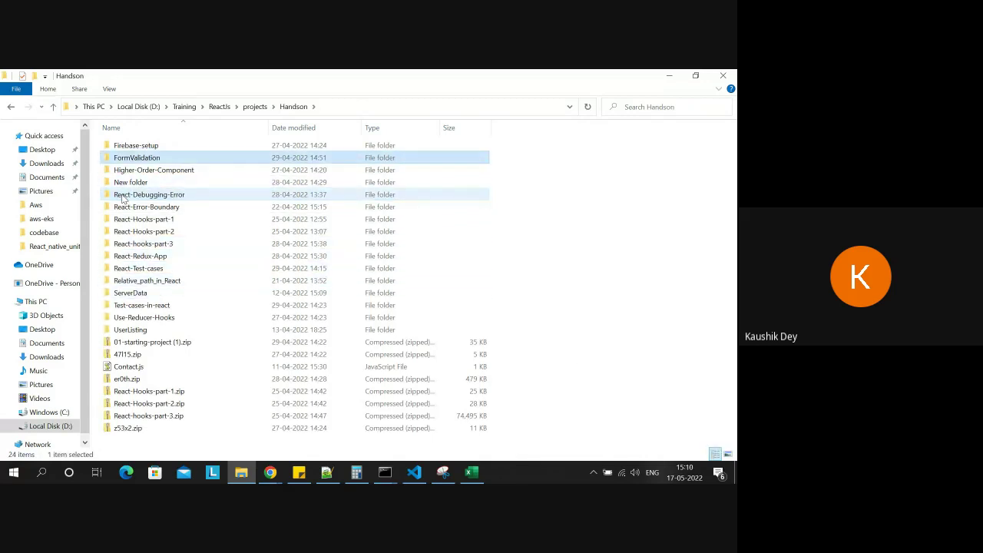
pyautogui.press('Return')
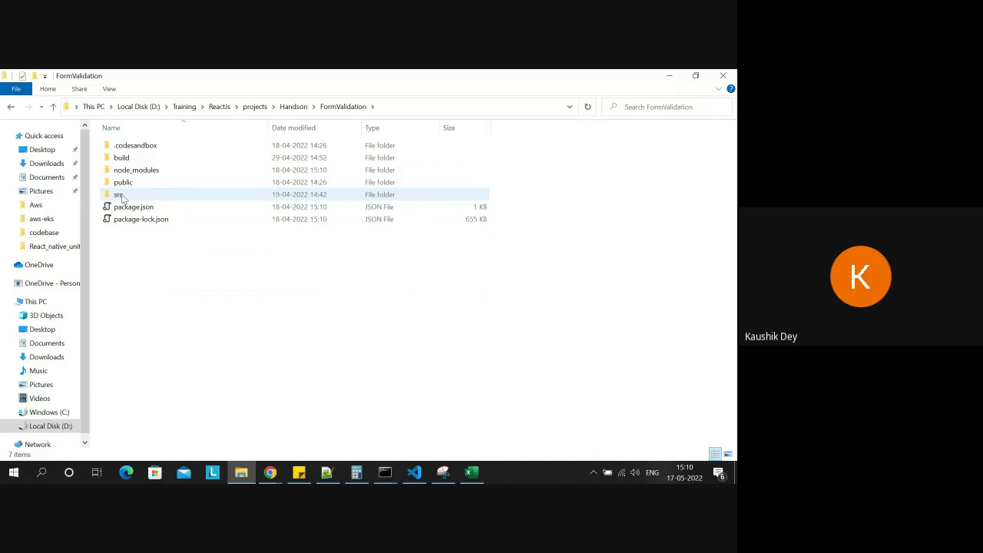
# Step: Locate the build folder and copy the path of its parent folder FormValidation
pyautogui.click(132, 158)
pyautogui.click(398, 110)
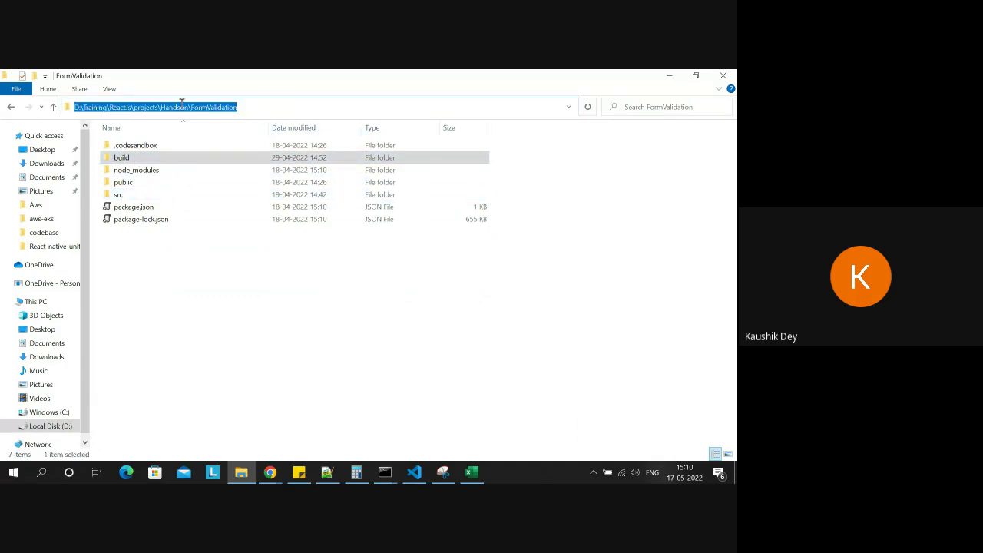
pyautogui.rightClick(183, 107)
pyautogui.click(208, 140)
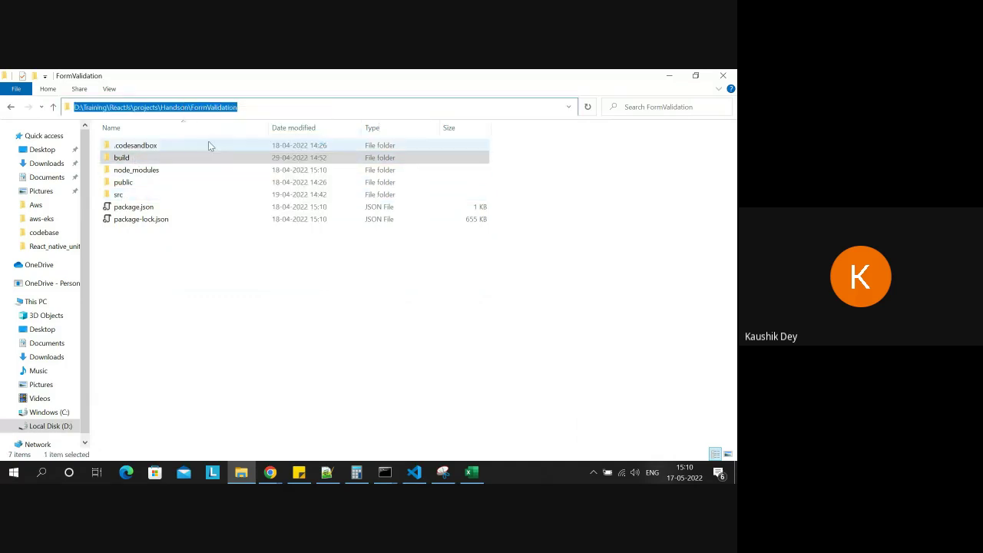
# Step: Return to the AWS-configured Command Prompt window, list the S3 buckets with aws s3 ls, and move the window clear of the folder list
pyautogui.click(385, 472)
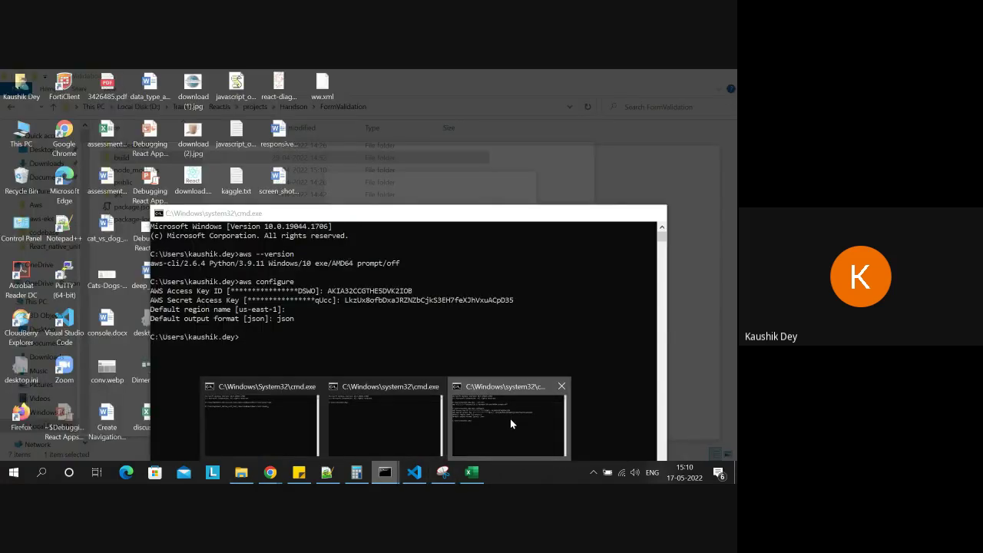
pyautogui.click(510, 419)
pyautogui.write('aws')
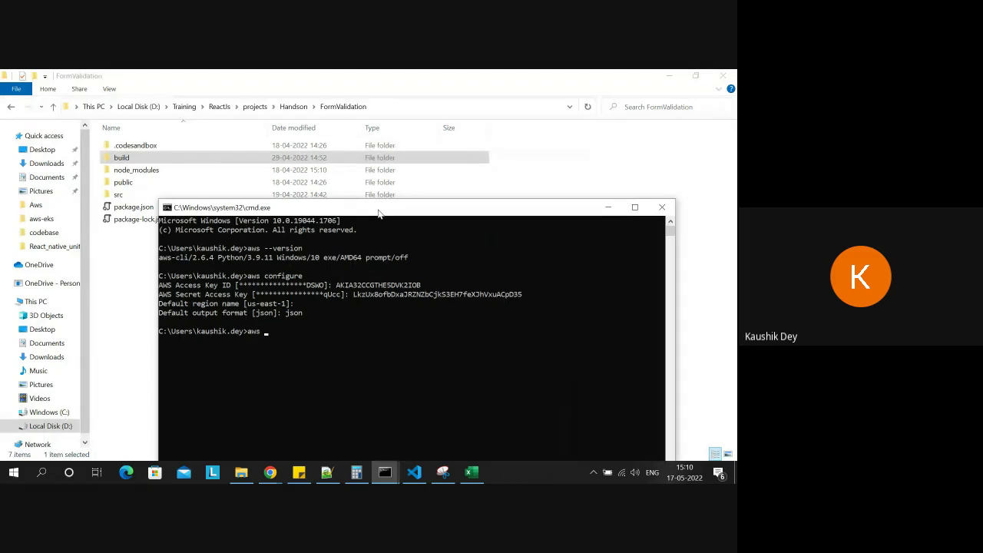
pyautogui.write(' s3')
pyautogui.moveTo(378, 213); pyautogui.dragTo(401, 192)
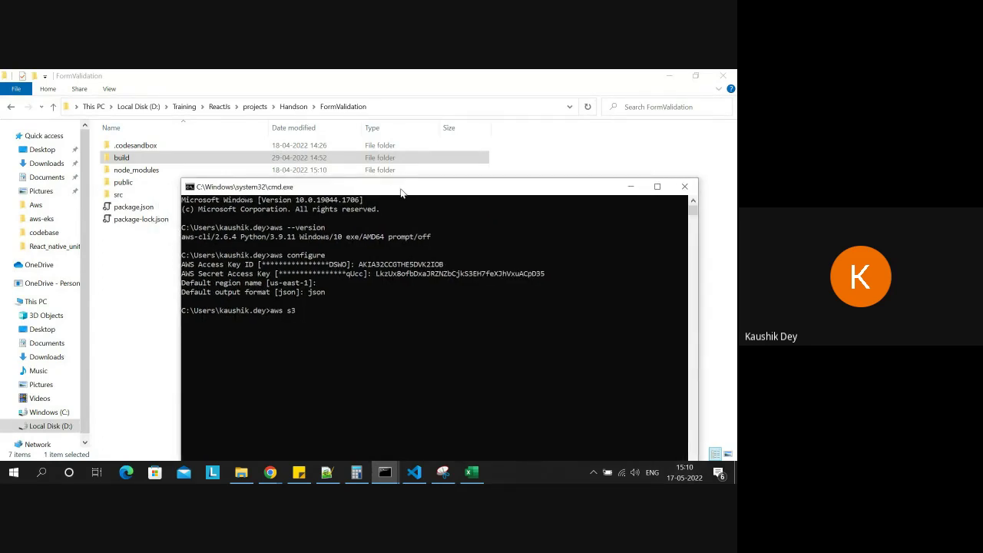
pyautogui.write('ls')
pyautogui.press('Return')
pyautogui.moveTo(402, 192); pyautogui.dragTo(491, 147)
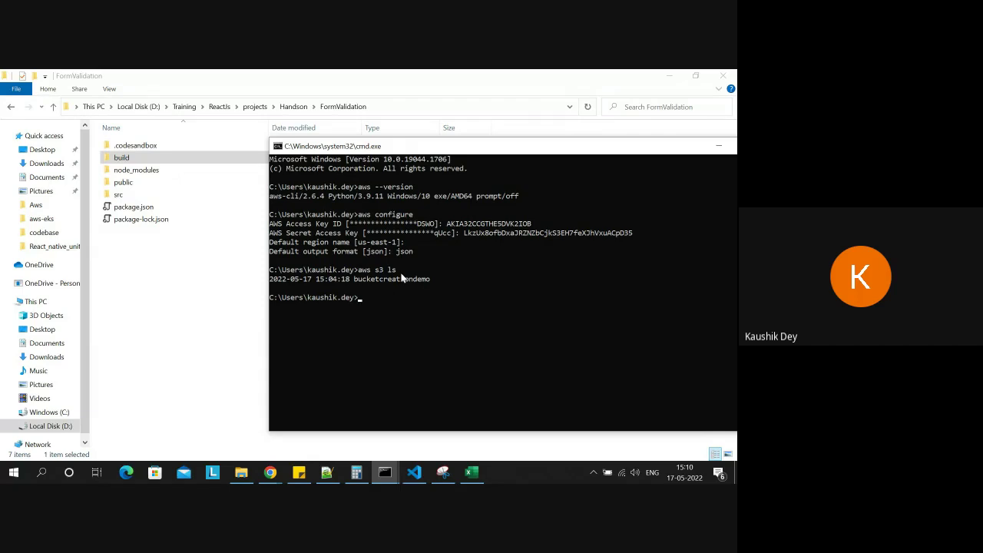
# Step: Begin an aws s3 cp command with the copied FormValidation folder path as its source
pyautogui.write('aws s3 cp')
pyautogui.hotkey('ctrl', 'v')
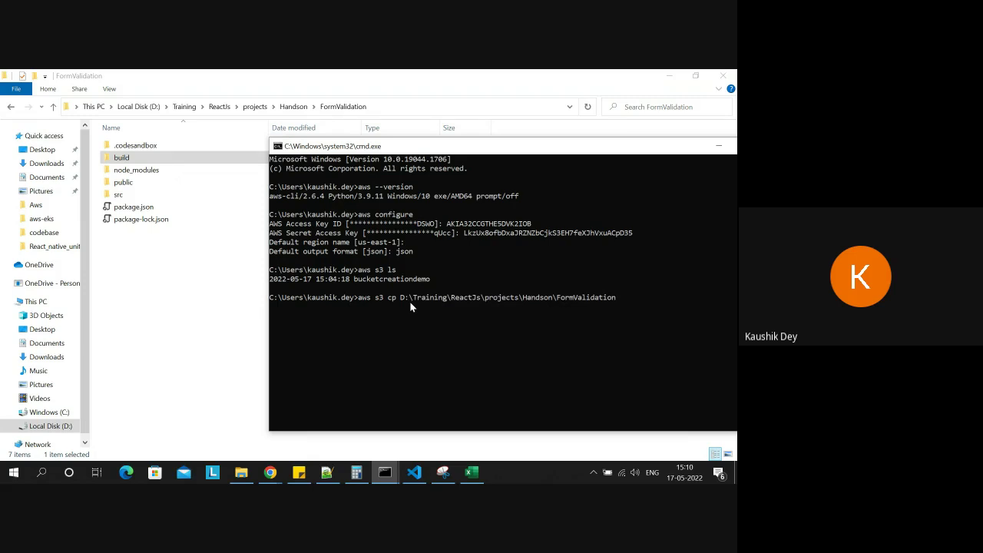
# Step: Replace the backslashes in the source path with forward slashes, giving D:/Training/ReactJs/projects/Handson/FormValidation
pyautogui.press('Left')
pyautogui.press('Left')
pyautogui.press('Left')
pyautogui.press('Left')
pyautogui.press('Left')
pyautogui.press('BackSpace')
pyautogui.write('/')
pyautogui.press('Left')
pyautogui.press('Left')
pyautogui.press('Left')
pyautogui.press('Left')
pyautogui.press('BackSpace')
pyautogui.write('/')
pyautogui.press('BackSpace')
pyautogui.write('/')
pyautogui.press('BackSpace')
pyautogui.write('/')
pyautogui.press('Left')
pyautogui.press('Left')
pyautogui.press('Left')
pyautogui.press('Left')
pyautogui.press('Left')
pyautogui.press('Left')
pyautogui.press('Left')
pyautogui.press('Left')
pyautogui.press('Left')
pyautogui.press('BackSpace')
pyautogui.write('/')
pyautogui.press('Right')
pyautogui.press('Right')
pyautogui.press('Right')
# Step: Complete the aws s3 cp command with /build as the source folder and s3://bucketcreationdemo as the destination, and run it
pyautogui.write('/build s3://')
pyautogui.click(432, 277)
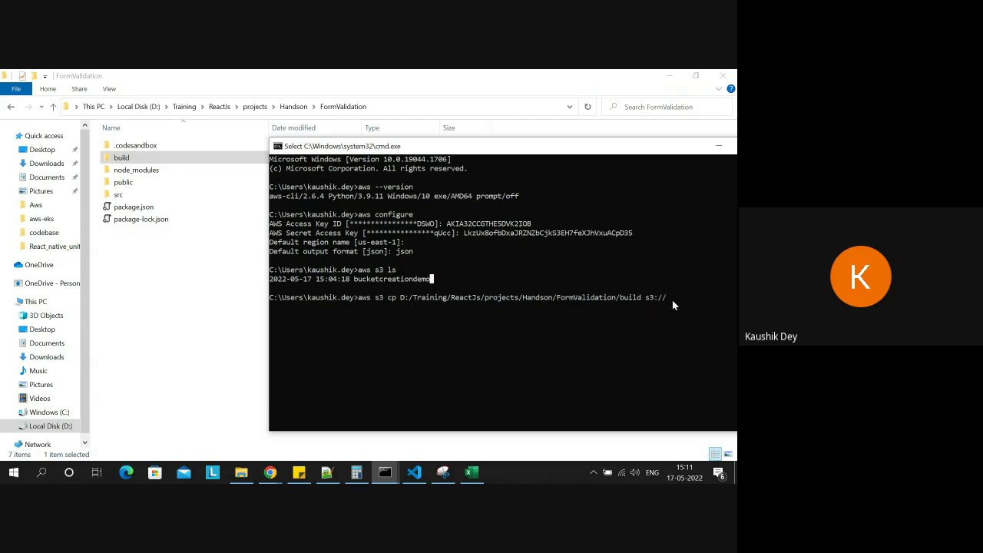
pyautogui.write('bucket')
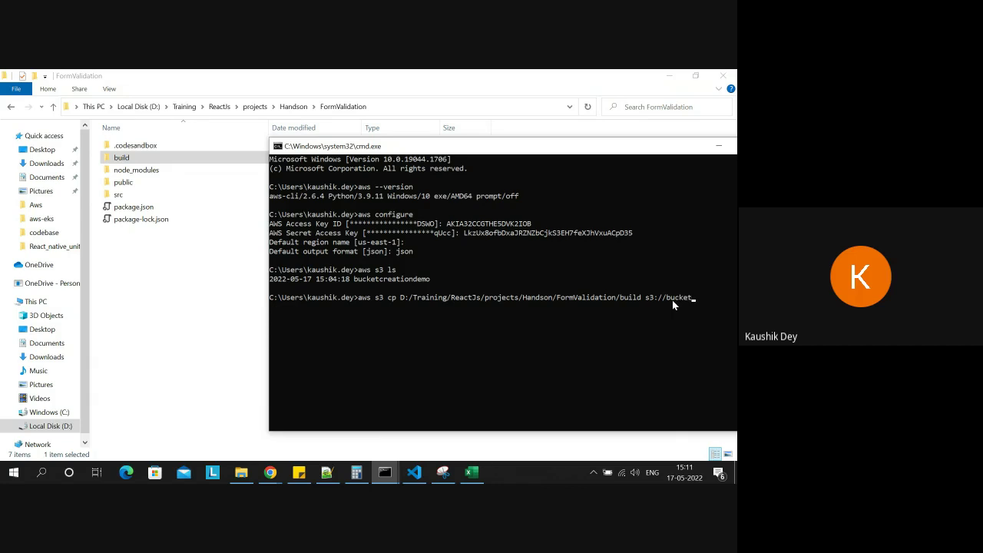
pyautogui.write('creationdem')
pyautogui.moveTo(633, 152); pyautogui.dragTo(512, 131)
pyautogui.write('o')
pyautogui.press('Return')
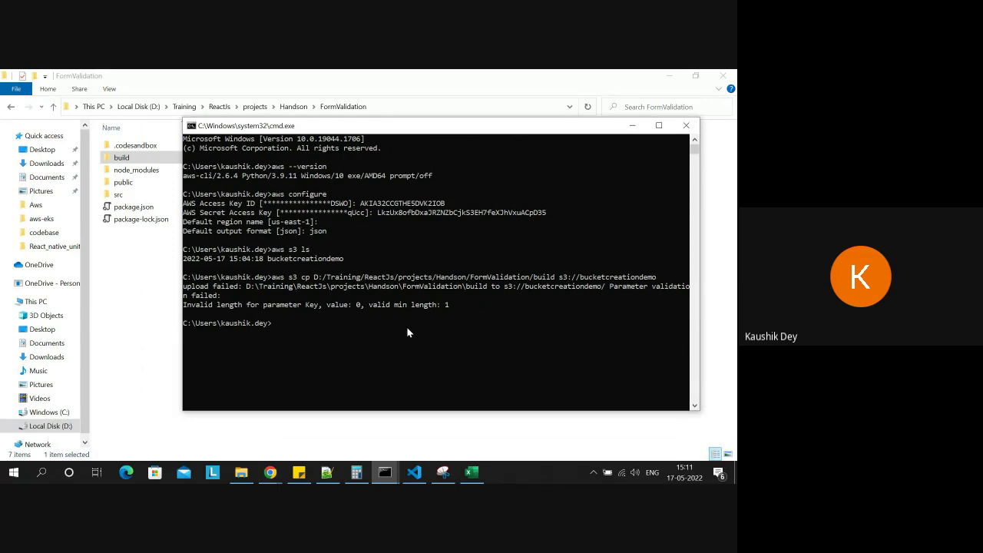
# Step: Recall the copy command and try to replace the forward slashes in its source path with backslashes
pyautogui.press('Up')
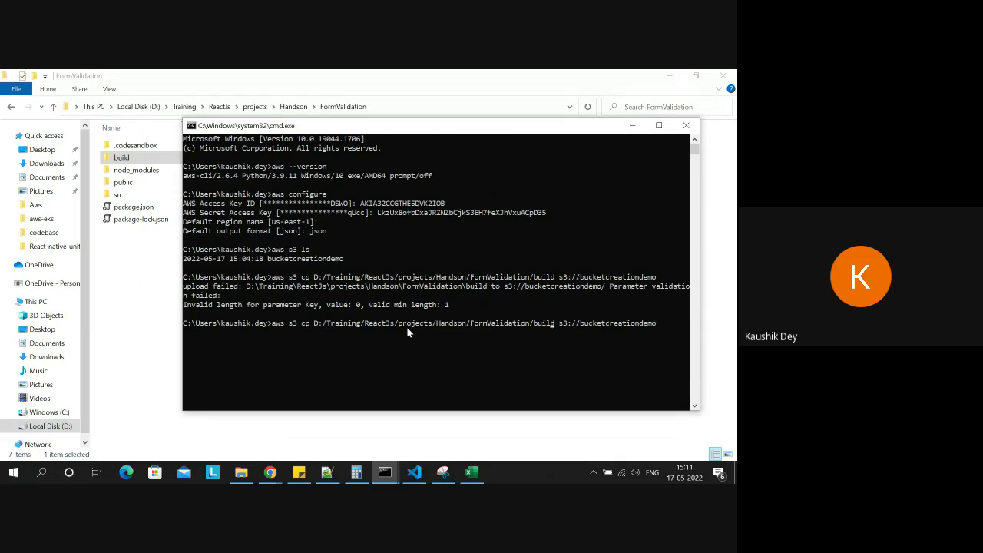
pyautogui.press('Left')
pyautogui.press('Left')
pyautogui.press('Left')
pyautogui.press('Left')
pyautogui.press('Left')
pyautogui.press('Left')
pyautogui.press('Left')
pyautogui.press('Left')
pyautogui.press('Left')
pyautogui.press('Left')
pyautogui.press('Left')
pyautogui.press('Left')
pyautogui.press('Left')
pyautogui.press('Left')
pyautogui.press('Left')
pyautogui.press('Left')
pyautogui.press('Left')
pyautogui.press('Left')
pyautogui.press('Left')
pyautogui.press('Left')
pyautogui.press('Left')
pyautogui.press('BackSpace')
pyautogui.write('\\')
pyautogui.press('Left')
pyautogui.press('Left')
pyautogui.press('Left')
pyautogui.press('Left')
pyautogui.press('Left')
pyautogui.press('Left')
pyautogui.press('Left')
pyautogui.press('Left')
pyautogui.press('Left')
pyautogui.press('Left')
pyautogui.press('Left')
pyautogui.press('Left')
pyautogui.press('Left')
pyautogui.press('Left')
pyautogui.press('Left')
pyautogui.press('Left')
pyautogui.press('Left')
pyautogui.press('Left')
pyautogui.press('Left')
pyautogui.press('Left')
pyautogui.press('Left')
pyautogui.press('Left')
pyautogui.press('Left')
pyautogui.press('Left')
pyautogui.press('Left')
pyautogui.press('BackSpace')
pyautogui.write('\\')
pyautogui.press('Left')
pyautogui.press('Left')
pyautogui.press('Left')
pyautogui.press('Left')
pyautogui.press('Left')
pyautogui.press('Left')
pyautogui.press('Left')
pyautogui.press('Left')
pyautogui.press('Left')
pyautogui.press('BackSpace')
pyautogui.write('\\')
pyautogui.press('Right')
pyautogui.press('Right')
pyautogui.press('Right')
pyautogui.press('Right')
pyautogui.press('Right')
pyautogui.press('Right')
pyautogui.press('Right')
pyautogui.press('Right')
pyautogui.hotkey('ctrl', 'v')
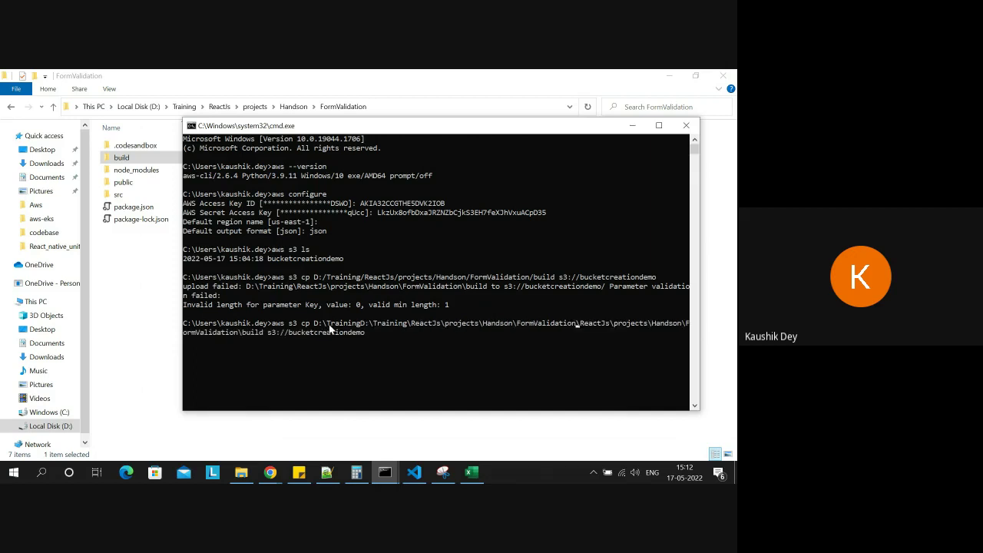
pyautogui.click(325, 323)
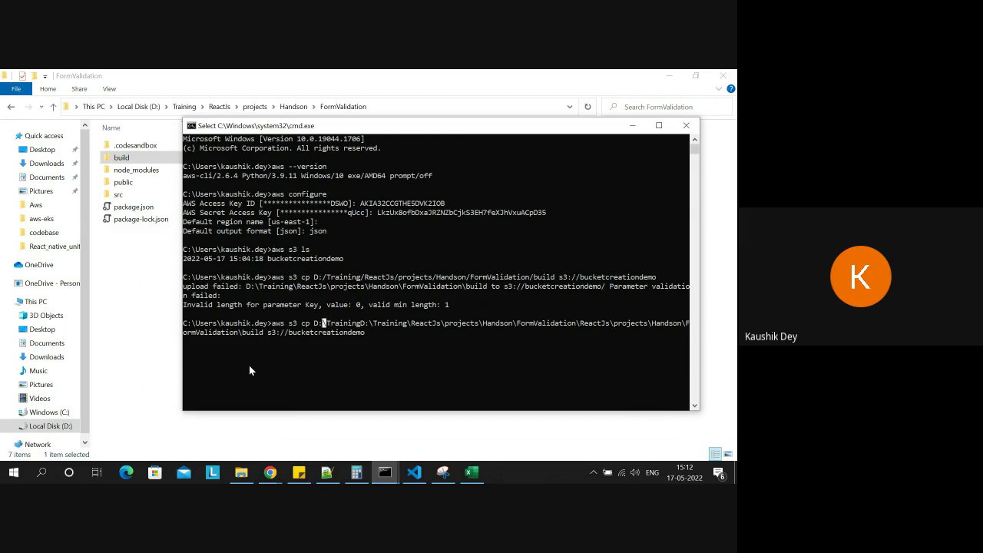
# Step: Switch to the Google Meet call in Chrome, dismiss the microphone error and check the microphone details
pyautogui.click(271, 473)
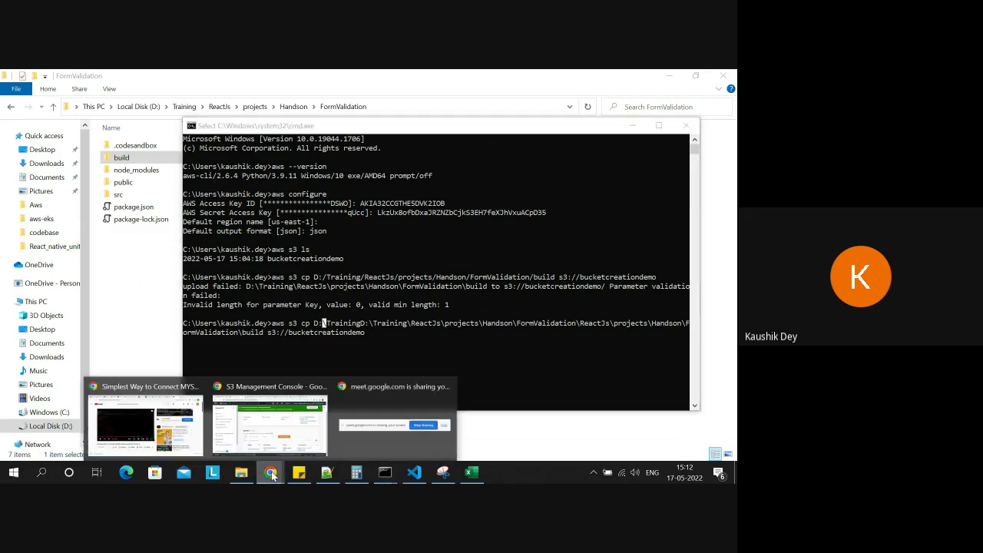
pyautogui.click(269, 418)
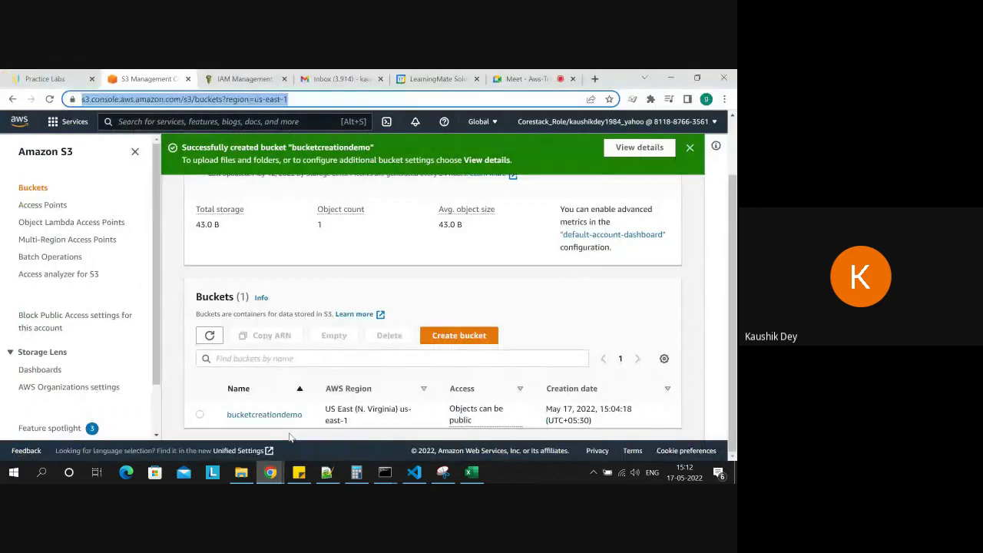
pyautogui.click(499, 77)
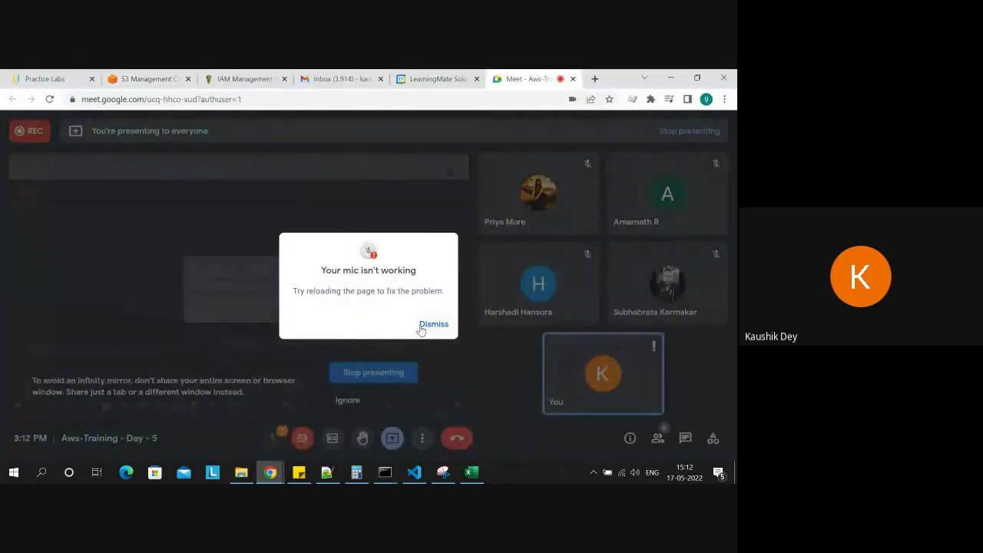
pyautogui.click(432, 324)
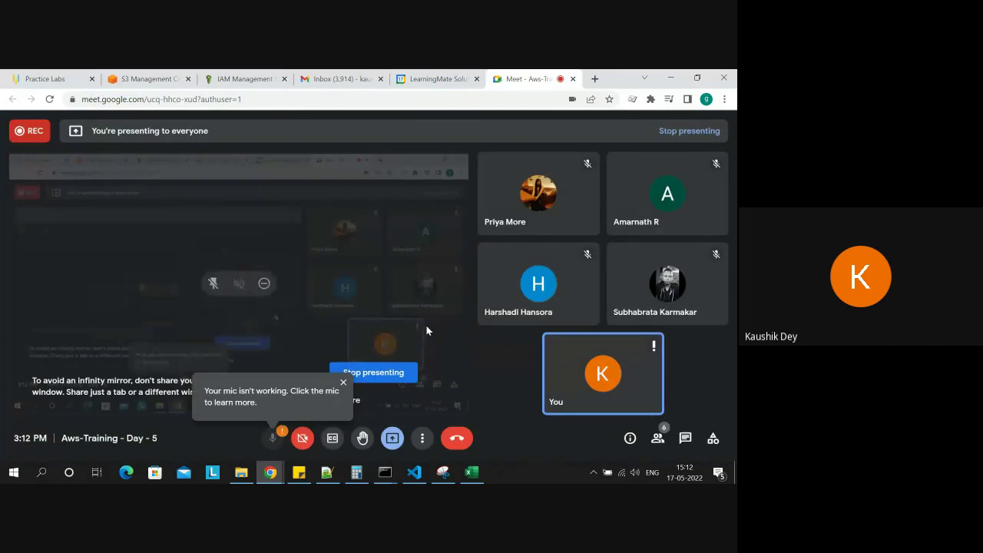
pyautogui.click(273, 435)
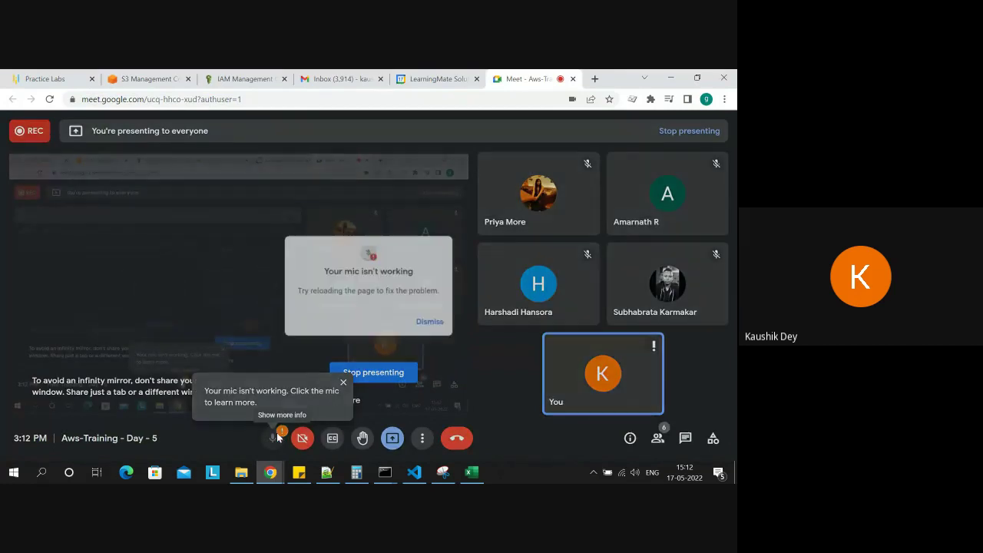
pyautogui.click(374, 100)
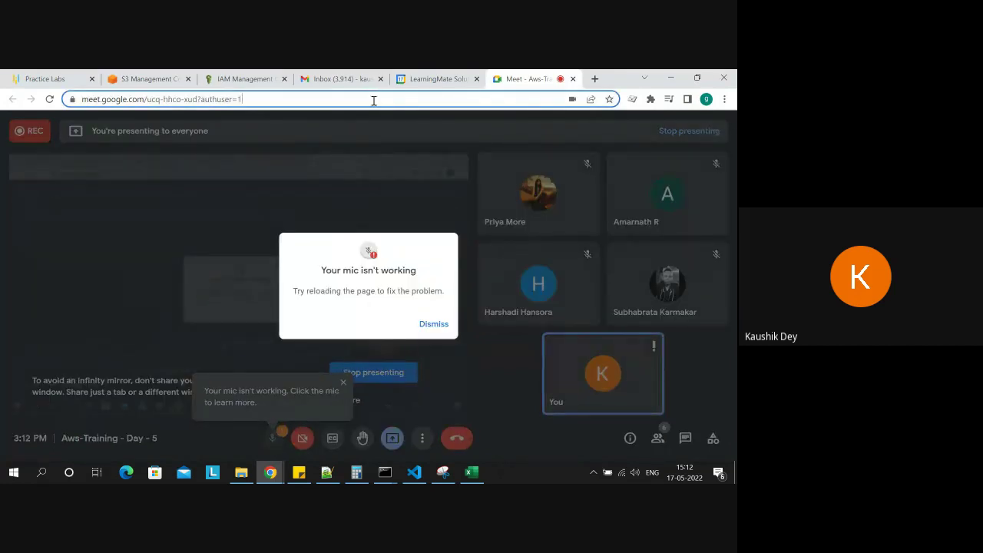
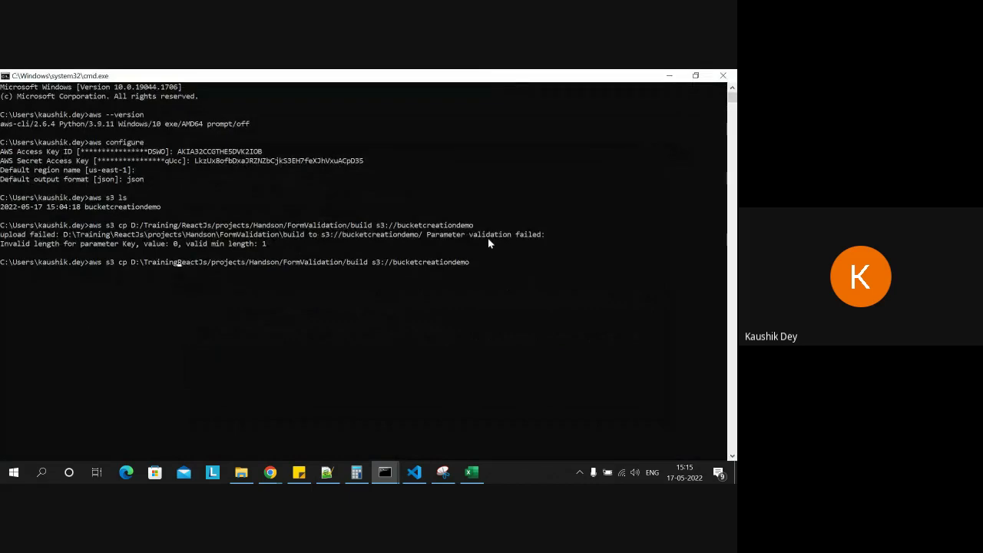
# Step: Replace the remaining forward slashes in the source path with backslashes, giving D:\Training\ReactJs\projects\Handson\FormValidation\build
pyautogui.write('\\')
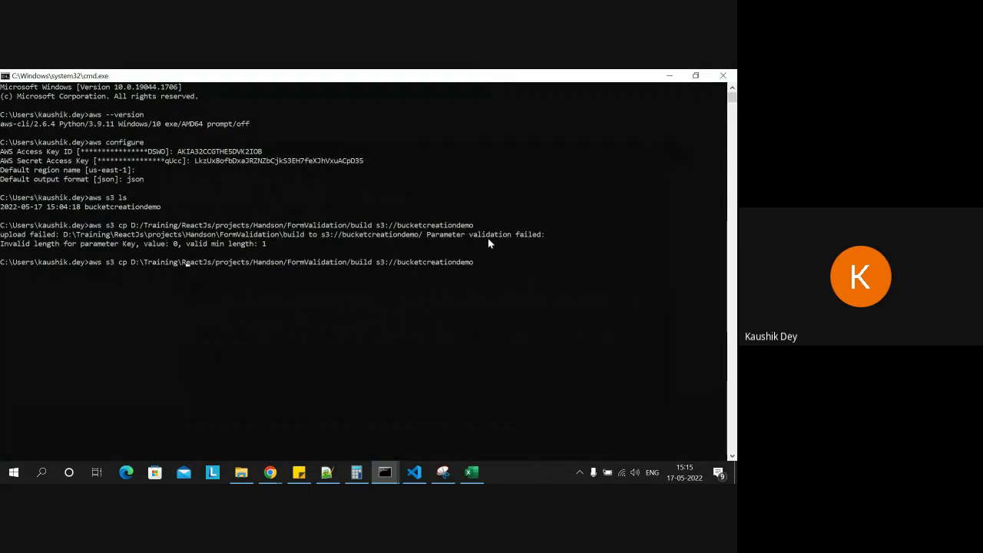
pyautogui.press('BackSpace')
pyautogui.write('\\')
pyautogui.press('Right')
pyautogui.press('Right')
pyautogui.press('Right')
pyautogui.press('Right')
pyautogui.press('Right')
pyautogui.press('Right')
pyautogui.press('Right')
pyautogui.press('Right')
pyautogui.press('Right')
pyautogui.press('BackSpace')
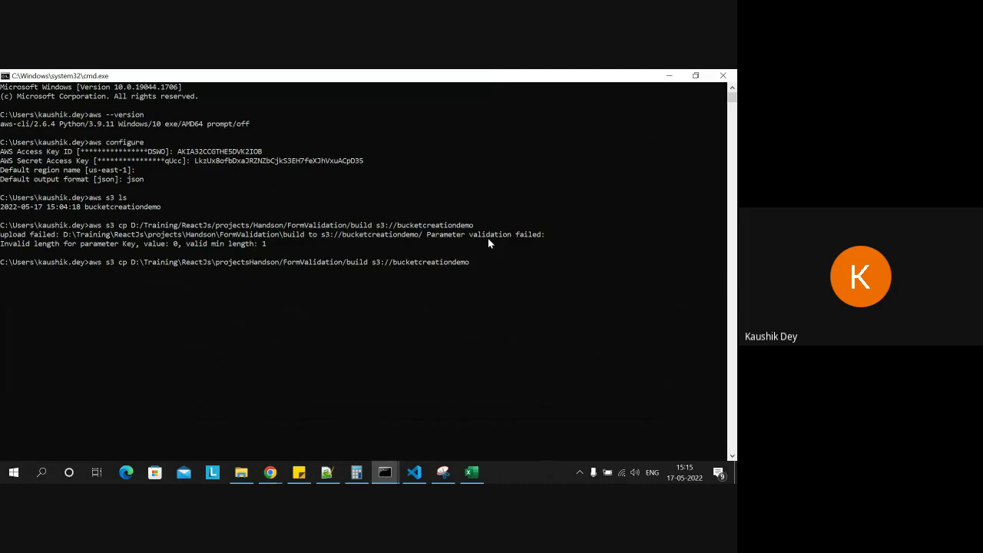
pyautogui.write('\\')
pyautogui.press('Right')
pyautogui.press('Right')
pyautogui.press('Right')
pyautogui.press('Right')
pyautogui.press('Right')
pyautogui.press('Right')
pyautogui.press('Right')
pyautogui.press('Right')
pyautogui.press('Right')
pyautogui.press('Right')
pyautogui.press('Right')
pyautogui.press('Right')
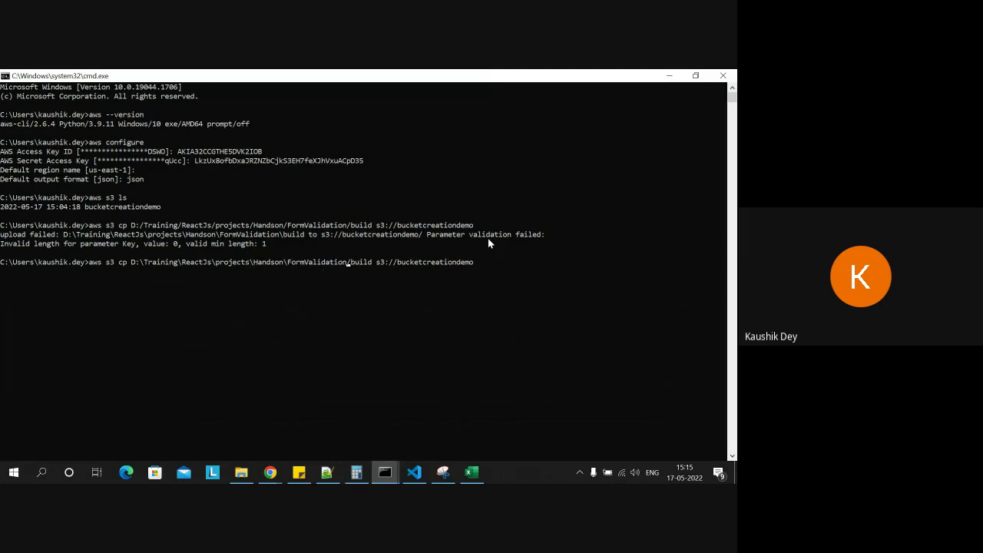
pyautogui.press('BackSpace')
pyautogui.write('\\')
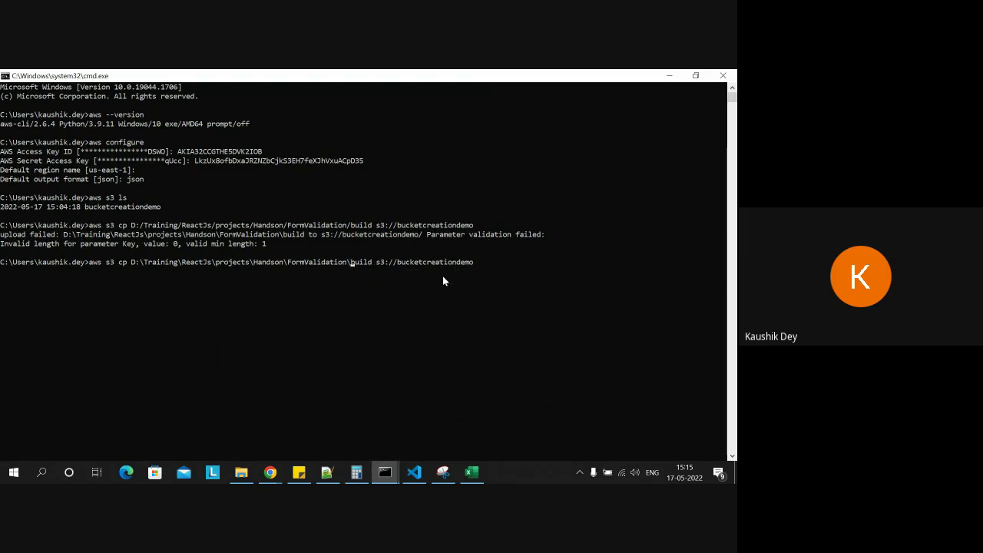
# Step: Open the FormValidation project's build folder in File Explorer and check its full path
pyautogui.click(241, 471)
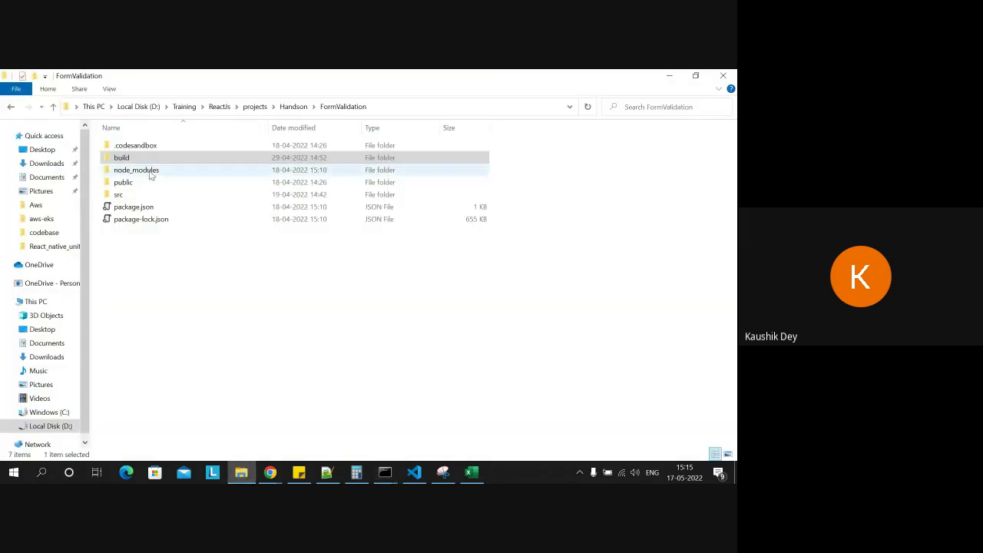
pyautogui.doubleClick(146, 157)
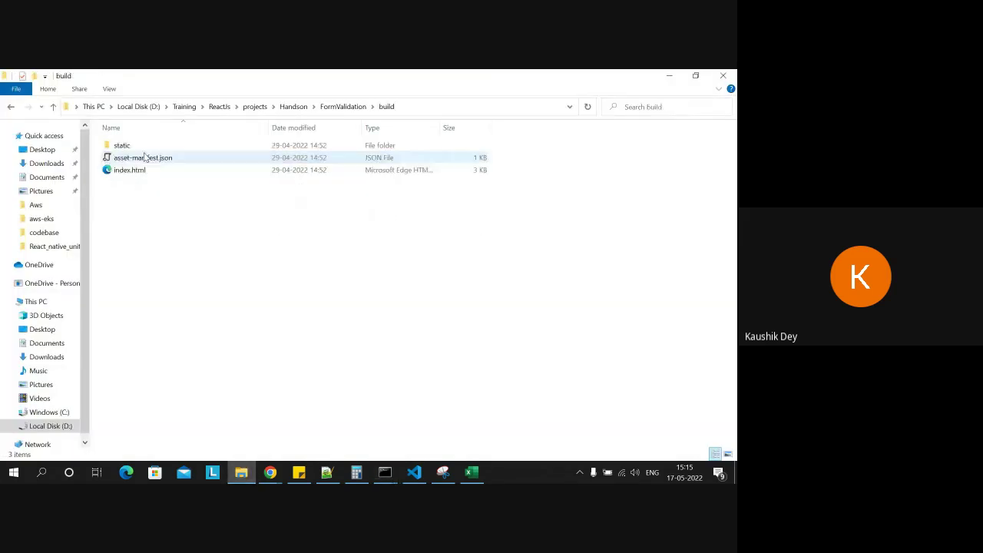
pyautogui.click(443, 107)
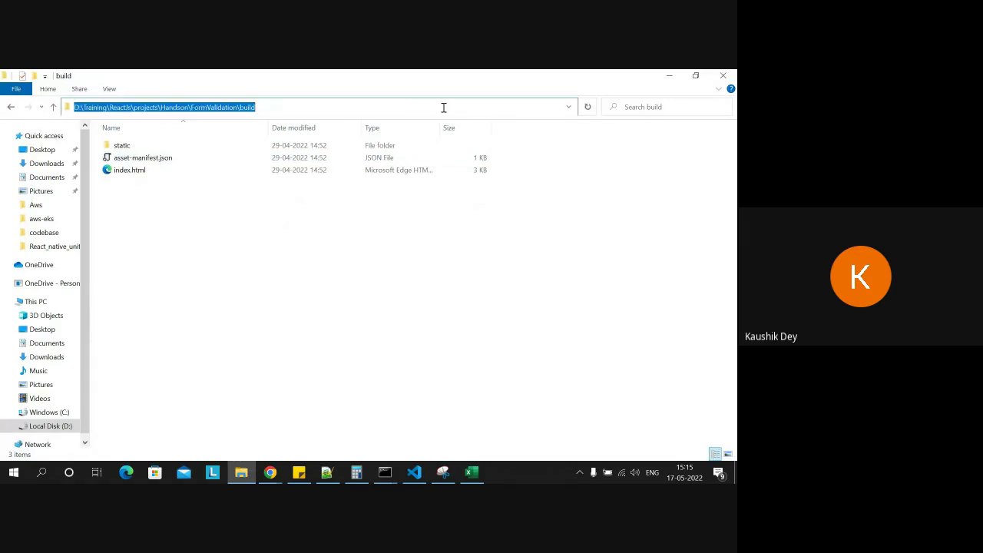
pyautogui.click(668, 76)
# Step: Add a trailing slash to the copy command's destination, making it s3://bucketcreationdemo/, and run it
pyautogui.press('Left')
pyautogui.press('Left')
pyautogui.press('Left')
pyautogui.press('Left')
pyautogui.press('Left')
pyautogui.press('Left')
pyautogui.press('Left')
pyautogui.press('Left')
pyautogui.press('Left')
pyautogui.press('Left')
pyautogui.press('Left')
pyautogui.press('Left')
pyautogui.press('Left')
pyautogui.press('Left')
pyautogui.press('Left')
pyautogui.press('Left')
pyautogui.press('Left')
pyautogui.press('Left')
pyautogui.press('Left')
pyautogui.press('Left')
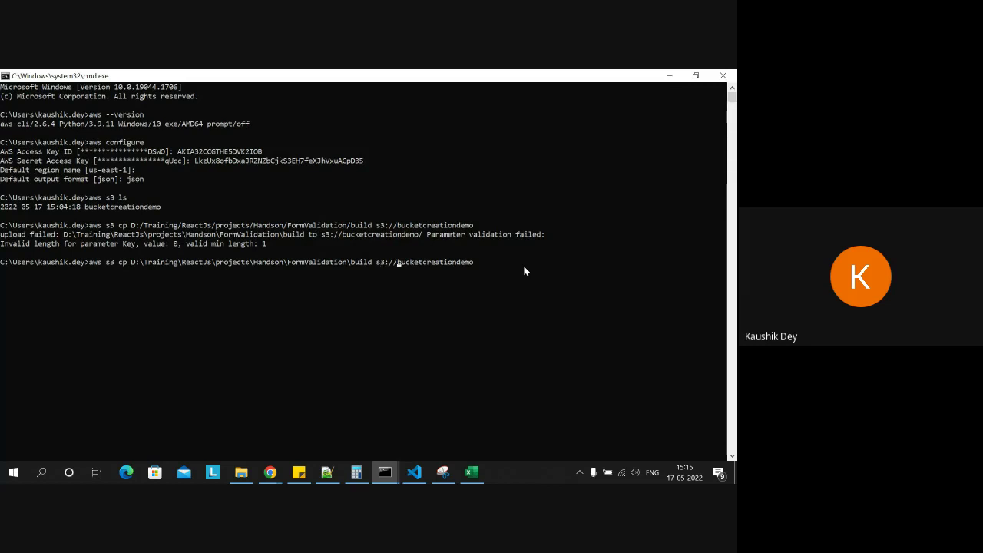
pyautogui.press('Right')
pyautogui.press('Right')
pyautogui.press('Right')
pyautogui.press('Right')
pyautogui.press('Right')
pyautogui.press('Right')
pyautogui.press('Right')
pyautogui.press('Right')
pyautogui.press('Right')
pyautogui.press('Return')
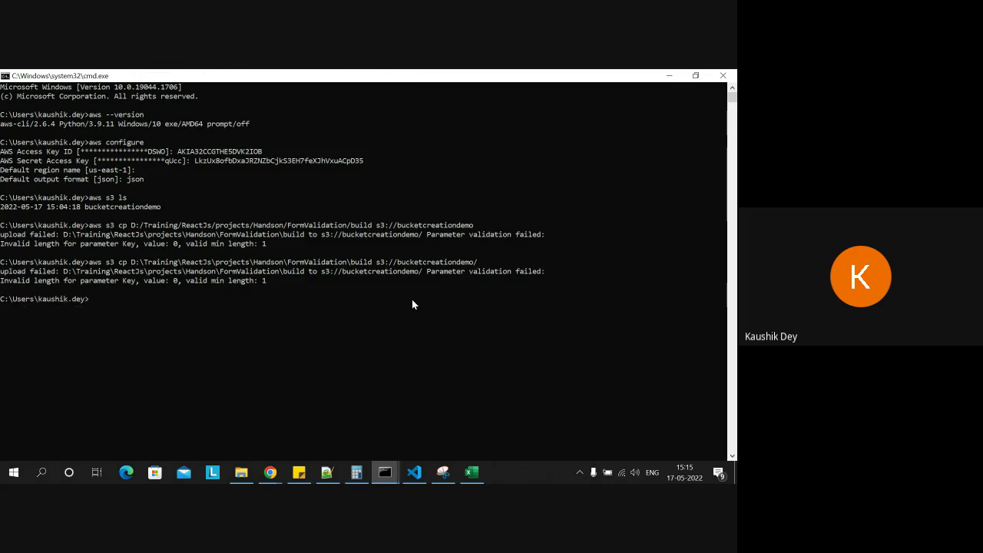
# Step: Recall the copy command and recheck the build folder's contents and full path in File Explorer before returning to the Command Prompt
pyautogui.press('Up')
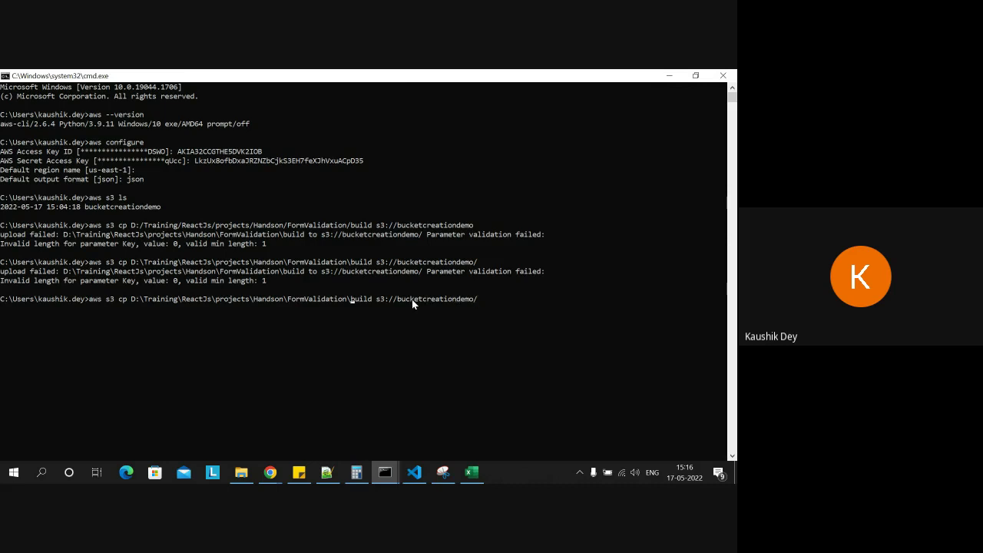
pyautogui.press('Left')
pyautogui.click(244, 475)
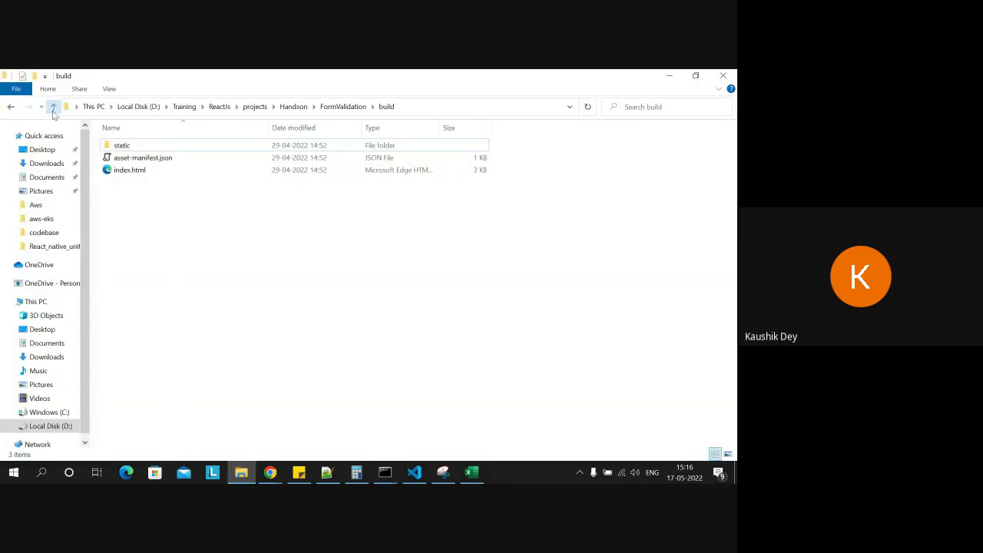
pyautogui.click(53, 106)
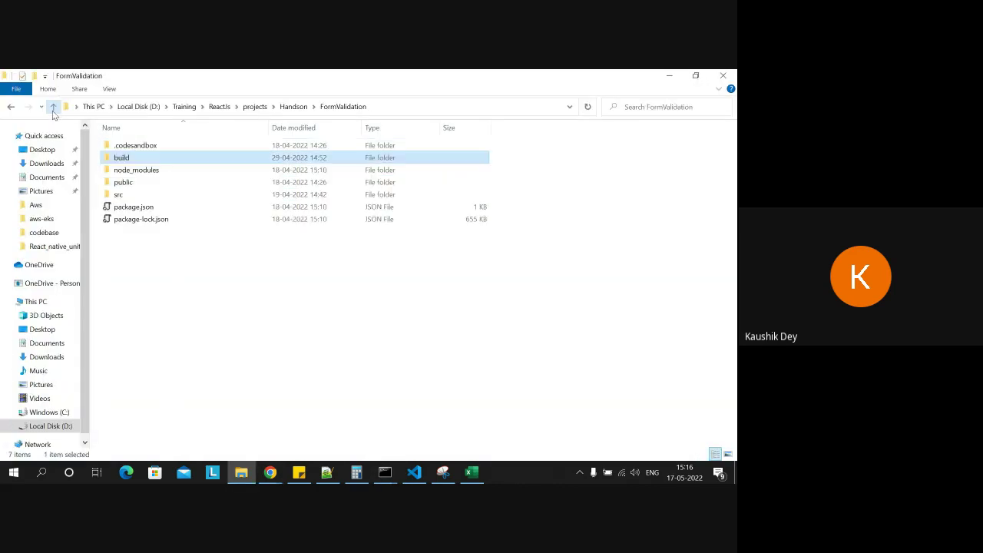
pyautogui.doubleClick(130, 159)
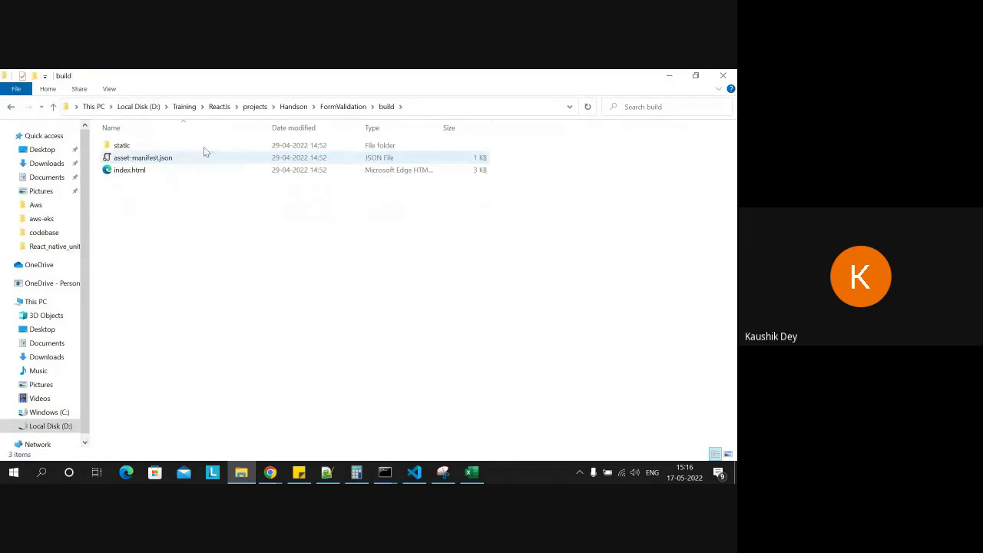
pyautogui.click(413, 107)
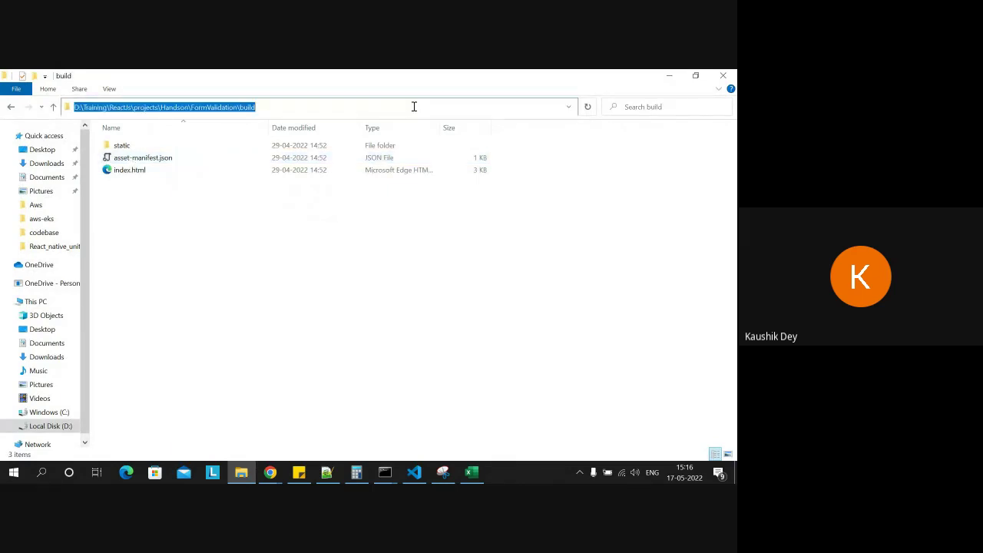
pyautogui.click(385, 471)
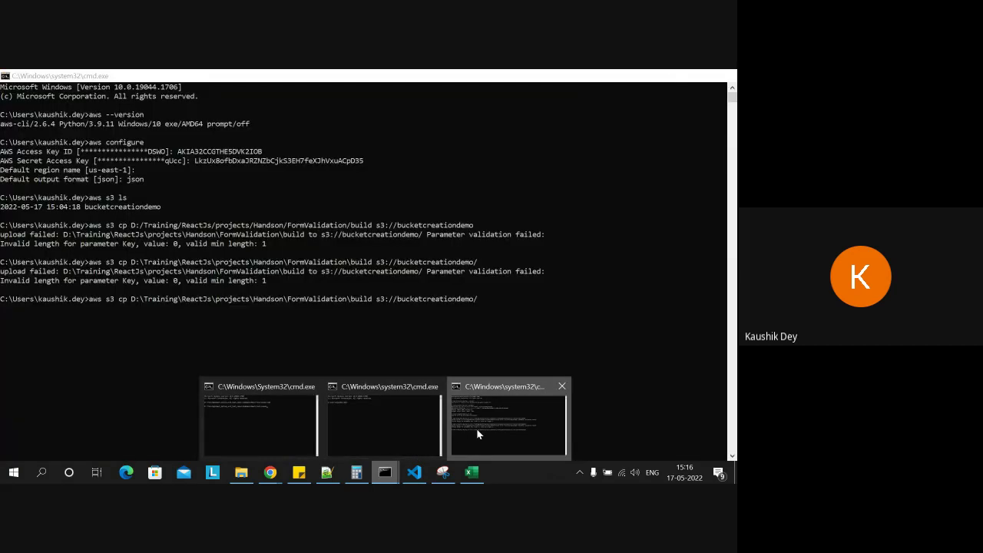
pyautogui.click(476, 428)
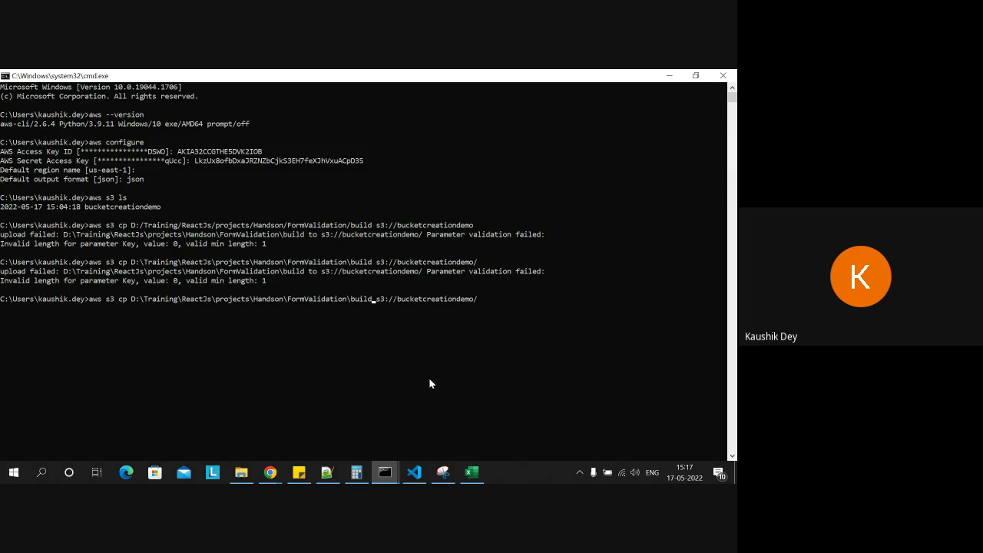
# Step: Try to run the copy command with --recursive inserted between the build source path and the s3://bucketcreationdemo/ destination
pyautogui.write('-- ')
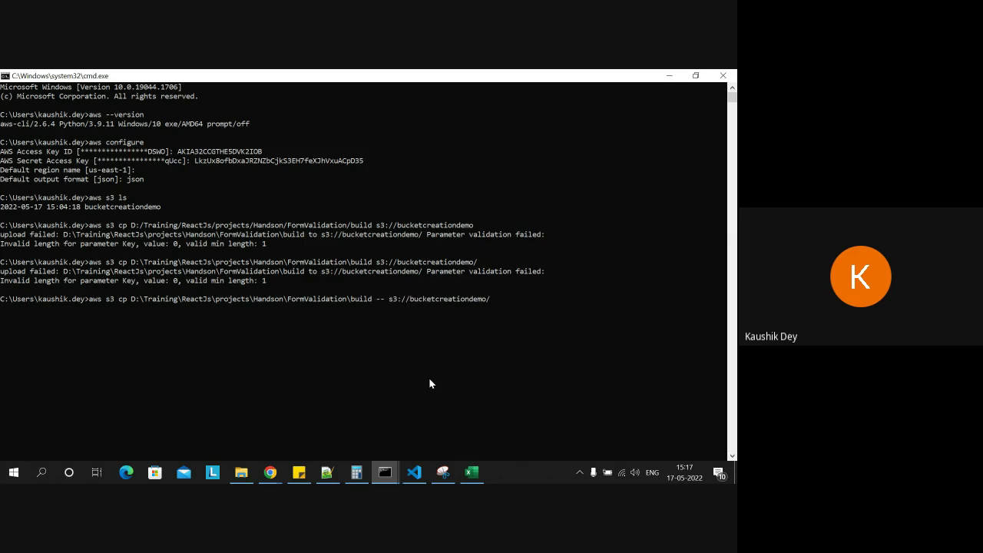
pyautogui.write('recursi')
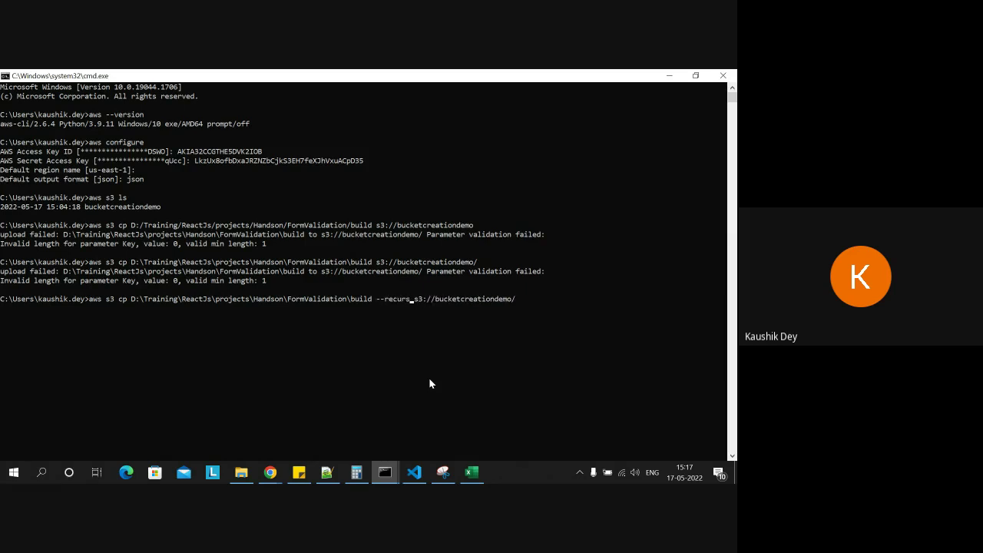
pyautogui.write('ve')
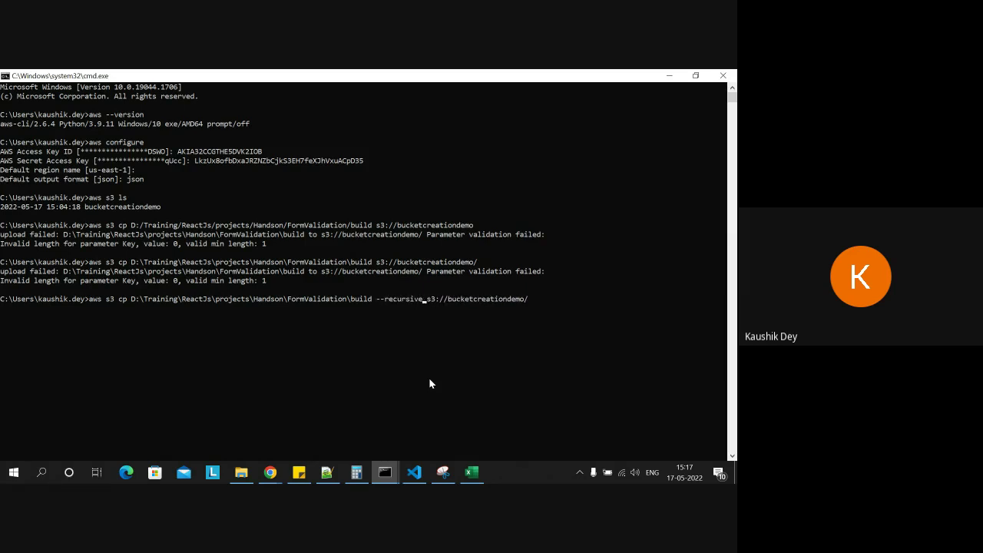
pyautogui.press('Right')
pyautogui.press('Right')
pyautogui.press('Right')
pyautogui.press('Right')
pyautogui.press('Right')
pyautogui.press('Right')
pyautogui.press('Right')
pyautogui.press('Right')
pyautogui.press('Right')
pyautogui.press('Right')
pyautogui.press('Right')
pyautogui.press('Right')
pyautogui.press('Right')
pyautogui.press('Right')
pyautogui.press('Right')
pyautogui.press('Right')
pyautogui.press('Right')
pyautogui.press('Right')
pyautogui.press('Right')
pyautogui.press('Right')
pyautogui.press('Return')
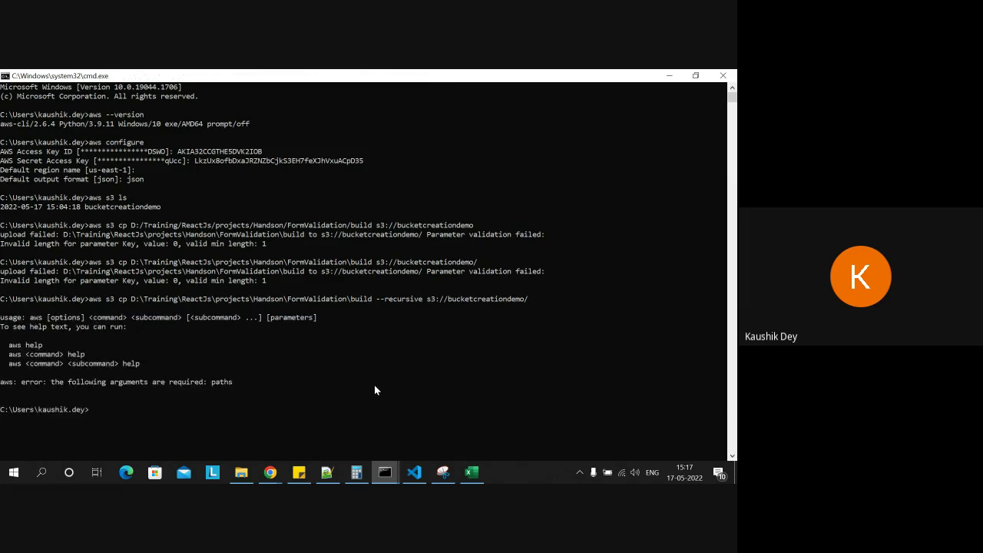
pyautogui.press('Up')
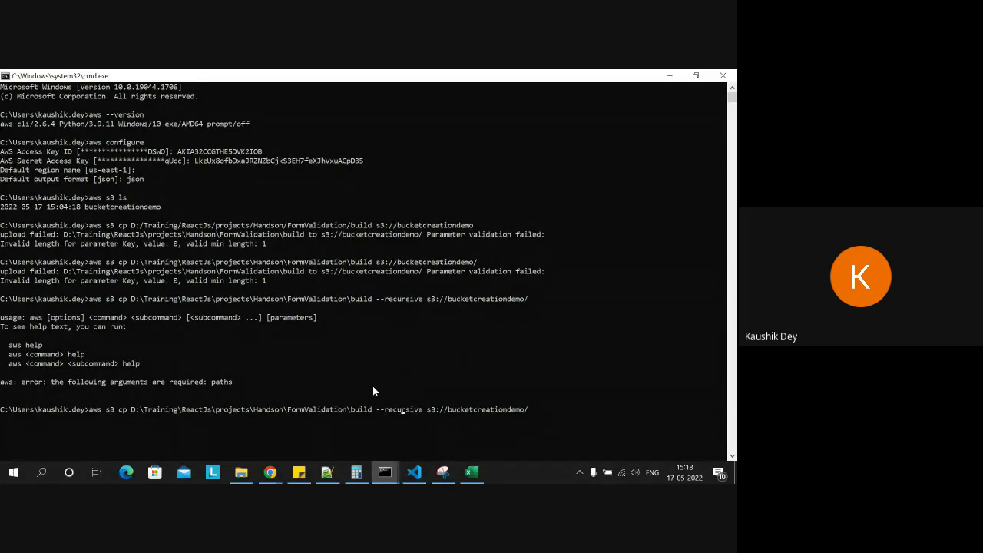
pyautogui.press('Right')
pyautogui.press('Right')
pyautogui.press('Right')
pyautogui.press('BackSpace')
pyautogui.press('BackSpace')
pyautogui.press('BackSpace')
pyautogui.press('BackSpace')
pyautogui.press('BackSpace')
pyautogui.press('BackSpace')
pyautogui.press('BackSpace')
pyautogui.press('BackSpace')
pyautogui.press('BackSpace')
pyautogui.press('BackSpace')
pyautogui.press('BackSpace')
pyautogui.press('BackSpace')
pyautogui.press('BackSpace')
pyautogui.press('BackSpace')
pyautogui.press('BackSpace')
pyautogui.press('BackSpace')
pyautogui.press('BackSpace')
pyautogui.press('BackSpace')
pyautogui.press('BackSpace')
pyautogui.press('BackSpace')
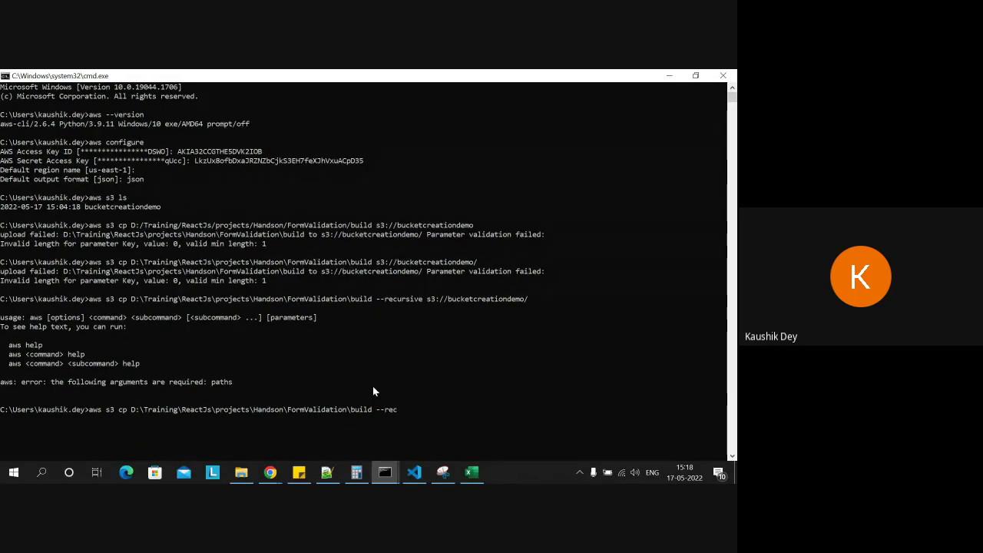
pyautogui.press('BackSpace')
# Step: Recall the earlier copy command ending in s3://bucketcreationdemo/, append --recursive after the destination, and run it
pyautogui.press('Up')
pyautogui.press('Up')
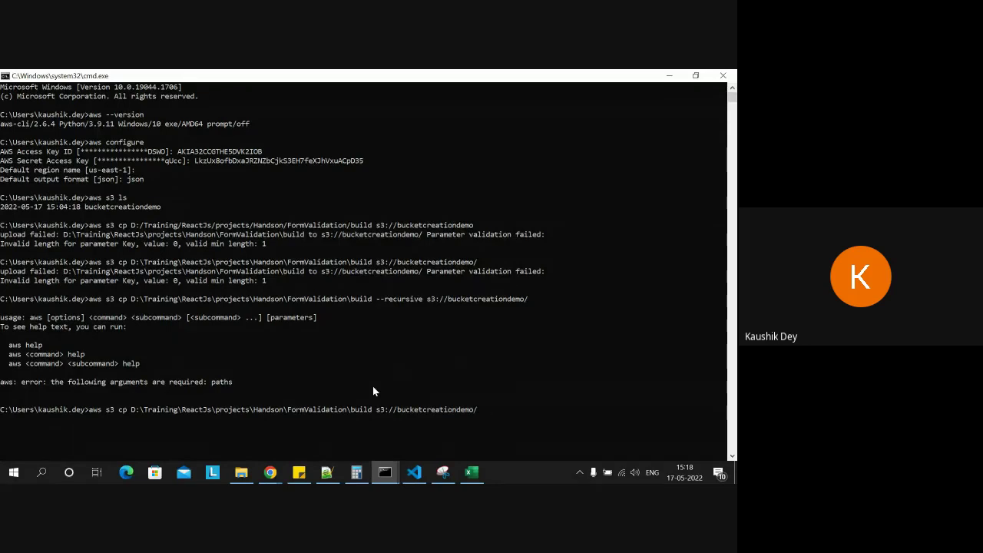
pyautogui.write('--recursive')
pyautogui.press('Return')
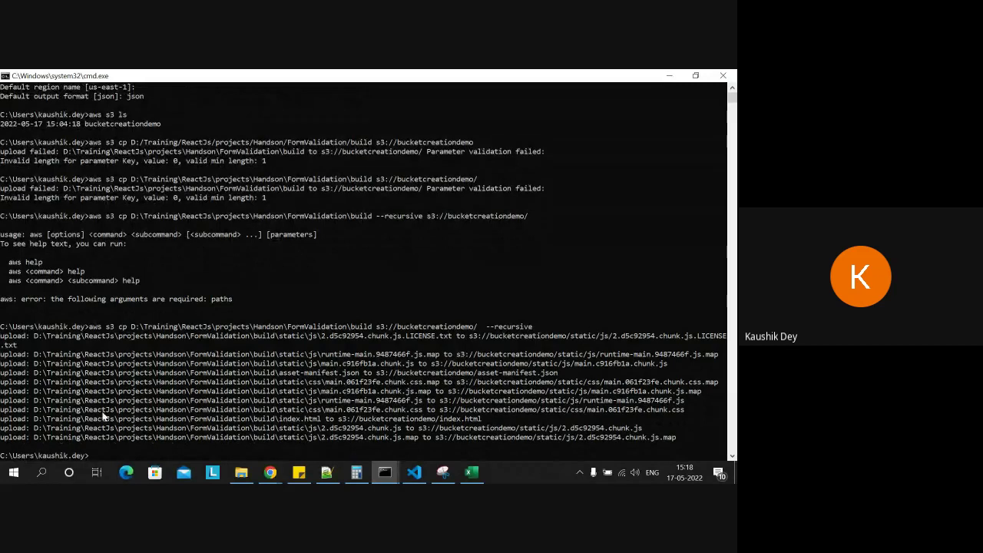
# Step: Open the bucketcreationdemo bucket in the S3 console in Chrome and compare its objects with the local build folder in File Explorer
pyautogui.moveTo(241, 471)
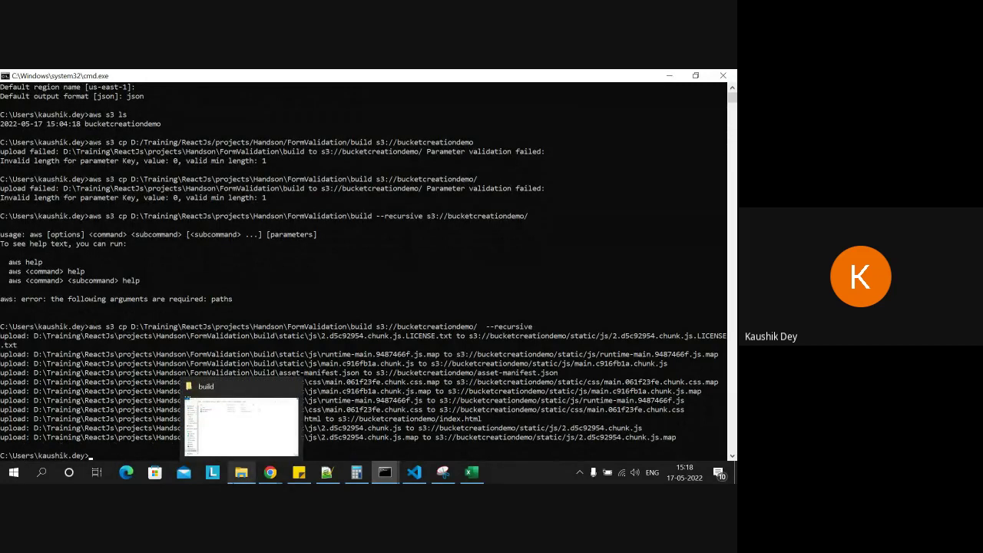
pyautogui.click(230, 446)
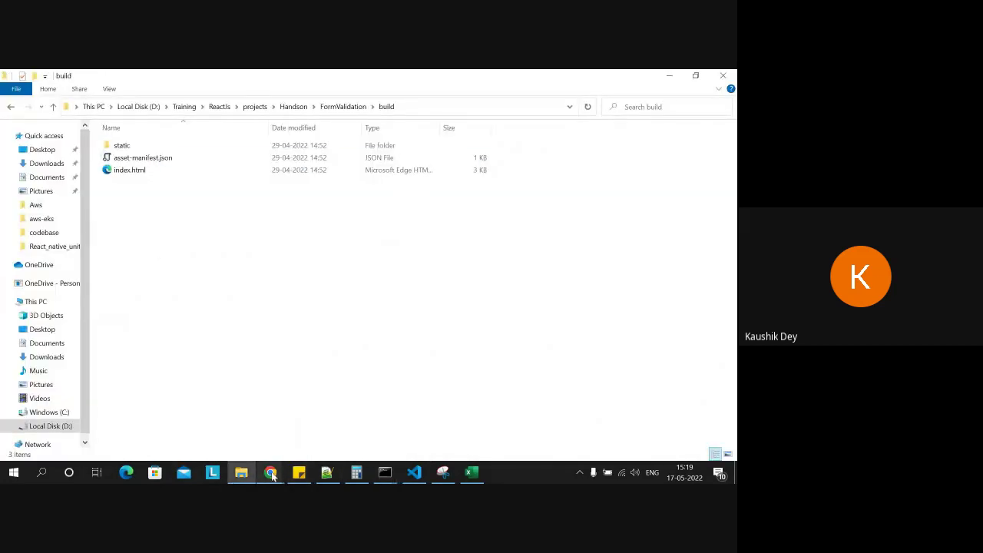
pyautogui.moveTo(270, 470)
pyautogui.click(268, 422)
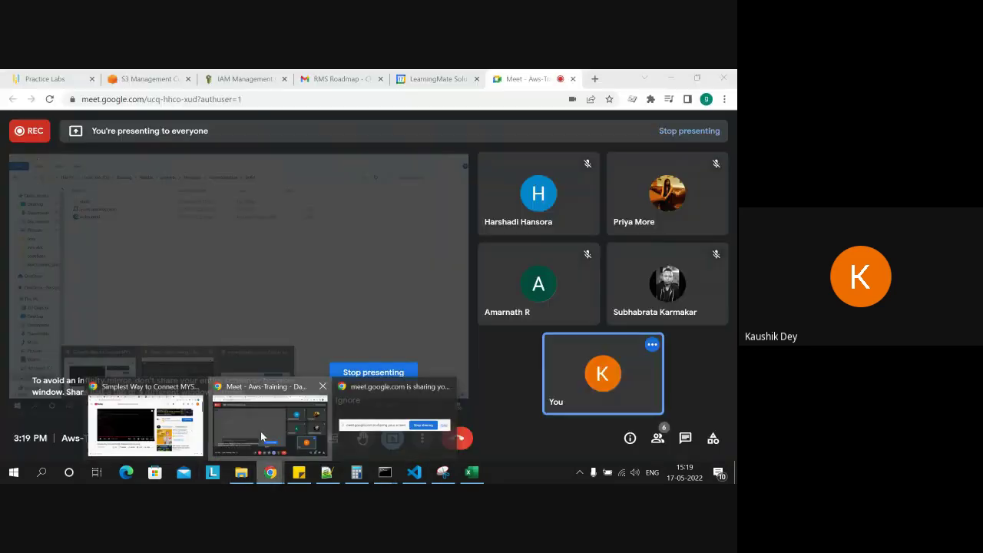
pyautogui.click(138, 77)
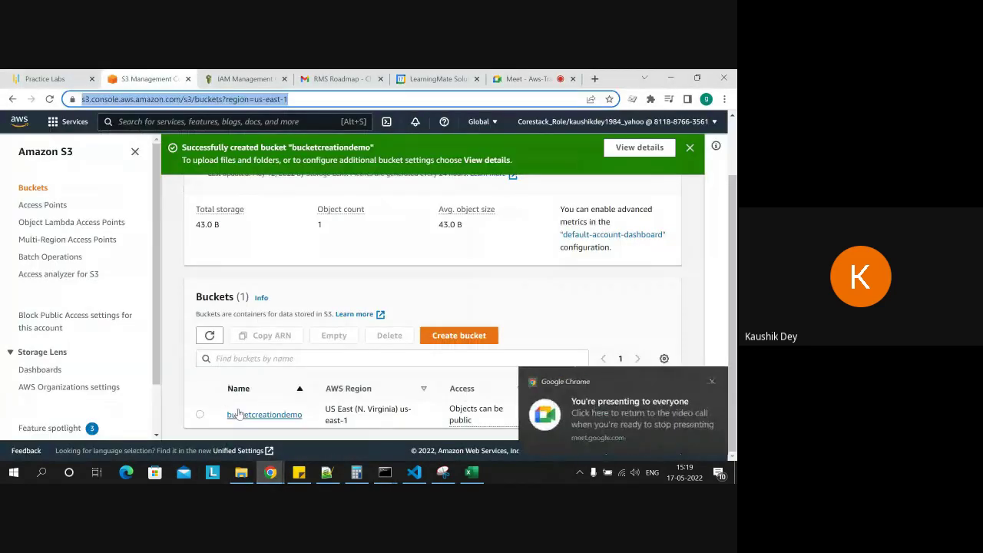
pyautogui.click(711, 381)
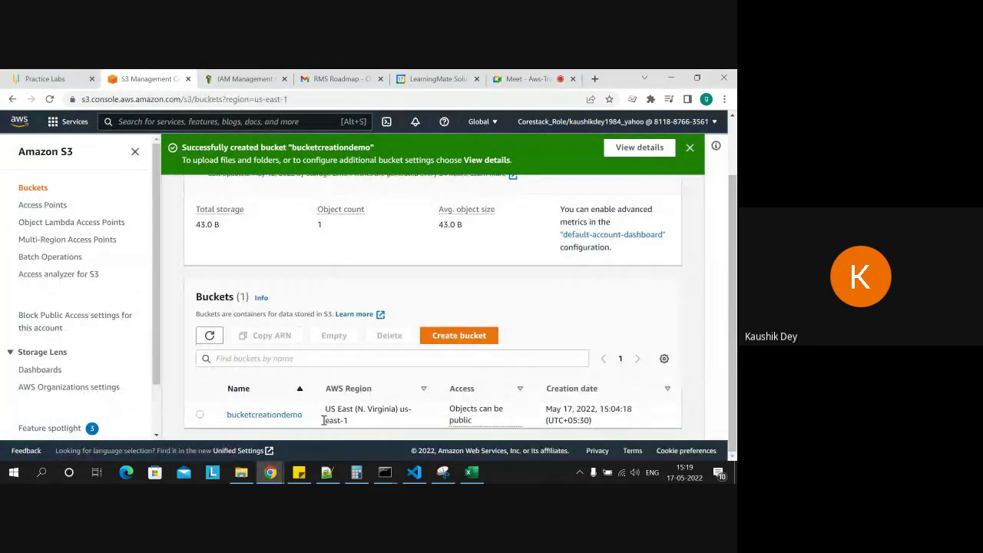
pyautogui.click(281, 417)
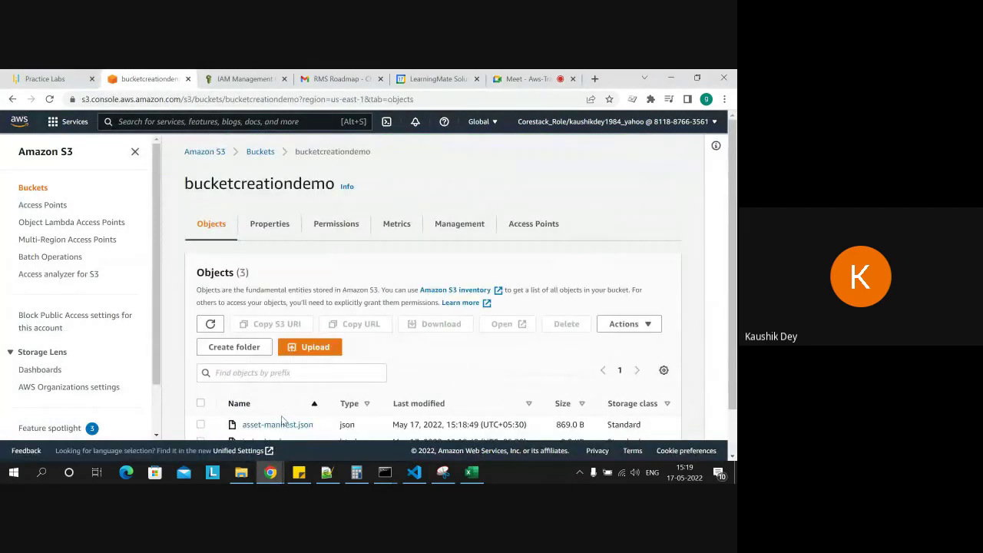
pyautogui.scroll(-1, 733, 304)
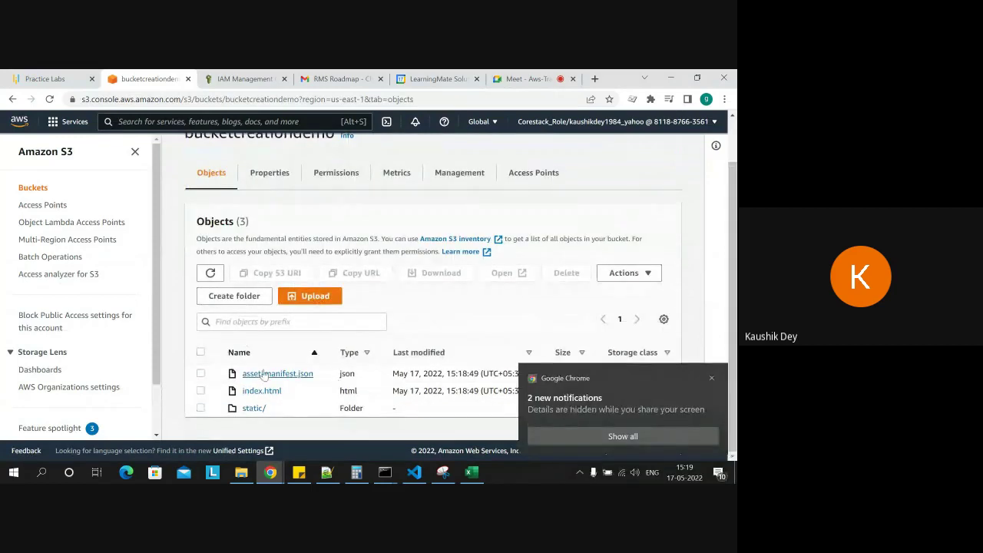
pyautogui.click(240, 473)
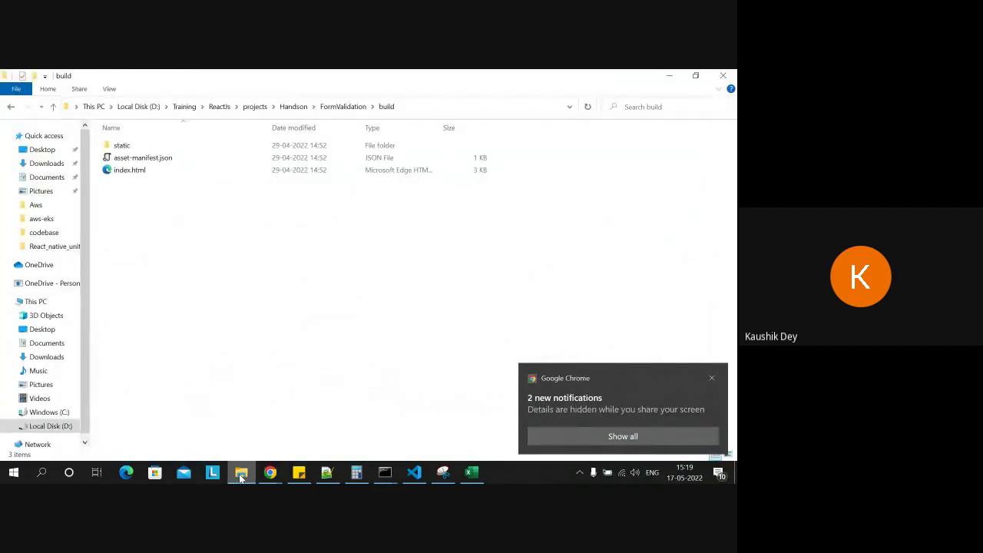
pyautogui.click(240, 473)
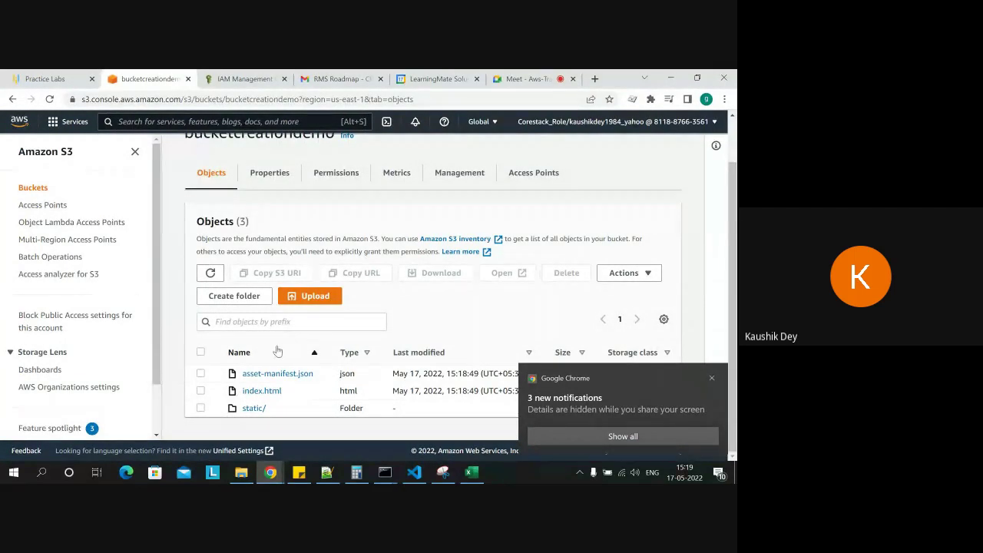
# Step: In File Explorer, go up to the FormValidation folder and create a new folder named download beside build
pyautogui.click(241, 471)
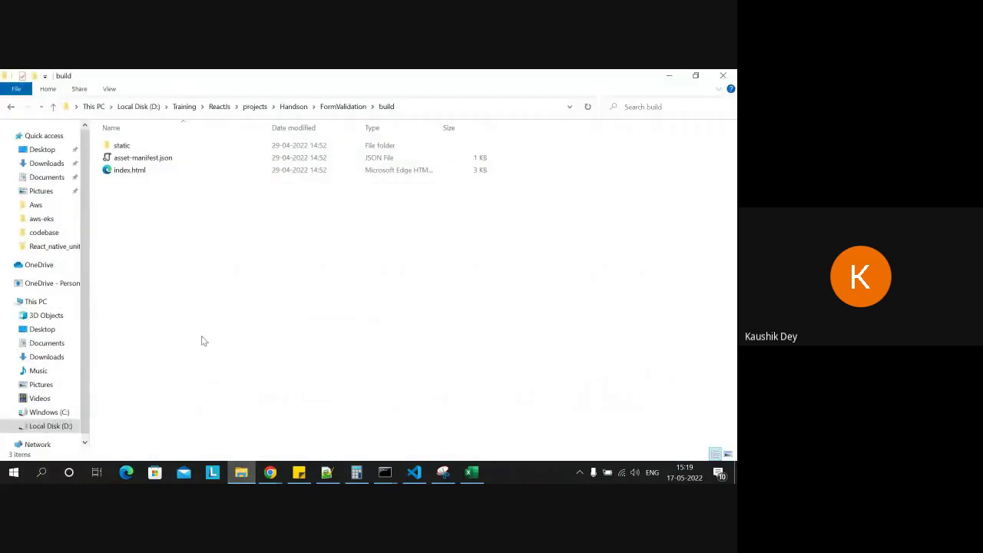
pyautogui.click(54, 108)
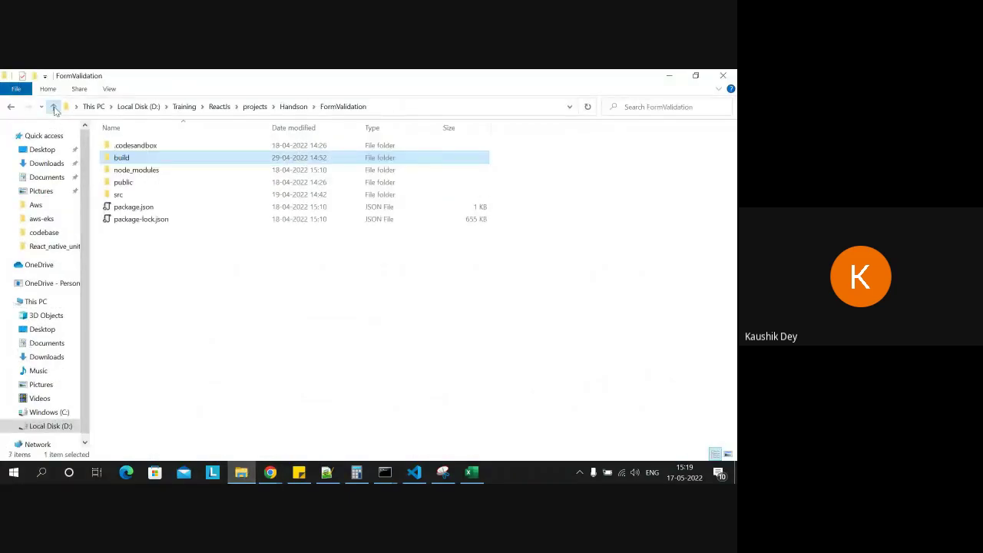
pyautogui.rightClick(173, 281)
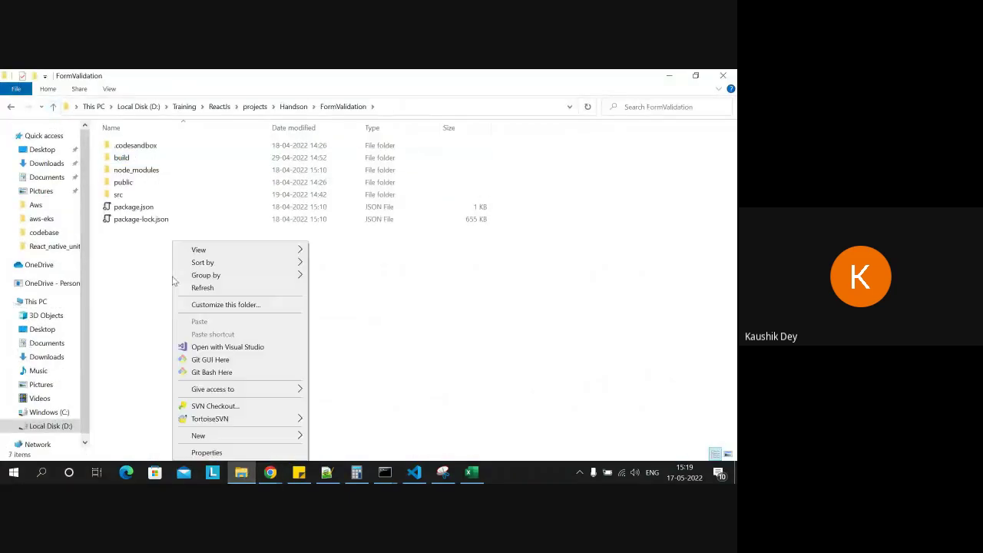
pyautogui.click(241, 434)
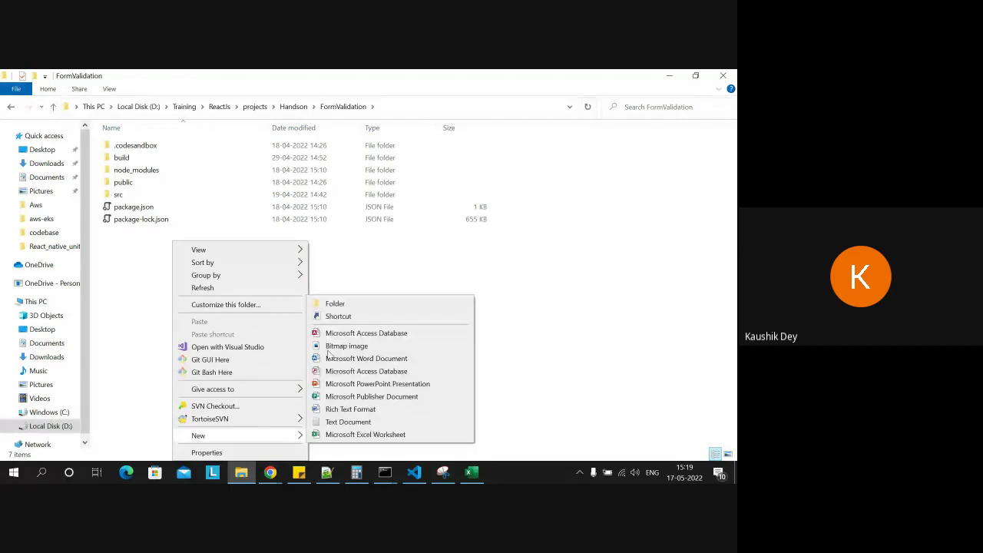
pyautogui.click(335, 303)
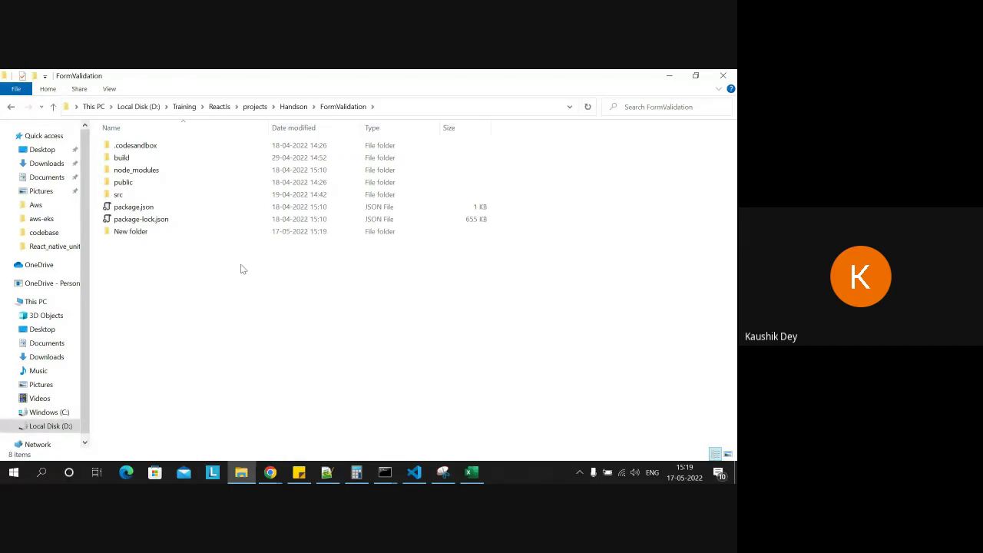
pyautogui.write('d')
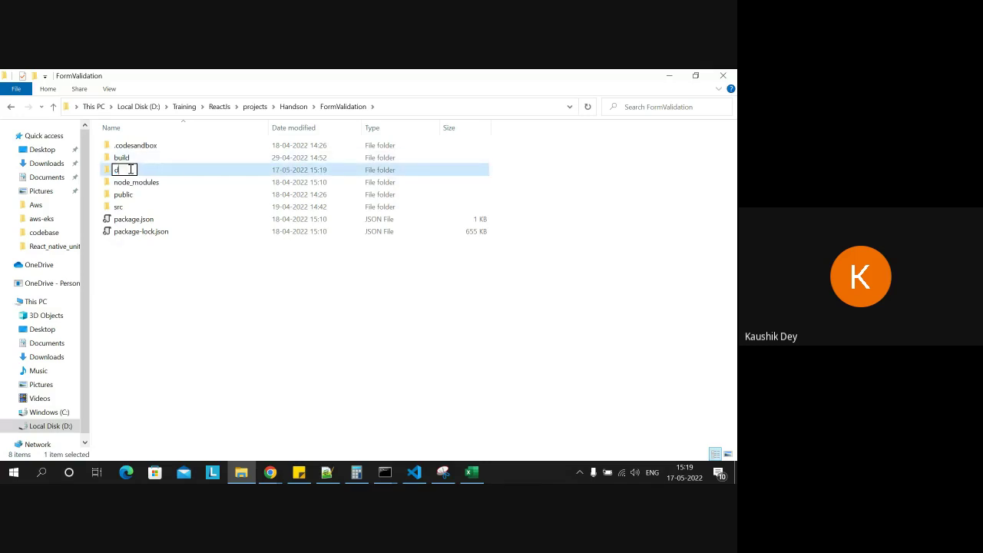
pyautogui.write('ownload')
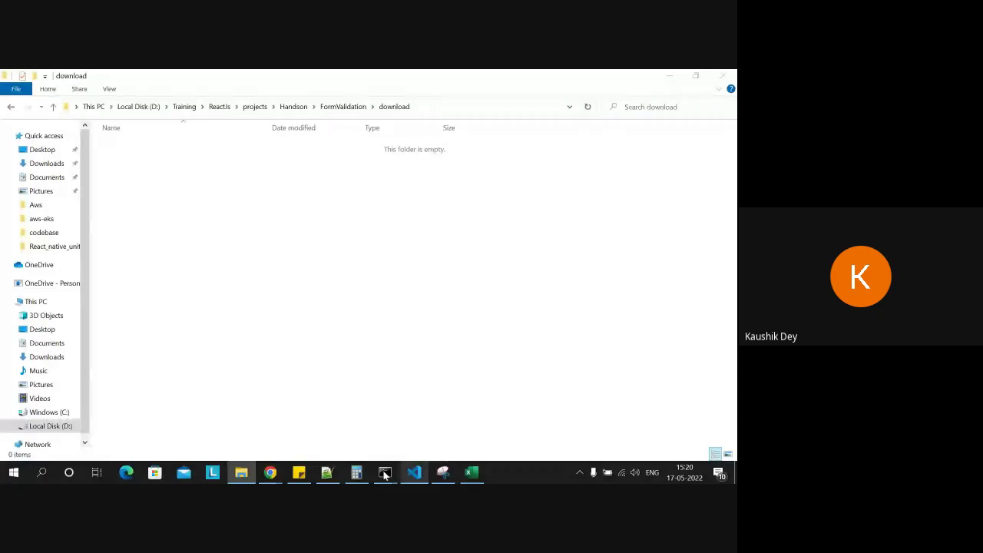
# Step: In the Command Prompt, recall the last copy command and rewrite it as aws s3 cp with s3://bucketcreationdemo as the source
pyautogui.click(499, 432)
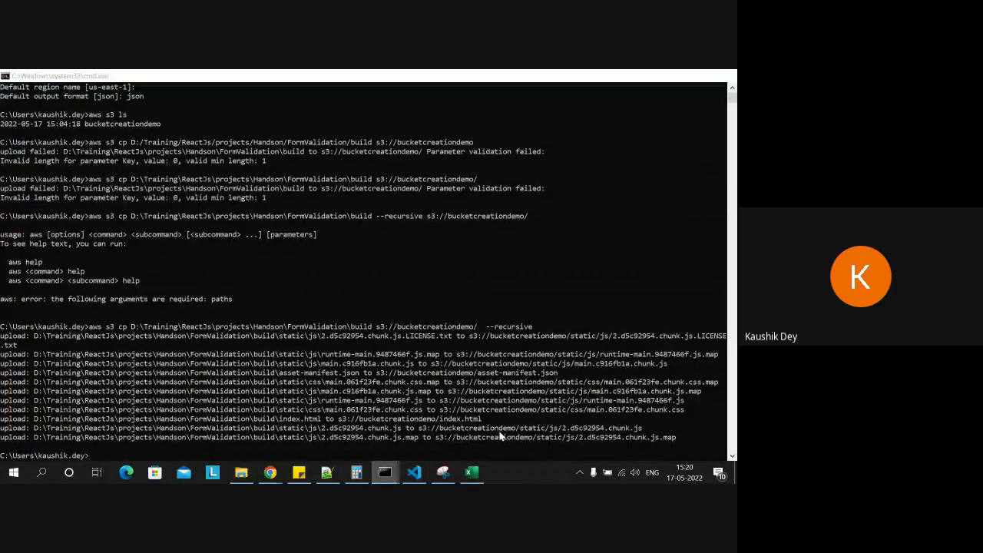
pyautogui.press('Up')
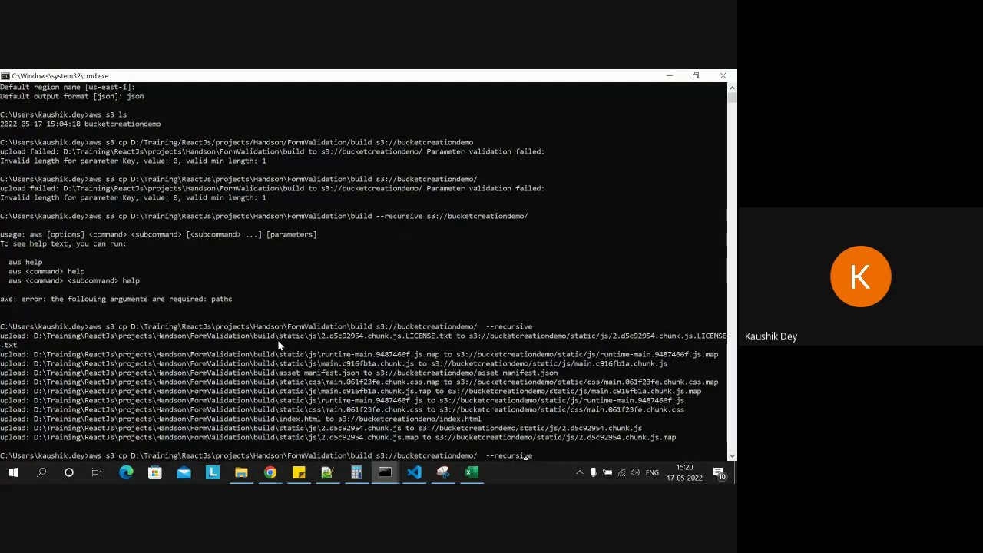
pyautogui.press('BackSpace')
pyautogui.press('BackSpace')
pyautogui.press('BackSpace')
pyautogui.press('BackSpace')
pyautogui.press('BackSpace')
pyautogui.press('BackSpace')
pyautogui.press('BackSpace')
pyautogui.press('BackSpace')
pyautogui.press('BackSpace')
pyautogui.press('BackSpace')
pyautogui.press('BackSpace')
pyautogui.press('BackSpace')
pyautogui.press('BackSpace')
pyautogui.press('BackSpace')
pyautogui.press('BackSpace')
pyautogui.press('BackSpace')
pyautogui.press('BackSpace')
pyautogui.press('BackSpace')
pyautogui.press('BackSpace')
pyautogui.press('BackSpace')
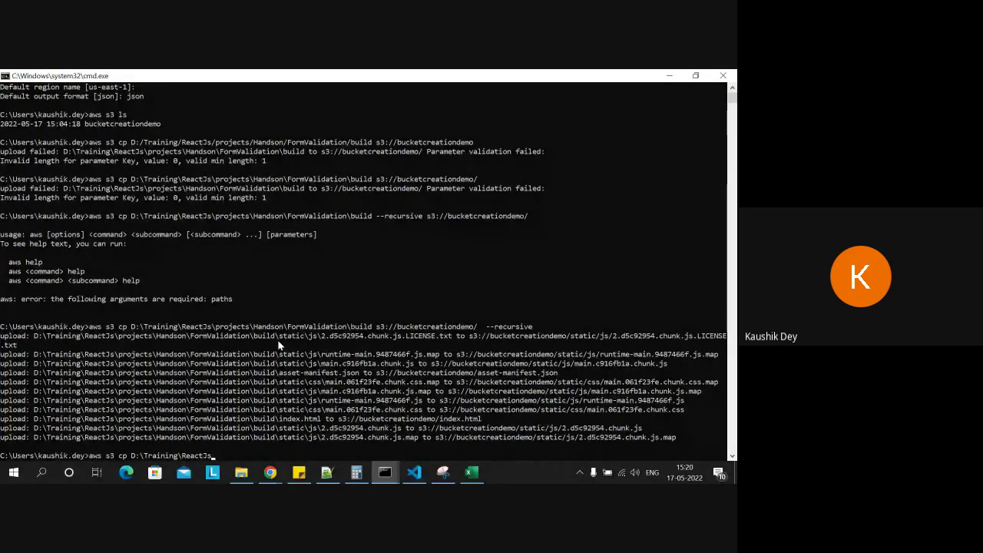
pyautogui.press('BackSpace')
pyautogui.press('BackSpace')
pyautogui.press('BackSpace')
pyautogui.press('BackSpace')
pyautogui.press('BackSpace')
pyautogui.press('BackSpace')
pyautogui.press('BackSpace')
pyautogui.press('BackSpace')
pyautogui.press('BackSpace')
pyautogui.press('BackSpace')
pyautogui.press('BackSpace')
pyautogui.press('BackSpace')
pyautogui.press('BackSpace')
pyautogui.press('BackSpace')
pyautogui.press('BackSpace')
pyautogui.press('BackSpace')
pyautogui.press('BackSpace')
pyautogui.press('BackSpace')
pyautogui.press('BackSpace')
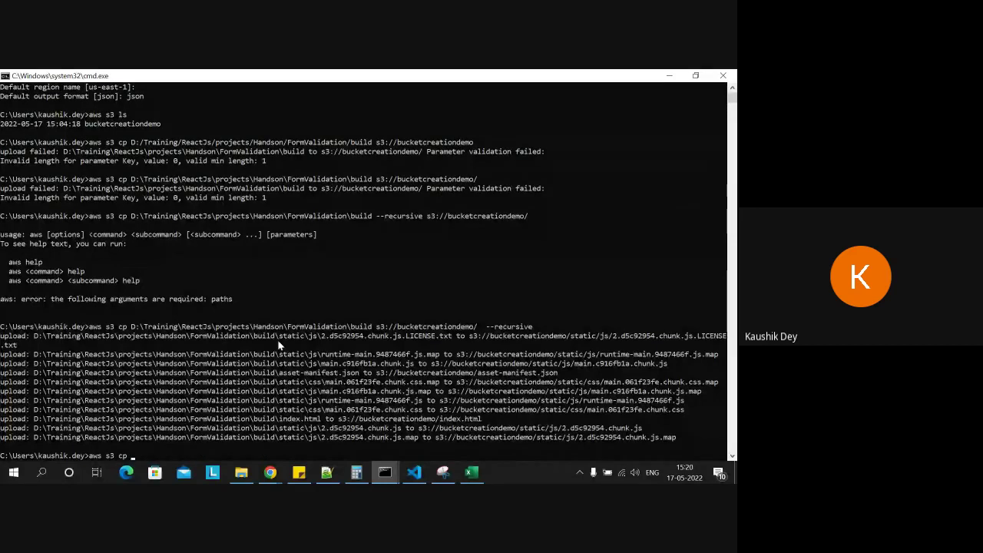
pyautogui.write('s3://bucketcreationdemo')
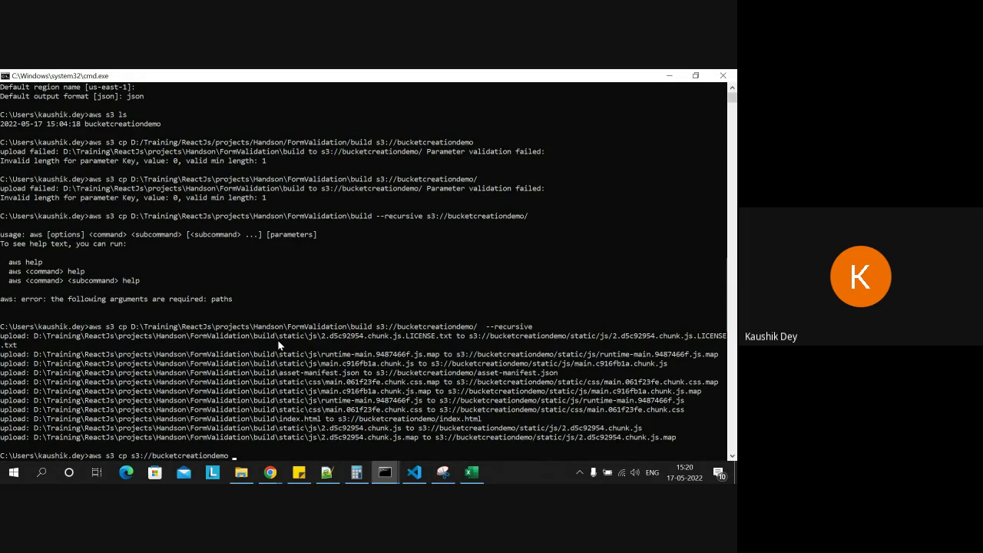
# Step: Copy the download folder's full path from File Explorer, add it as the copy destination, run the command and check the folder
pyautogui.click(241, 472)
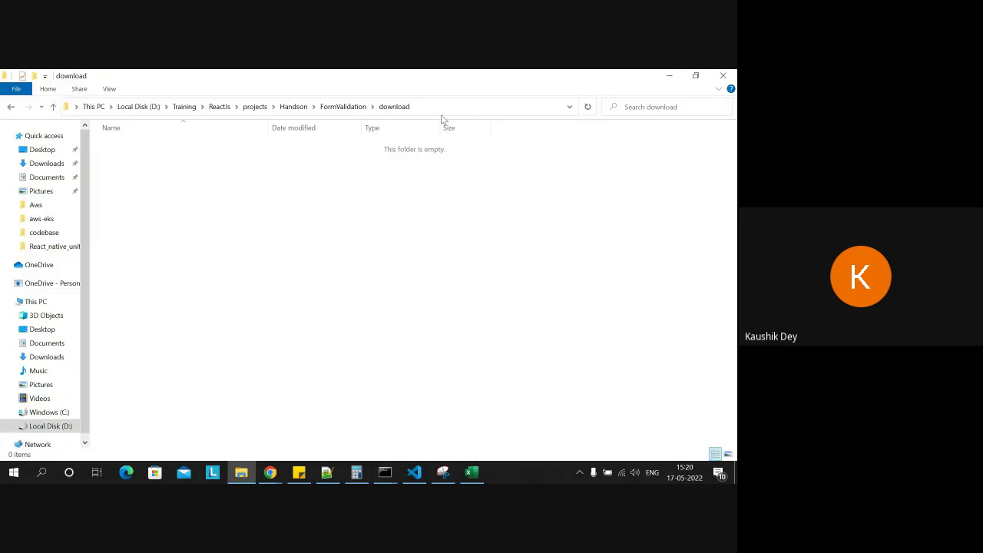
pyautogui.click(439, 107)
pyautogui.rightClick(209, 109)
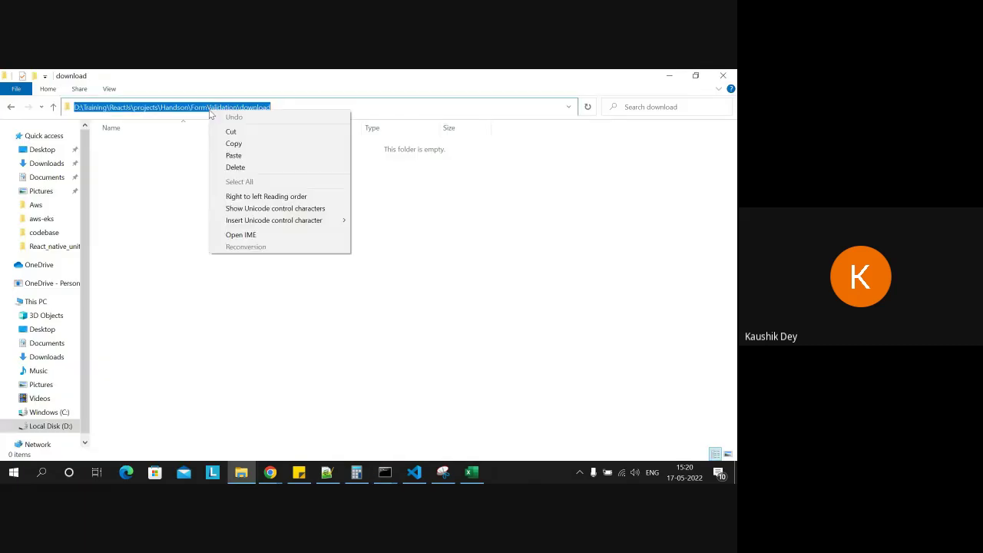
pyautogui.click(230, 142)
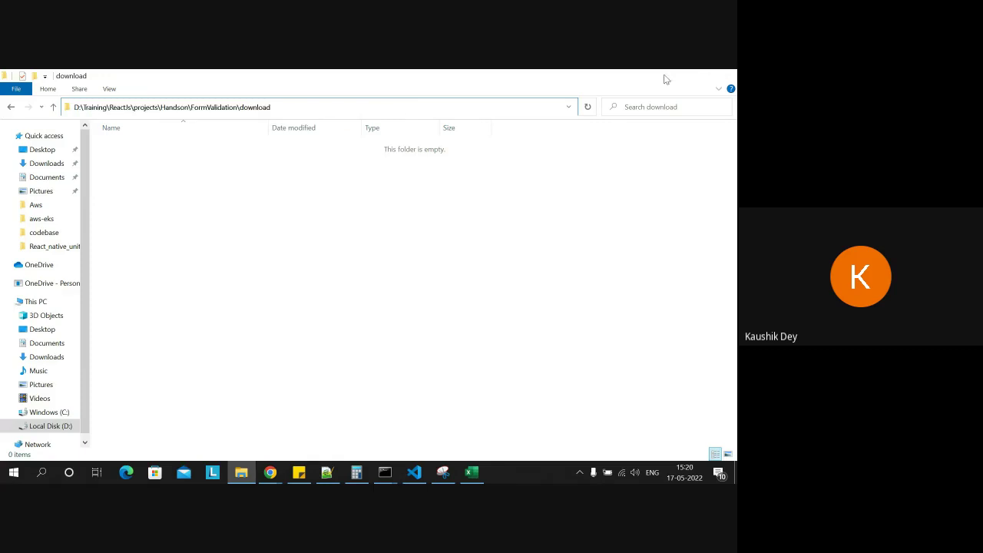
pyautogui.click(667, 76)
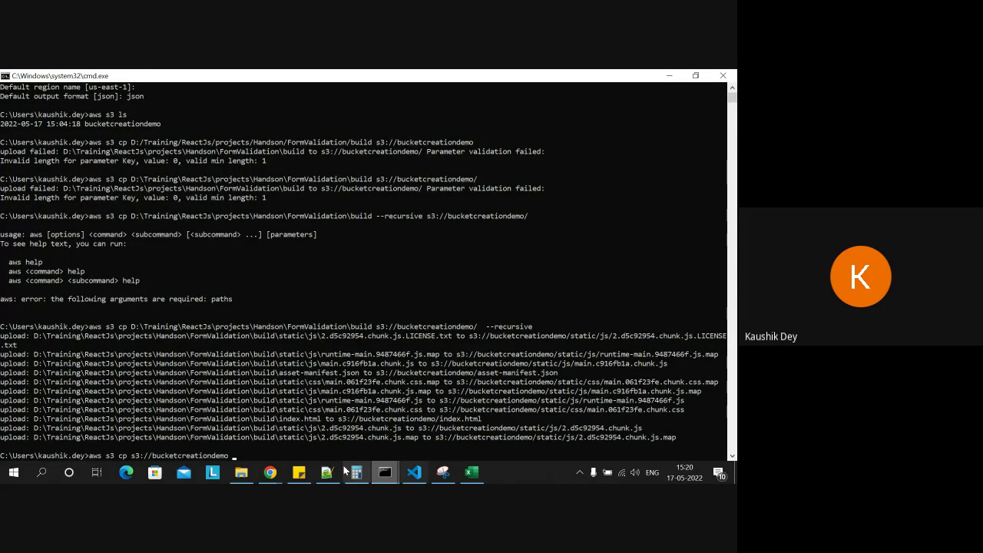
pyautogui.rightClick(274, 458)
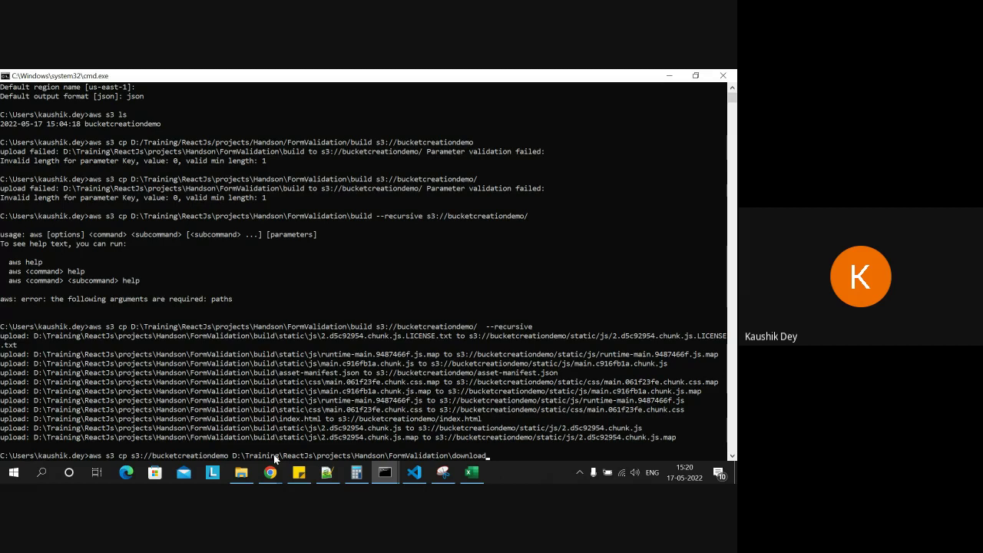
pyautogui.press('Return')
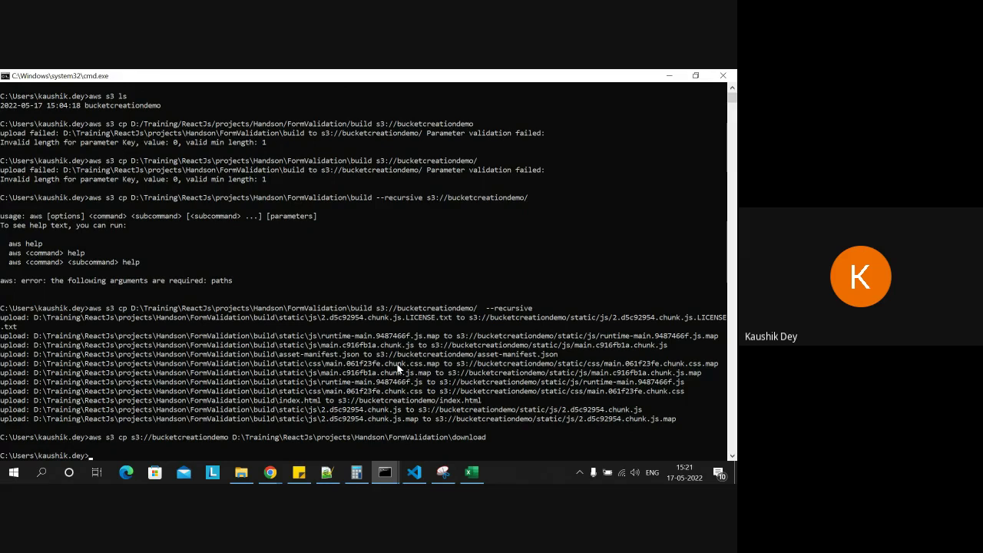
pyautogui.click(240, 474)
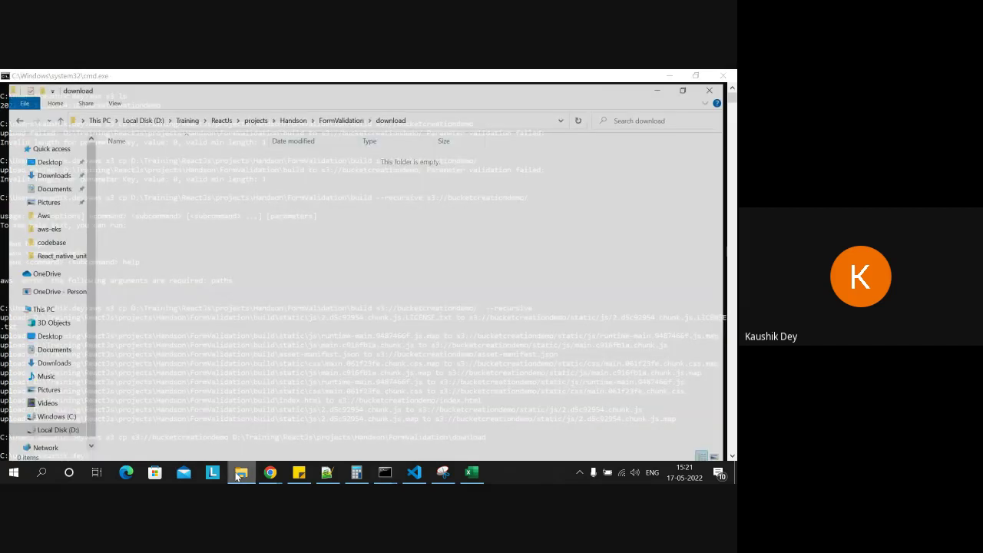
pyautogui.click(239, 474)
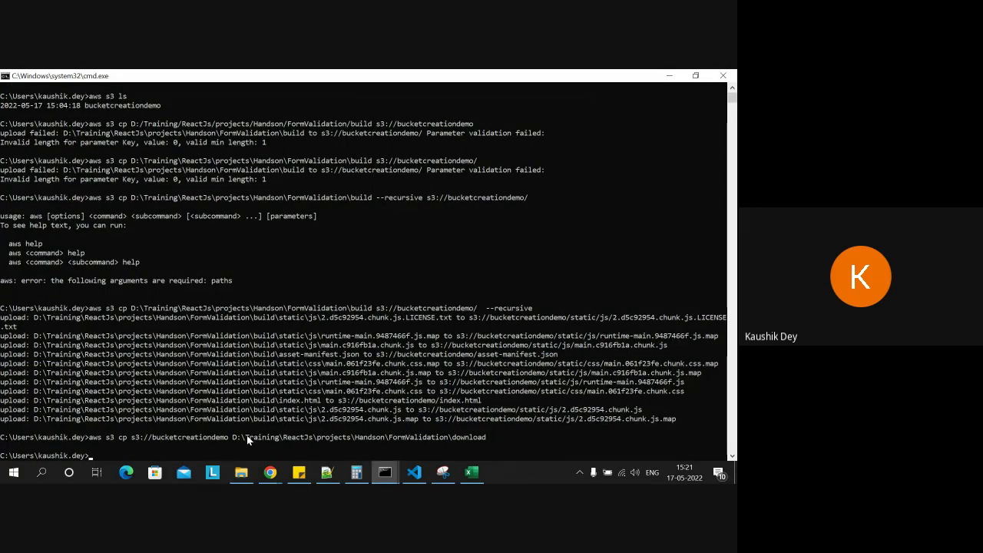
# Step: Recall the download command, rewrite it as aws s3 cp s3://bucketcreationdemo/ D:/Training/ReactJs/projects/Handson/FormValidation/download, and run it
pyautogui.press('Up')
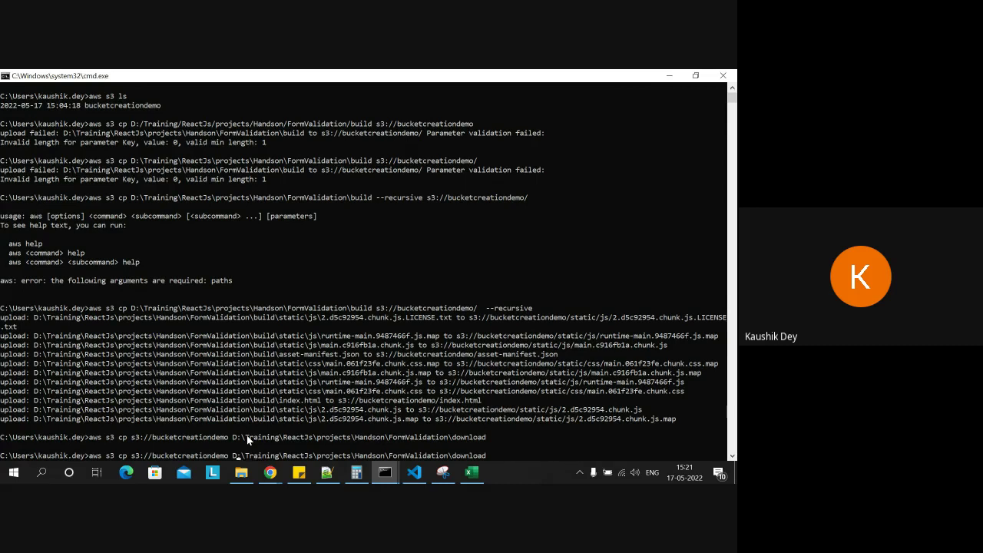
pyautogui.write('/')
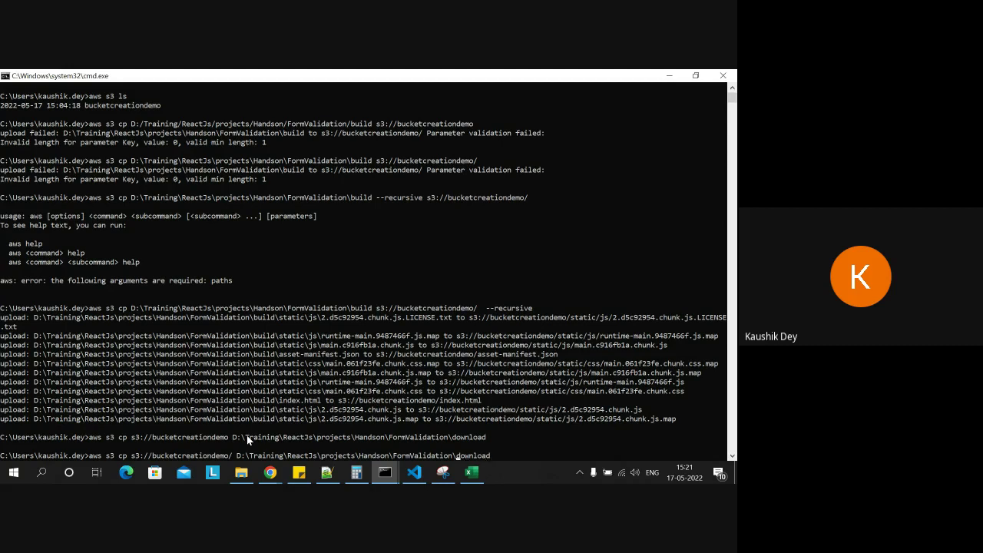
pyautogui.press('Left')
pyautogui.press('Left')
pyautogui.press('Left')
pyautogui.press('Left')
pyautogui.press('Left')
pyautogui.press('Left')
pyautogui.press('Left')
pyautogui.press('Left')
pyautogui.press('Left')
pyautogui.press('Left')
pyautogui.press('Left')
pyautogui.press('Left')
pyautogui.press('Left')
pyautogui.press('Left')
pyautogui.press('Left')
pyautogui.press('Left')
pyautogui.press('Left')
pyautogui.press('Left')
pyautogui.press('Left')
pyautogui.press('Left')
pyautogui.press('Left')
pyautogui.press('Left')
pyautogui.press('Left')
pyautogui.press('Left')
pyautogui.press('Left')
pyautogui.press('Left')
pyautogui.press('Left')
pyautogui.press('Left')
pyautogui.press('Left')
pyautogui.press('BackSpace')
pyautogui.write('/')
pyautogui.press('Return')
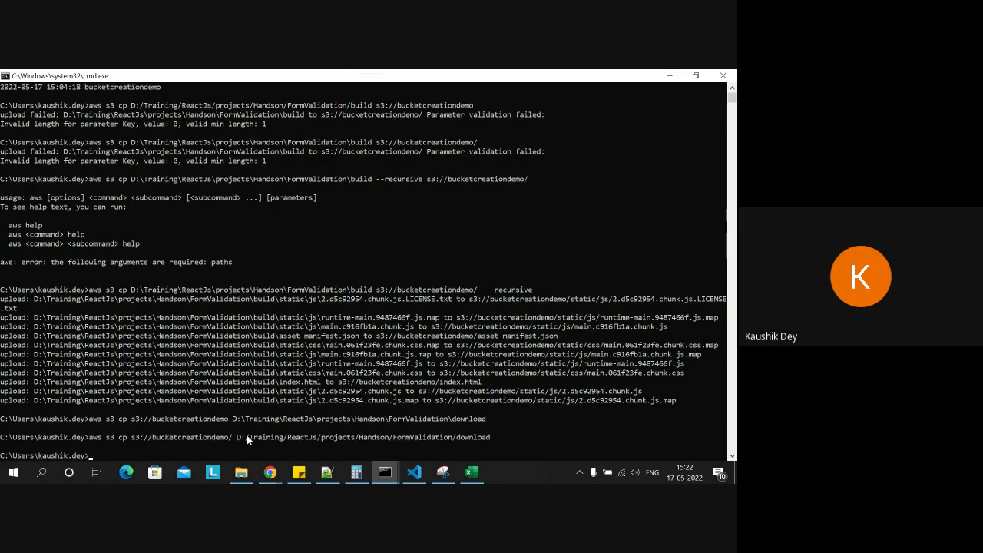
# Step: Recall the forward-slash download command, remove the trailing slash after bucketcreationdemo, and run it again
pyautogui.press('Up')
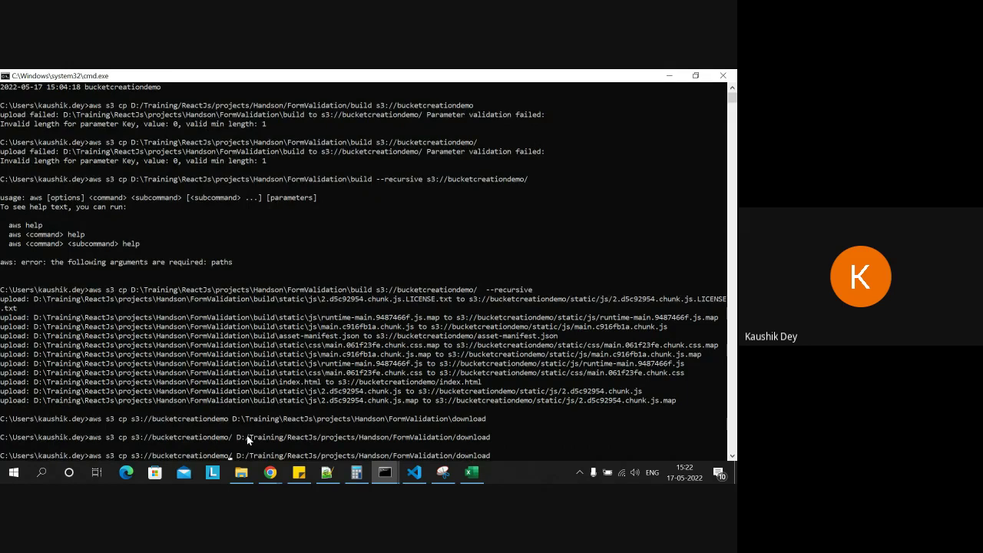
pyautogui.press('BackSpace')
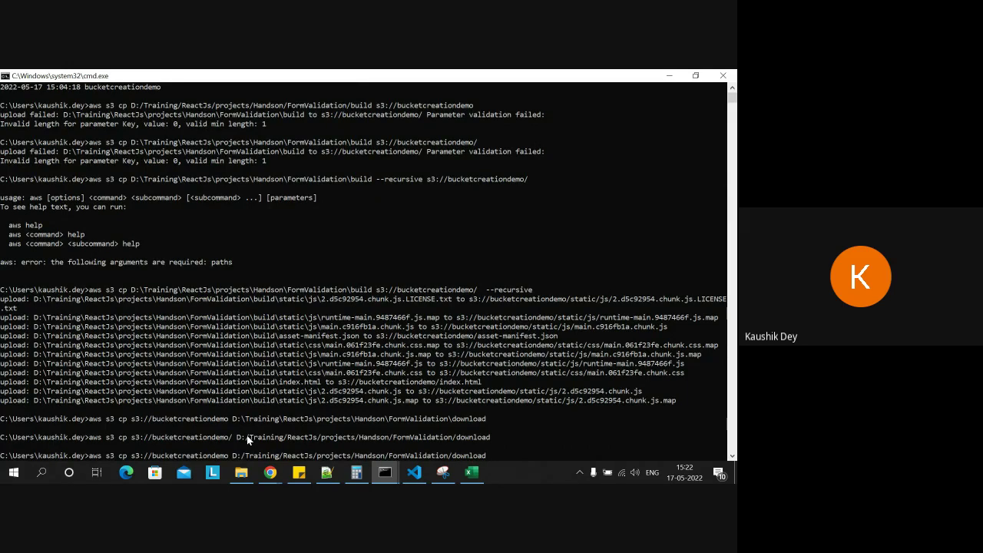
pyautogui.press('Return')
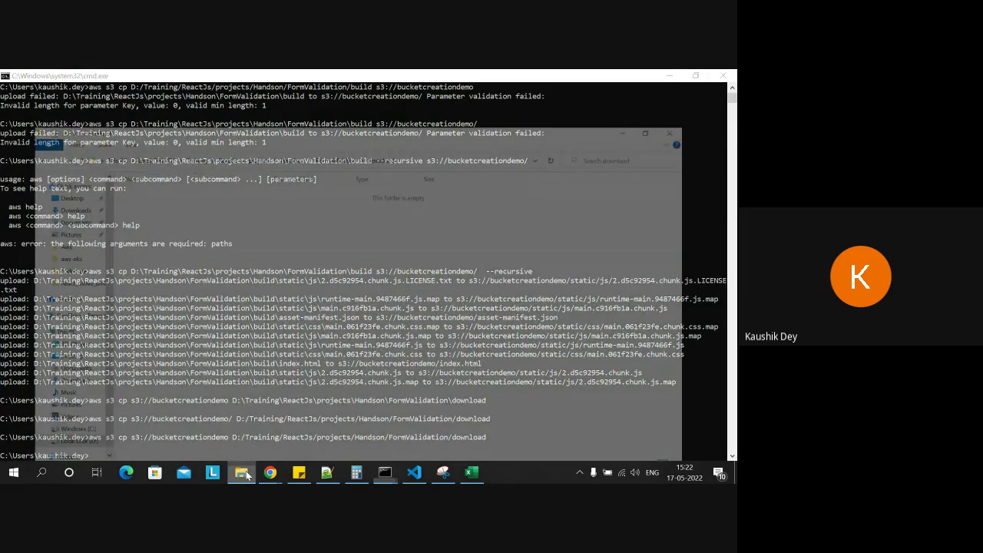
# Step: Check the local download folder, refresh the bucket's object list in the S3 console in Chrome, and return to the Command Prompt
pyautogui.click(244, 474)
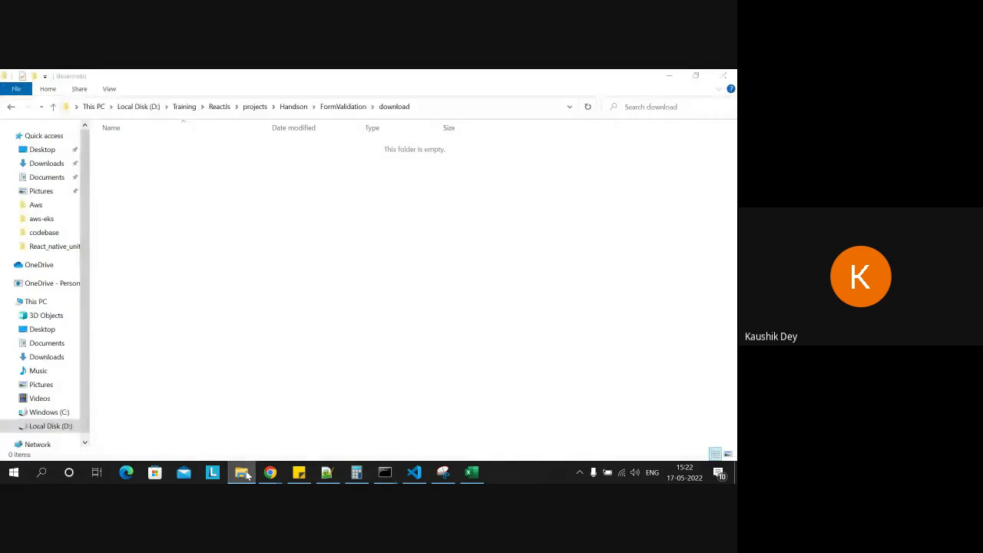
pyautogui.click(244, 473)
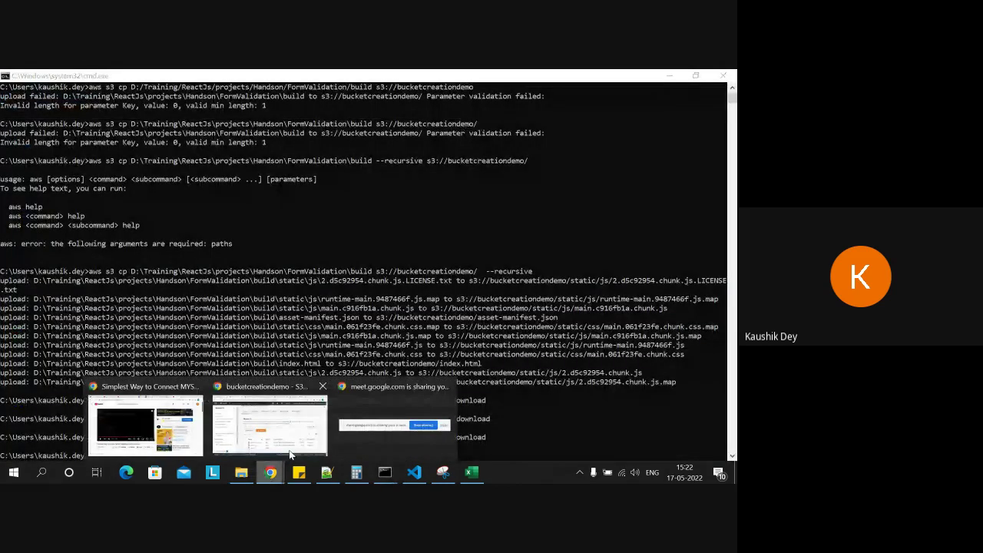
pyautogui.click(290, 455)
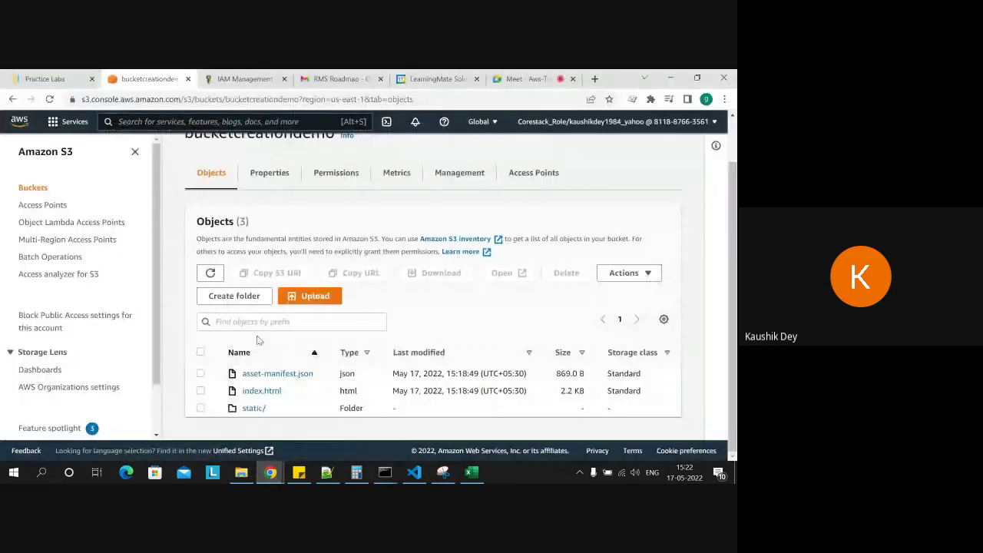
pyautogui.click(211, 274)
pyautogui.click(379, 477)
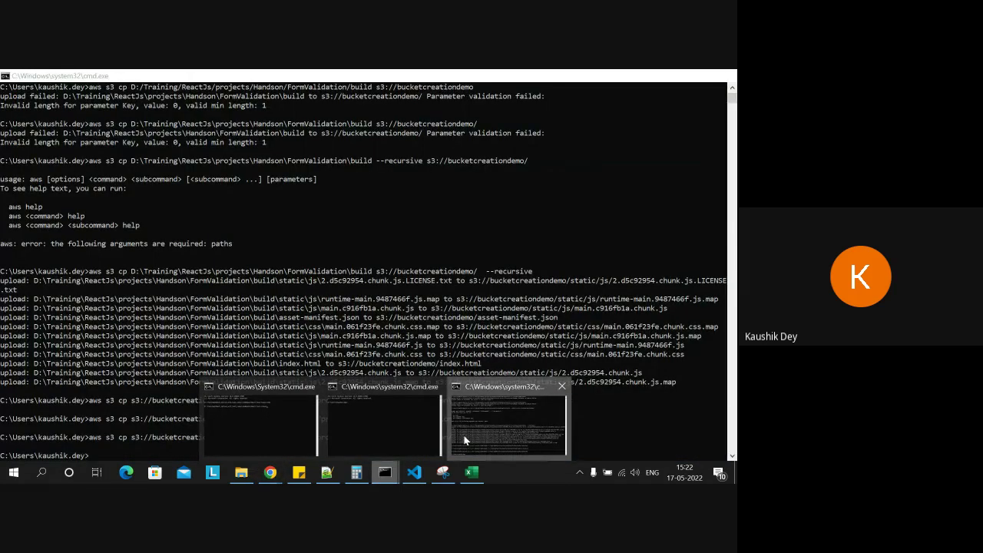
pyautogui.click(464, 439)
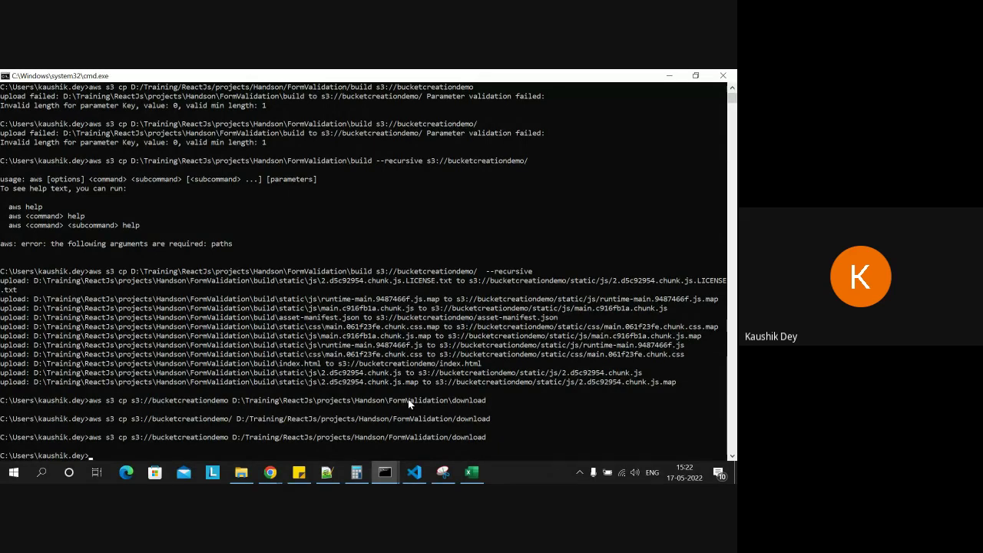
# Step: Recall the last download command and copy the object name asset-manifest.json from the bucket's object list in the S3 console in Chrome
pyautogui.press('Up')
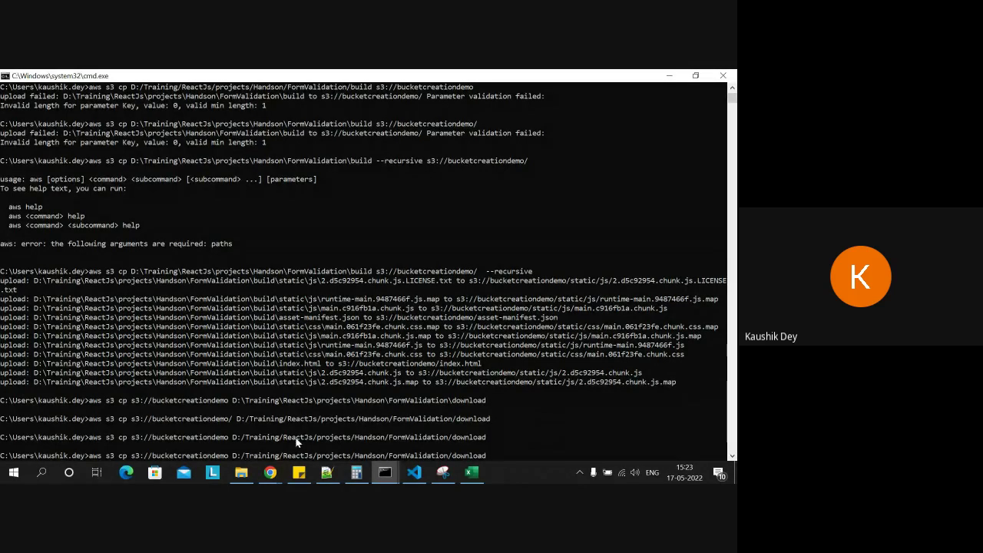
pyautogui.click(241, 473)
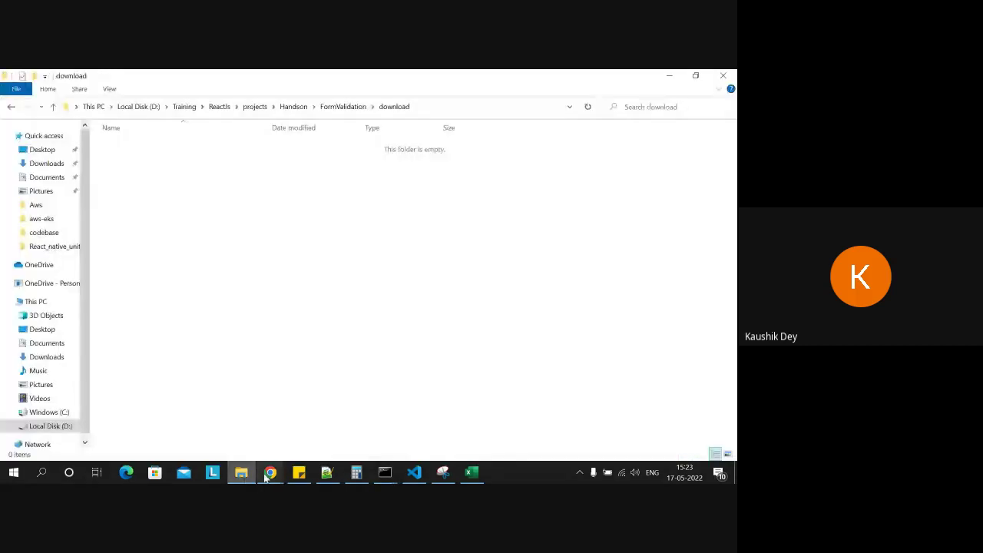
pyautogui.moveTo(265, 476)
pyautogui.click(246, 420)
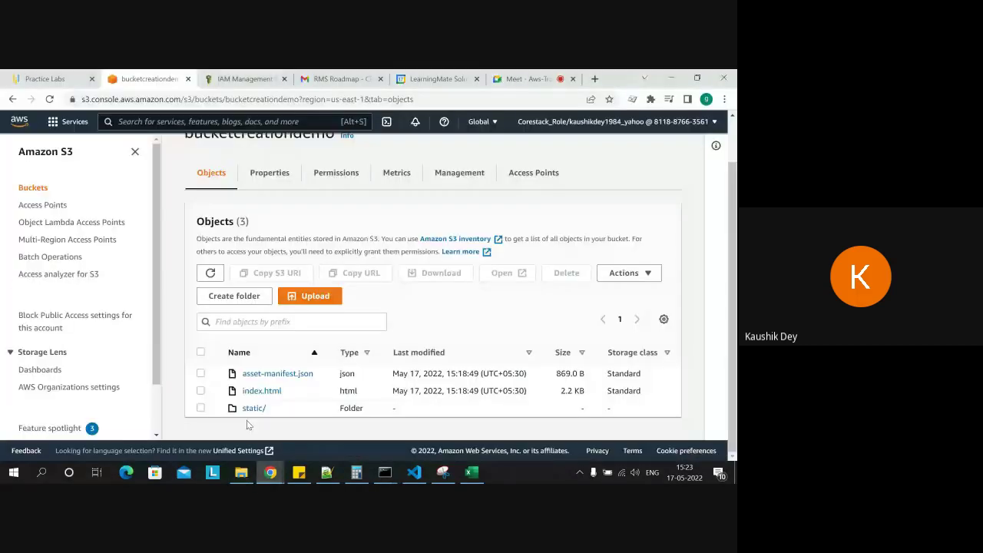
pyautogui.moveTo(321, 382); pyautogui.dragTo(244, 372)
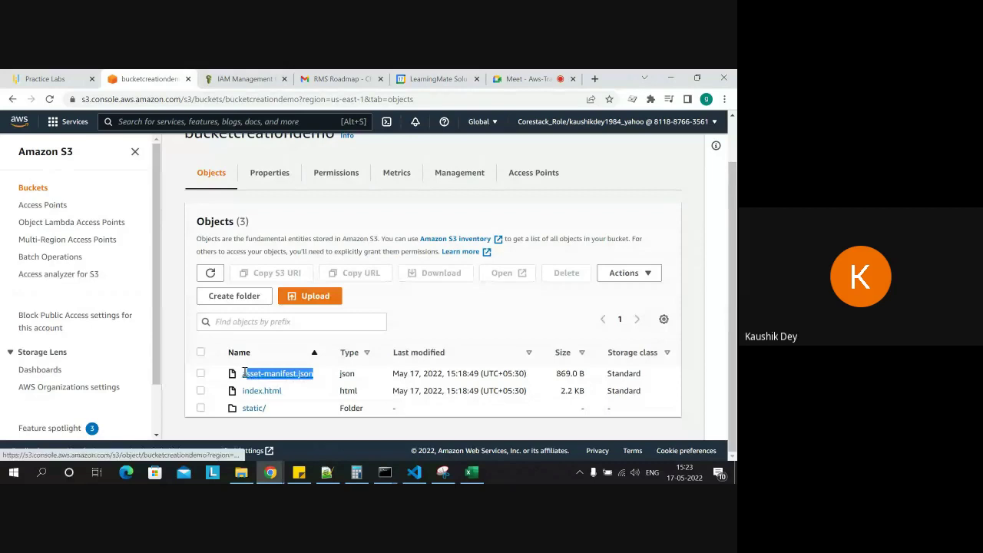
pyautogui.rightClick(259, 375)
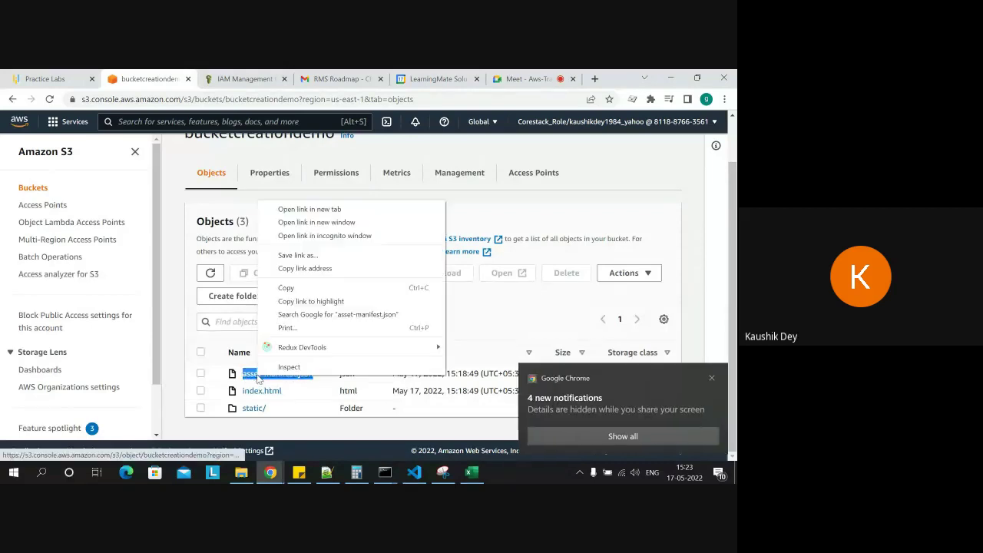
pyautogui.click(286, 287)
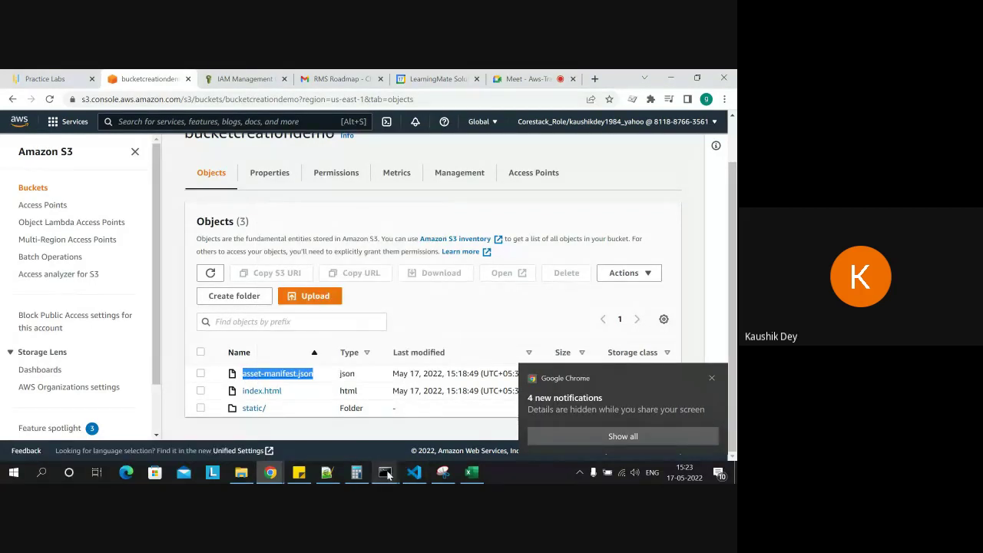
# Step: Return to the Command Prompt, add /asset-manifest.json after bucketcreationdemo in the recalled download command, and run it
pyautogui.moveTo(388, 474)
pyautogui.click(482, 427)
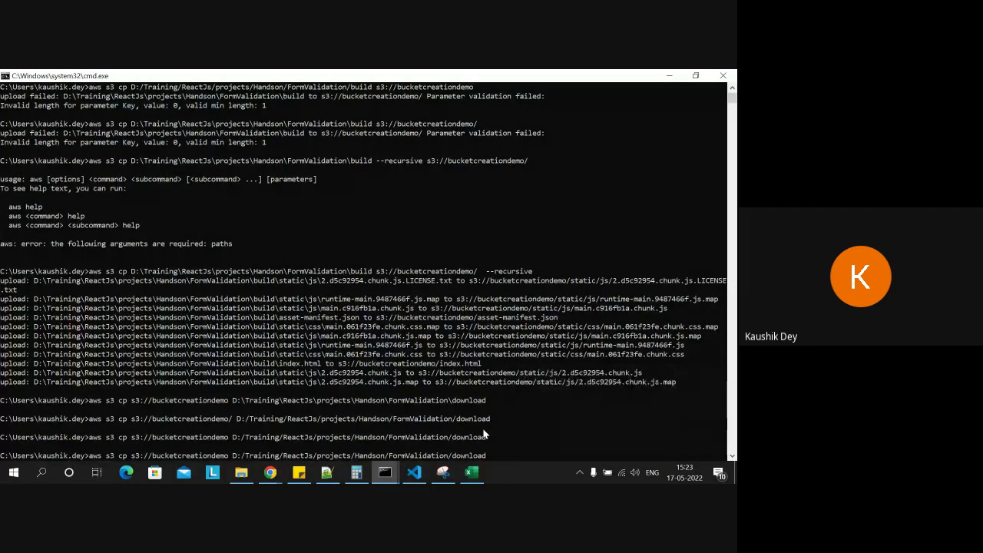
pyautogui.write('/')
pyautogui.hotkey('ctrl', 'v')
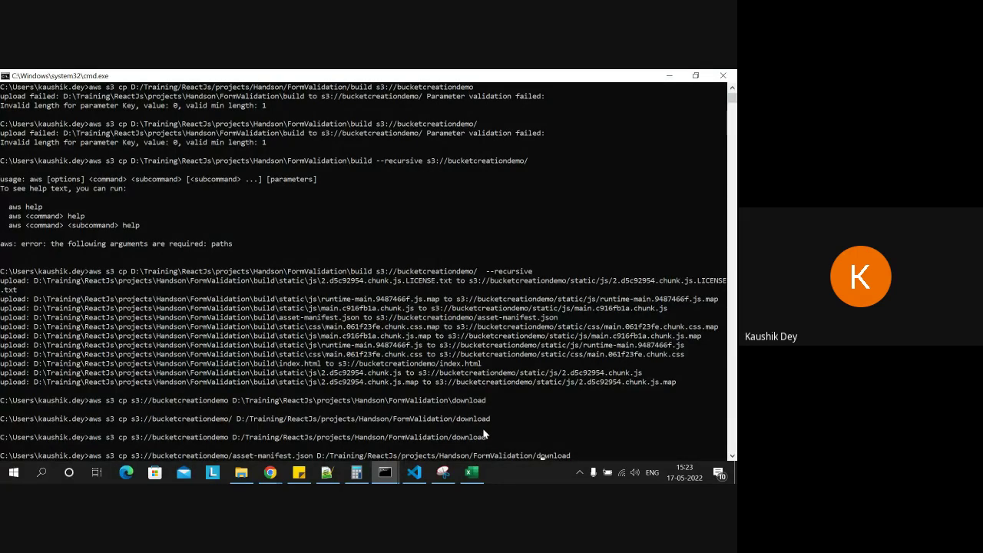
pyautogui.press('Return')
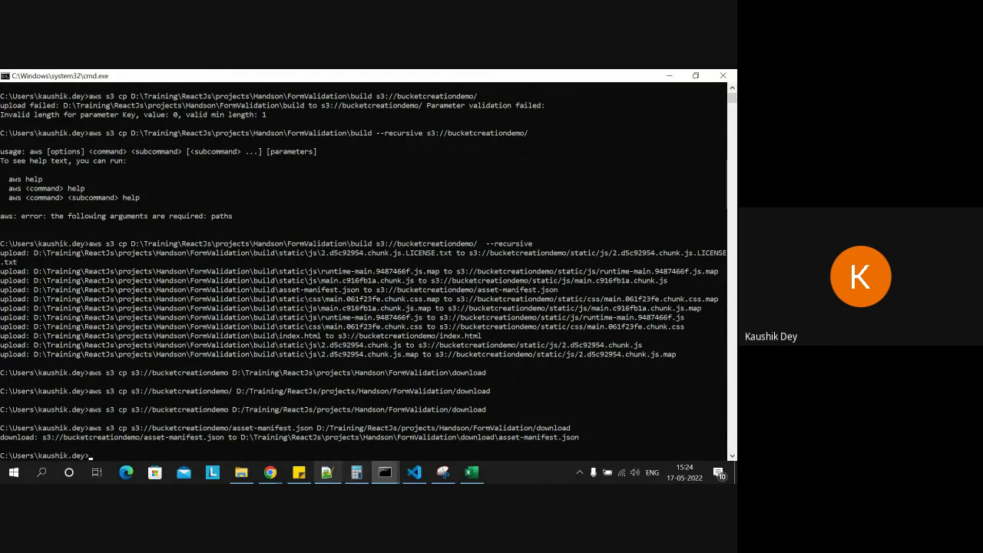
# Step: Check the local download folder for asset-manifest.json in File Explorer and return to the Command Prompt
pyautogui.click(241, 473)
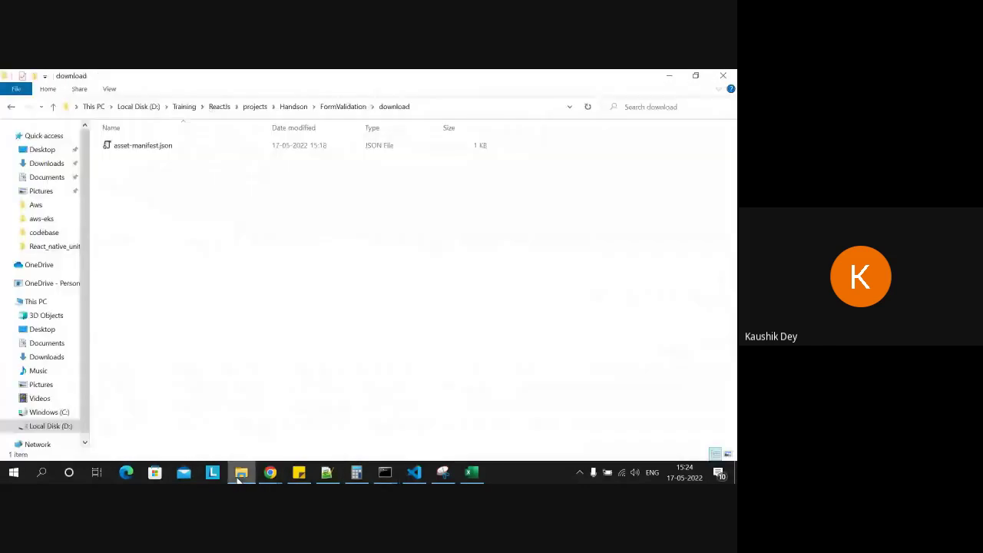
pyautogui.click(161, 149)
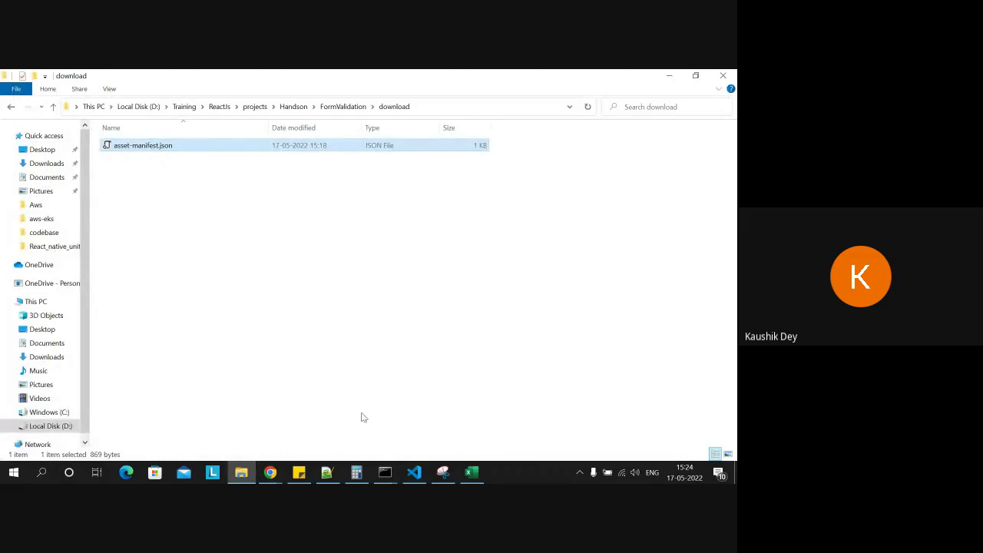
pyautogui.moveTo(415, 473)
pyautogui.moveTo(384, 473)
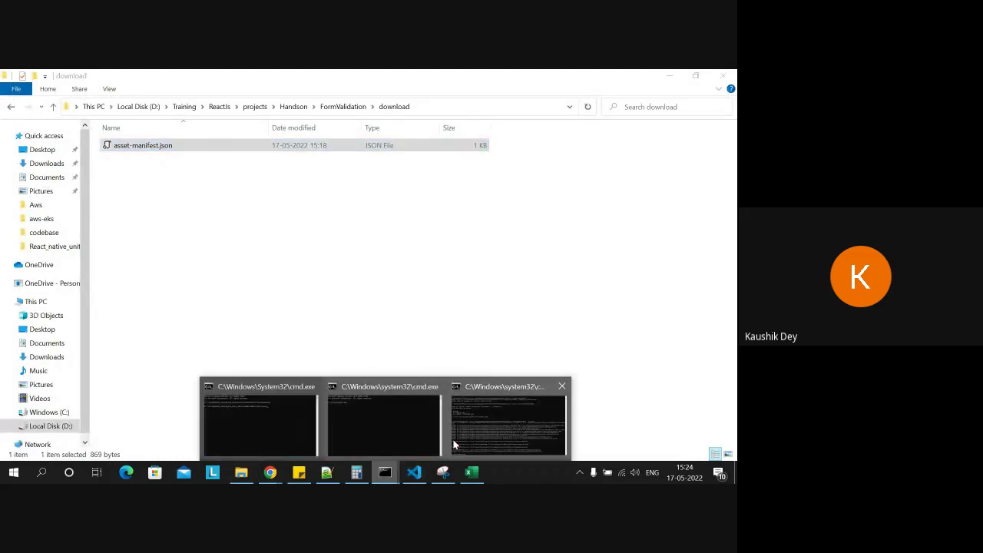
pyautogui.click(452, 438)
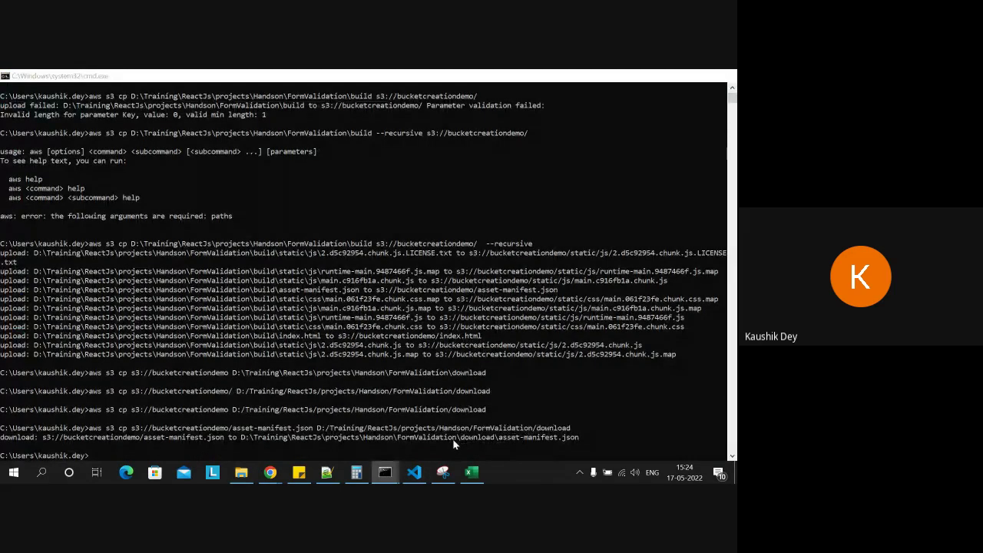
# Step: Recall the single-file download command, replace everything after s3://bucketcreationdemo with --recurive, and try to run it
pyautogui.click(453, 444)
pyautogui.press('Up')
pyautogui.press('BackSpace')
pyautogui.press('BackSpace')
pyautogui.press('BackSpace')
pyautogui.press('BackSpace')
pyautogui.press('BackSpace')
pyautogui.press('BackSpace')
pyautogui.press('BackSpace')
pyautogui.press('BackSpace')
pyautogui.press('BackSpace')
pyautogui.press('BackSpace')
pyautogui.press('BackSpace')
pyautogui.press('BackSpace')
pyautogui.press('BackSpace')
pyautogui.press('BackSpace')
pyautogui.press('BackSpace')
pyautogui.press('BackSpace')
pyautogui.press('BackSpace')
pyautogui.press('BackSpace')
pyautogui.press('BackSpace')
pyautogui.press('BackSpace')
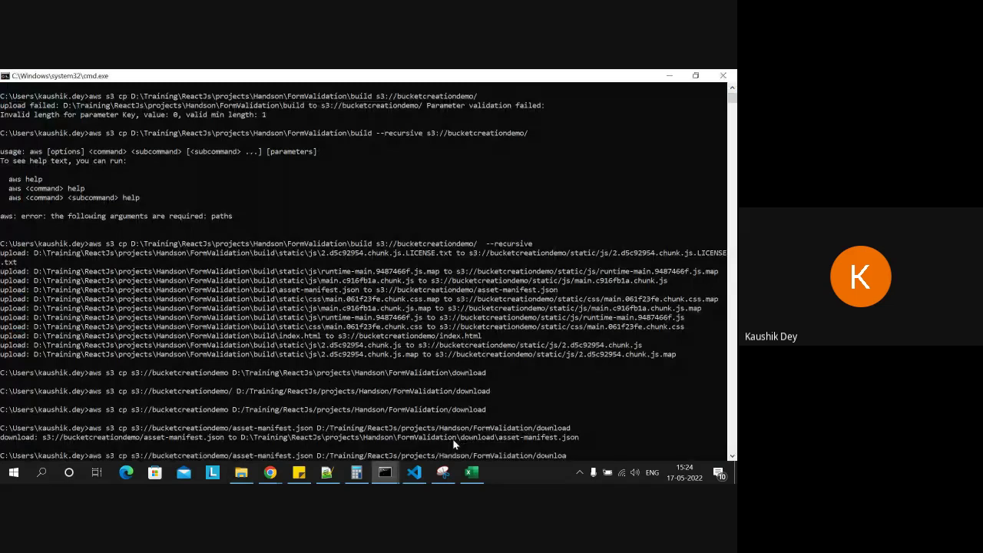
pyautogui.press('BackSpace')
pyautogui.press('BackSpace')
pyautogui.press('BackSpace')
pyautogui.press('BackSpace')
pyautogui.press('BackSpace')
pyautogui.press('BackSpace')
pyautogui.press('BackSpace')
pyautogui.press('BackSpace')
pyautogui.press('BackSpace')
pyautogui.press('BackSpace')
pyautogui.press('BackSpace')
pyautogui.press('BackSpace')
pyautogui.press('BackSpace')
pyautogui.press('BackSpace')
pyautogui.press('BackSpace')
pyautogui.press('BackSpace')
pyautogui.press('BackSpace')
pyautogui.press('BackSpace')
pyautogui.press('BackSpace')
pyautogui.press('BackSpace')
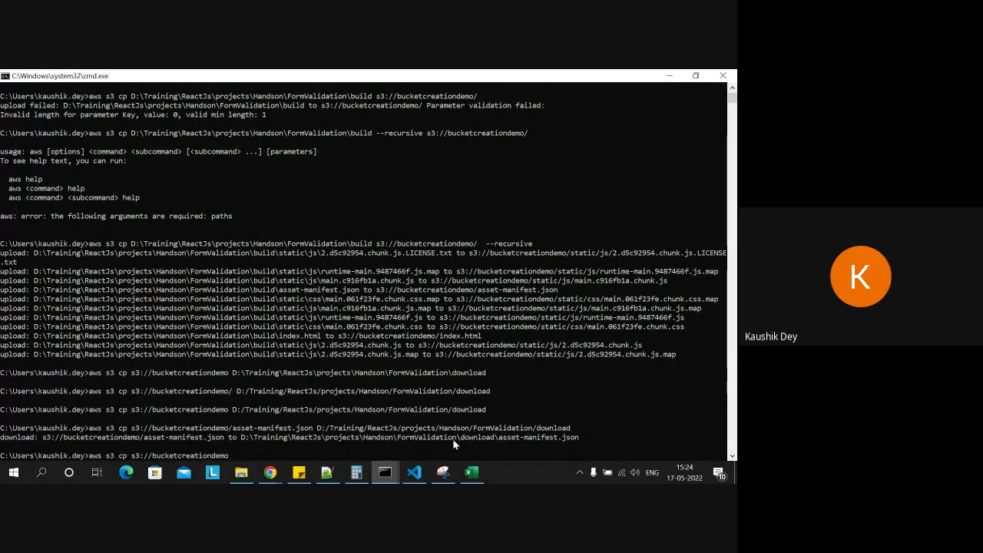
pyautogui.write('--recuriv')
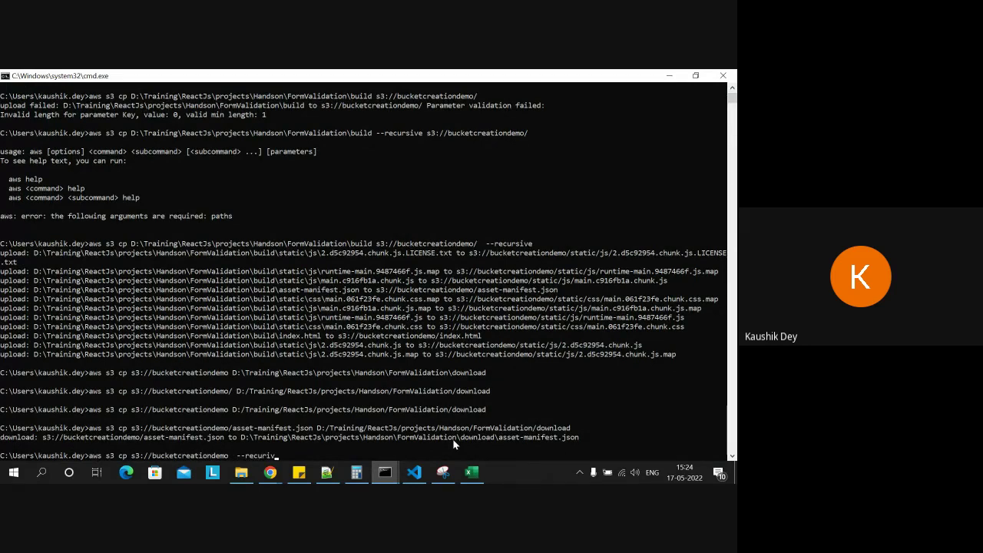
pyautogui.write('e')
pyautogui.press('Return')
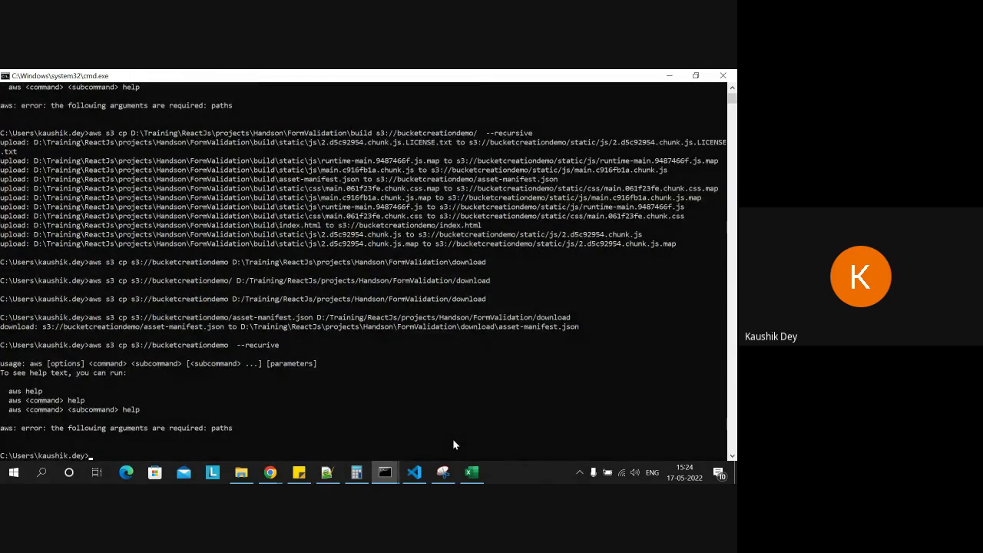
# Step: Recall the command, replace cp with ls, and try to run aws s3 ls s3://bucketcreationdemo --recurive
pyautogui.press('Up')
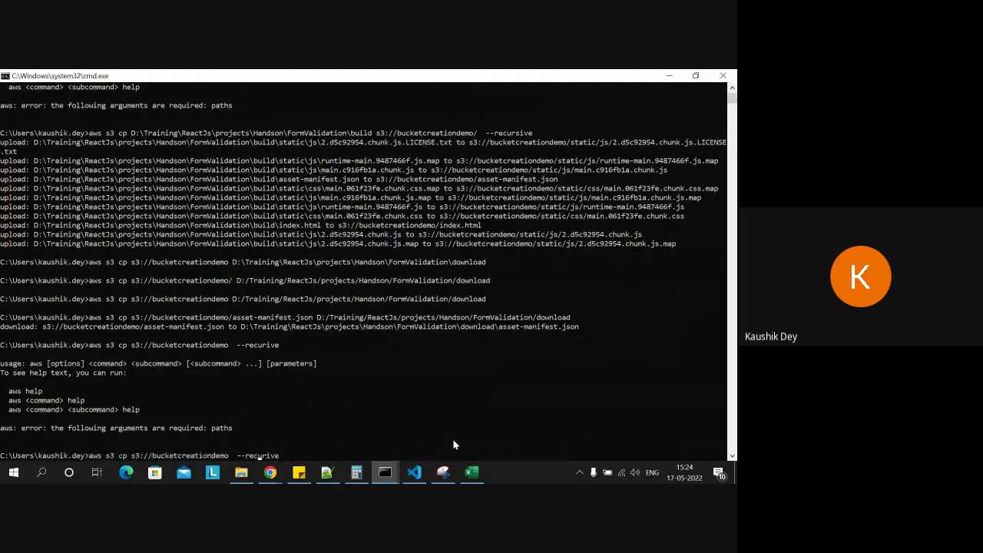
pyautogui.press('Left')
pyautogui.press('Left')
pyautogui.press('Left')
pyautogui.press('Left')
pyautogui.press('BackSpace')
pyautogui.press('BackSpace')
pyautogui.write('ls')
pyautogui.press('Right')
pyautogui.press('Right')
pyautogui.press('Right')
pyautogui.press('Right')
pyautogui.press('Right')
pyautogui.press('Right')
pyautogui.press('Right')
pyautogui.press('Right')
pyautogui.press('Right')
pyautogui.press('Right')
pyautogui.press('Right')
pyautogui.press('Right')
pyautogui.press('Right')
pyautogui.press('Return')
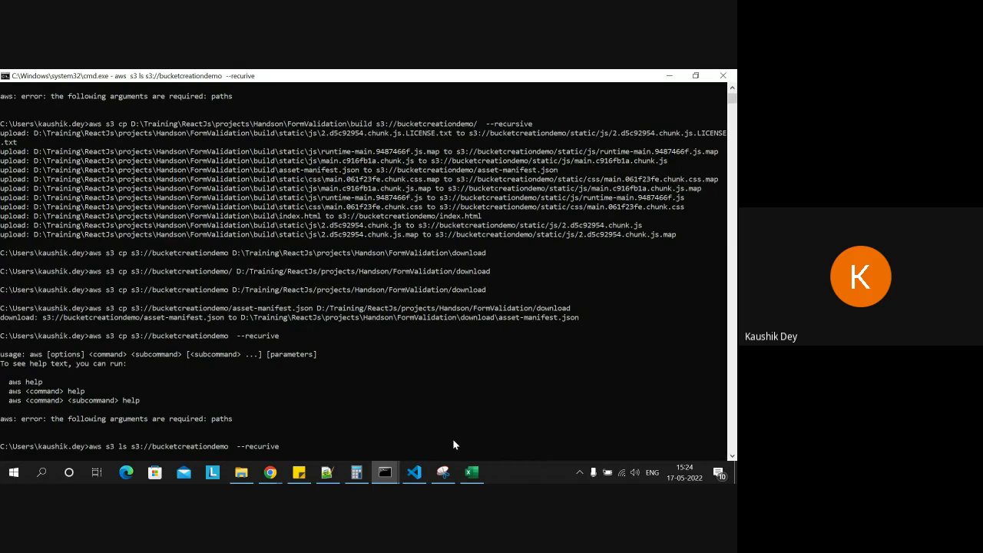
# Step: Recall the ls command, correct the option to --recursive, and list all objects in s3://bucketcreationdemo
pyautogui.press('Up')
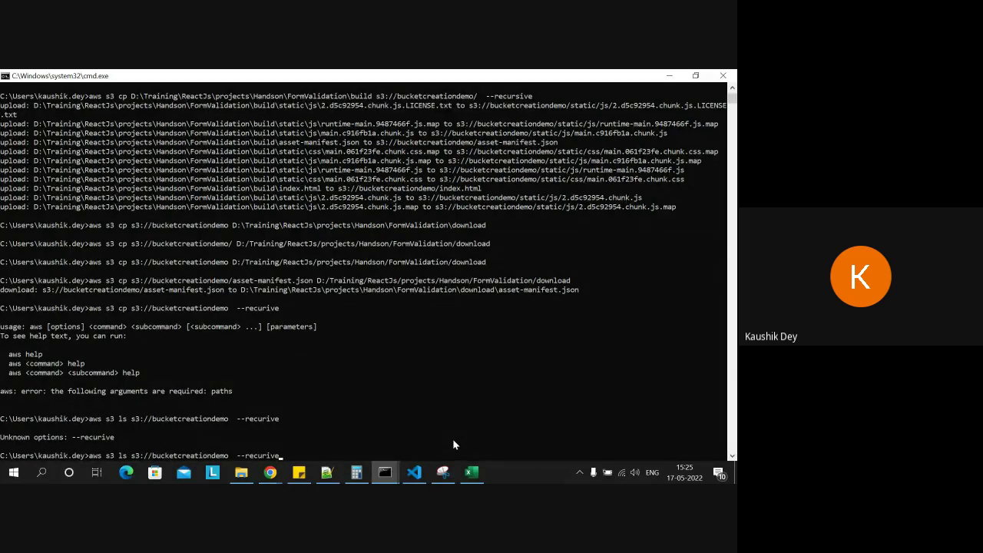
pyautogui.hotkey('ctrl', 'Left')
pyautogui.press('BackSpace')
pyautogui.press('End')
pyautogui.press('BackSpace')
pyautogui.press('BackSpace')
pyautogui.press('BackSpace')
pyautogui.write('sive')
pyautogui.press('Return')
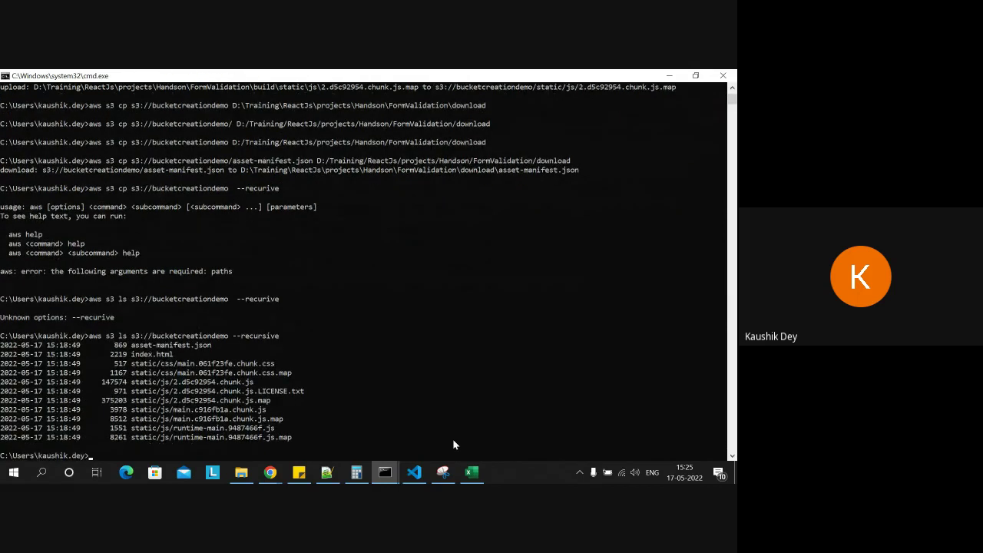
# Step: Recall and rerun aws s3 cp s3://bucketcreationdemo D:/Training/ReactJs/projects/Handson/FormValidation/download
pyautogui.press('Up')
pyautogui.press('Up')
pyautogui.press('Up')
pyautogui.press('Up')
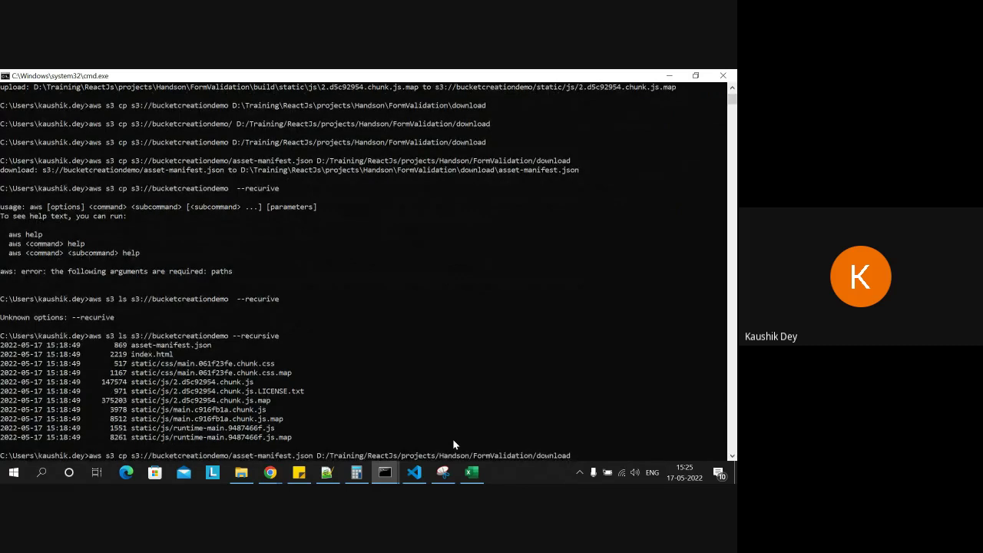
pyautogui.press('Up')
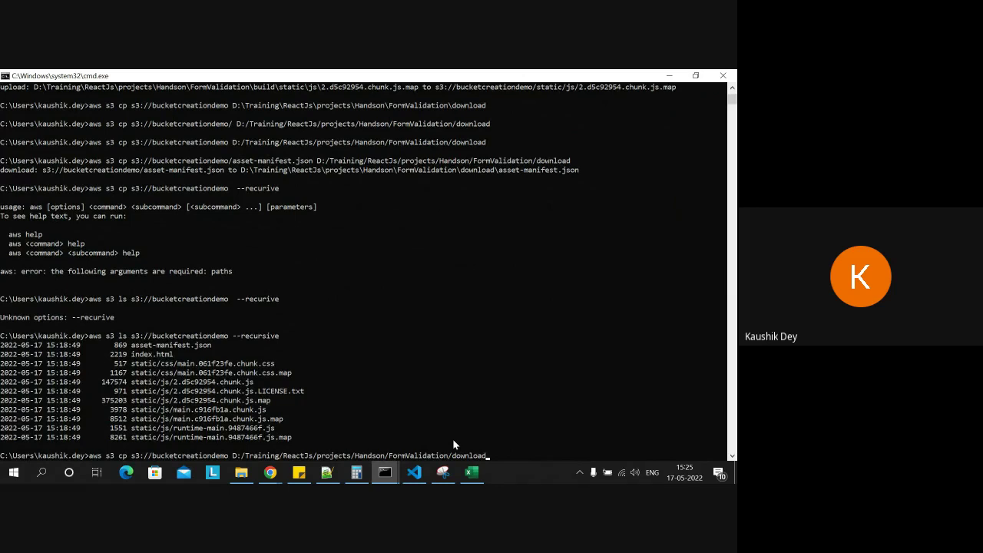
pyautogui.press('Return')
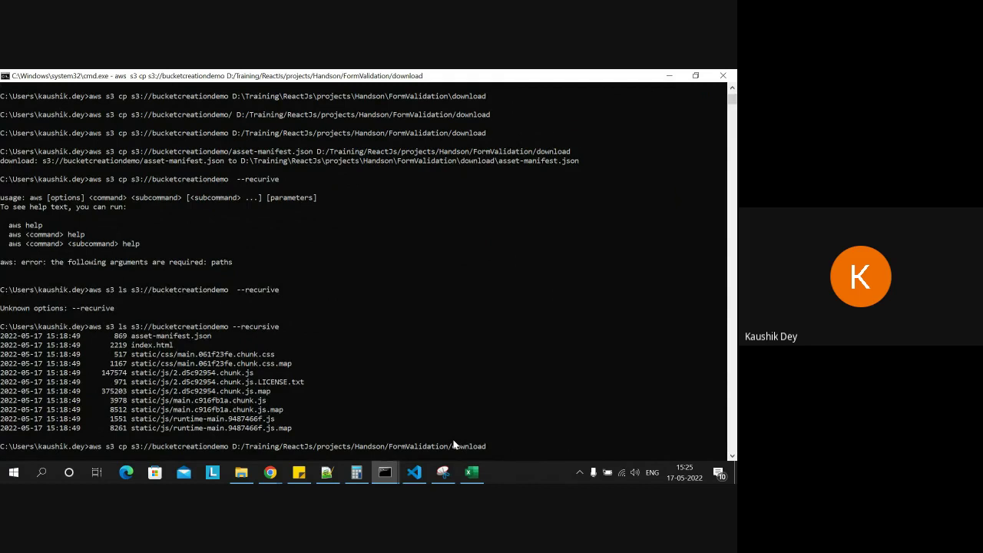
# Step: Recall the bucket download command, replace its local destination path with --recursive, and try to run it
pyautogui.press('Up')
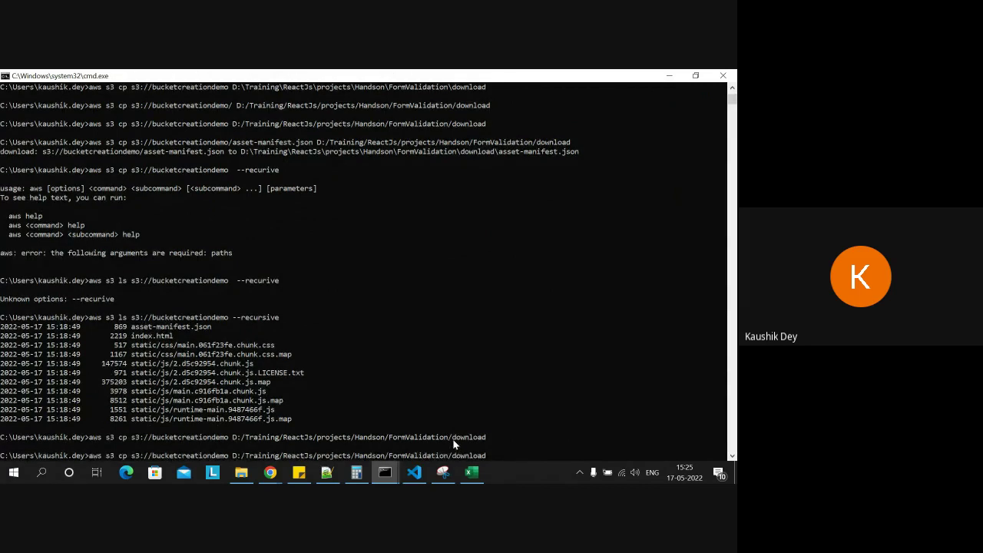
pyautogui.press('Up')
pyautogui.press('Up')
pyautogui.press('Up')
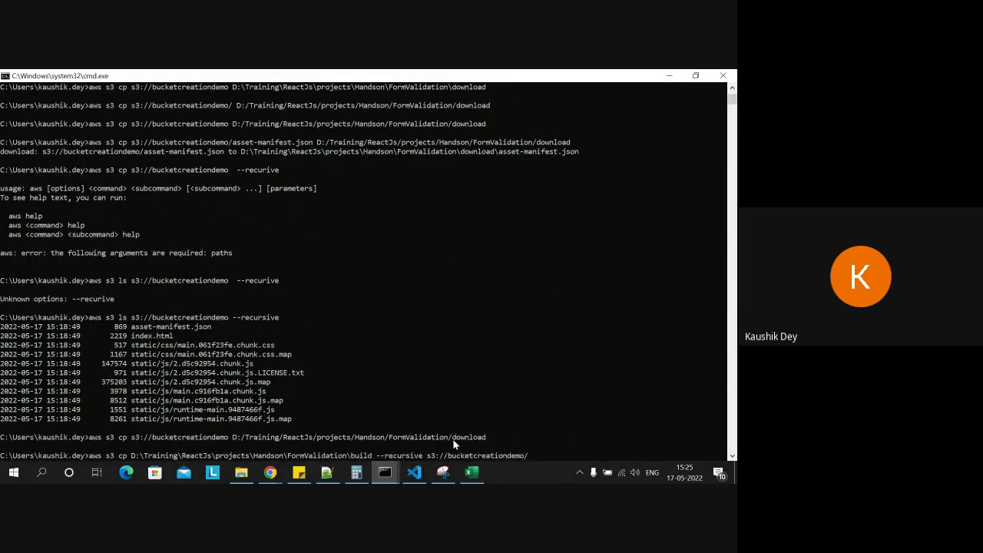
pyautogui.press('Down')
pyautogui.press('Down')
pyautogui.press('Down')
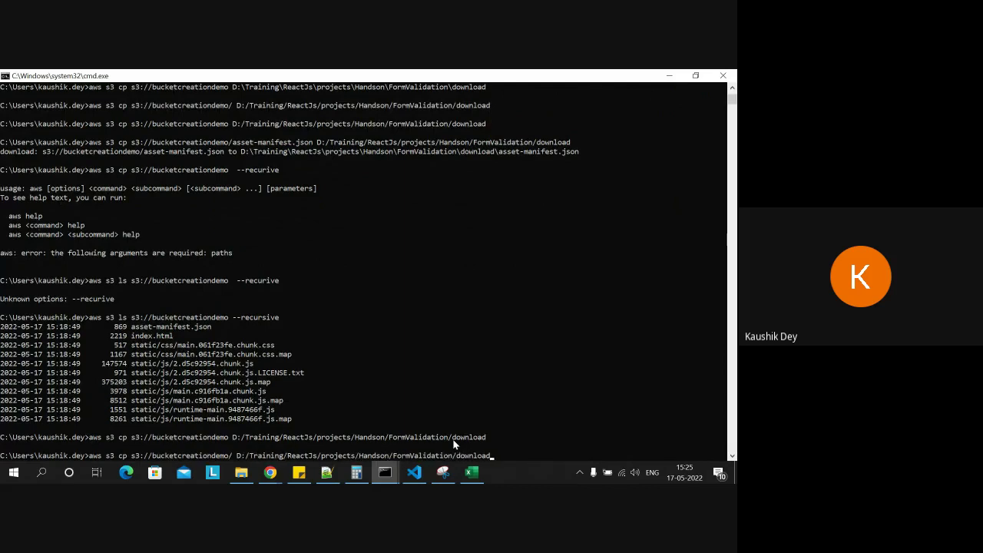
pyautogui.press('Up')
pyautogui.press('BackSpace')
pyautogui.press('BackSpace')
pyautogui.press('BackSpace')
pyautogui.press('BackSpace')
pyautogui.press('BackSpace')
pyautogui.press('BackSpace')
pyautogui.press('BackSpace')
pyautogui.press('BackSpace')
pyautogui.press('BackSpace')
pyautogui.press('BackSpace')
pyautogui.press('BackSpace')
pyautogui.press('BackSpace')
pyautogui.press('BackSpace')
pyautogui.press('BackSpace')
pyautogui.press('BackSpace')
pyautogui.press('BackSpace')
pyautogui.press('BackSpace')
pyautogui.press('BackSpace')
pyautogui.press('BackSpace')
pyautogui.press('BackSpace')
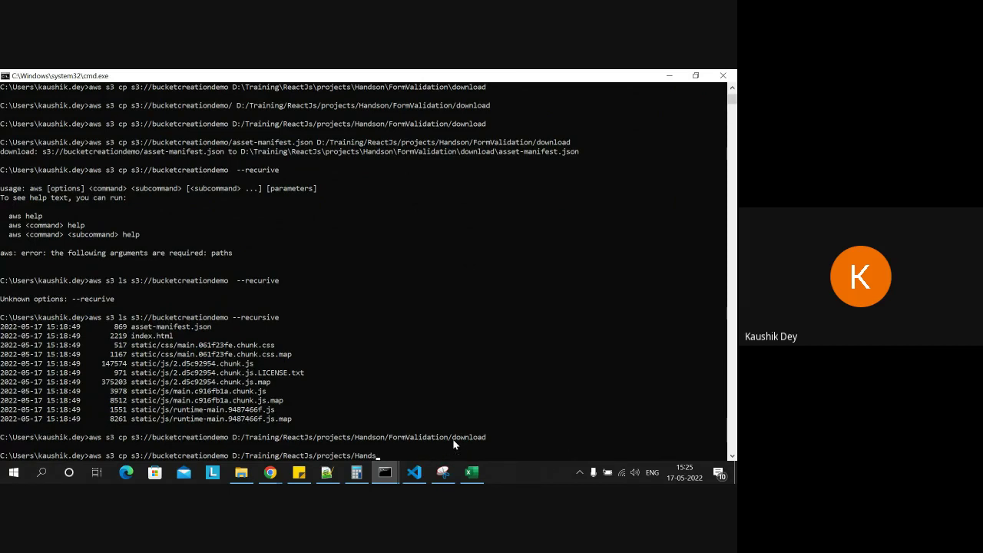
pyautogui.press('BackSpace')
pyautogui.press('BackSpace')
pyautogui.press('BackSpace')
pyautogui.press('BackSpace')
pyautogui.press('BackSpace')
pyautogui.press('BackSpace')
pyautogui.press('BackSpace')
pyautogui.press('BackSpace')
pyautogui.press('BackSpace')
pyautogui.press('BackSpace')
pyautogui.press('BackSpace')
pyautogui.press('BackSpace')
pyautogui.press('BackSpace')
pyautogui.press('BackSpace')
pyautogui.press('BackSpace')
pyautogui.press('BackSpace')
pyautogui.press('BackSpace')
pyautogui.press('BackSpace')
pyautogui.press('BackSpace')
pyautogui.press('BackSpace')
pyautogui.press('BackSpace')
pyautogui.press('BackSpace')
pyautogui.press('BackSpace')
pyautogui.press('BackSpace')
pyautogui.press('BackSpace')
pyautogui.press('BackSpace')
pyautogui.press('BackSpace')
pyautogui.press('BackSpace')
pyautogui.press('BackSpace')
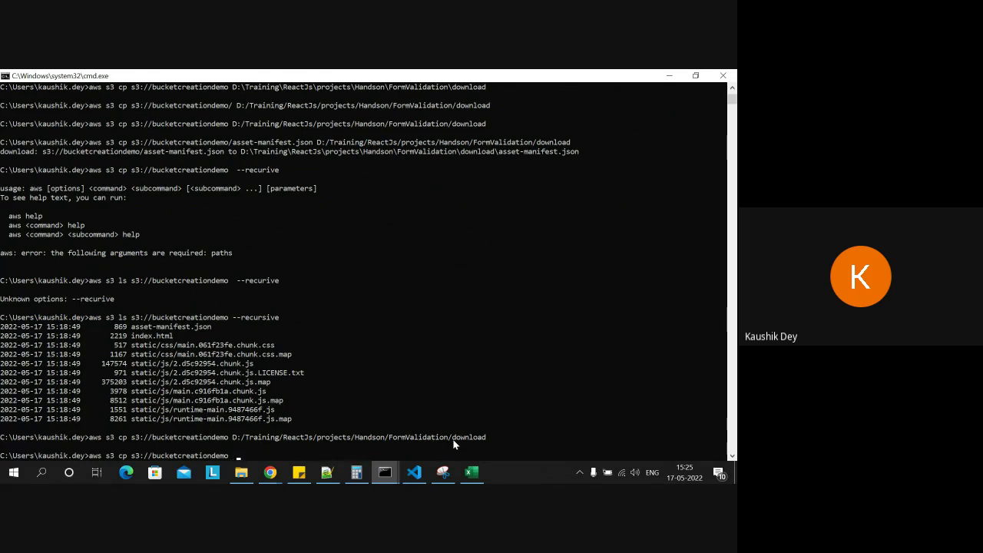
pyautogui.write('--recursive')
pyautogui.press('Return')
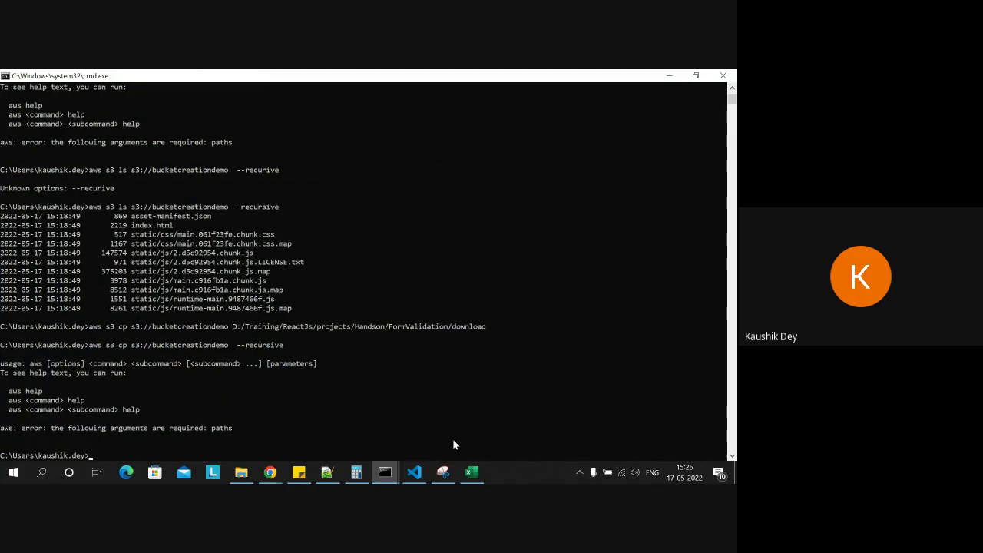
# Step: Recall the bucket download command, append / to s3://bucketcreationdemo, and run it with D:/Training/ReactJs/projects/Handson/FormValidation/download as the destination
pyautogui.press('Up')
pyautogui.press('Up')
pyautogui.press('Down')
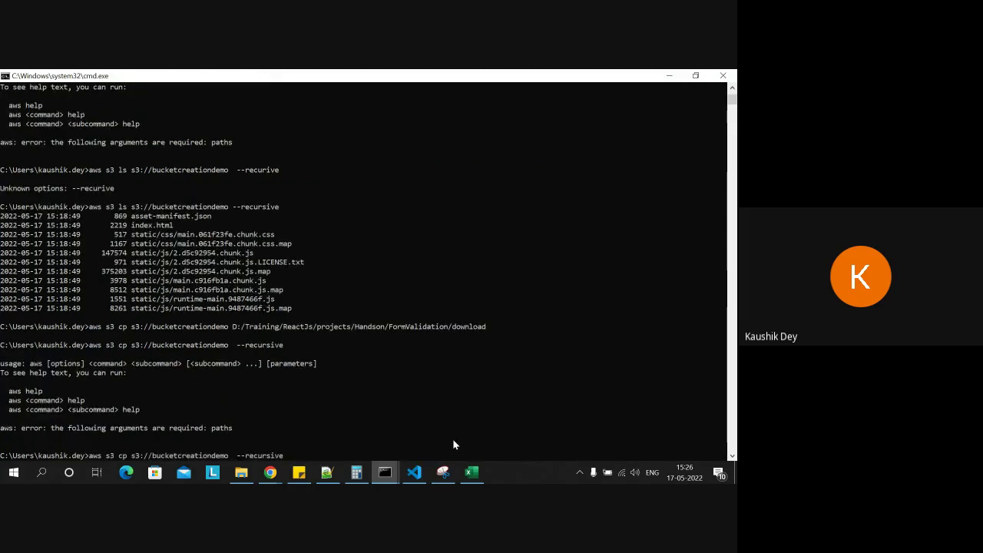
pyautogui.press('Up')
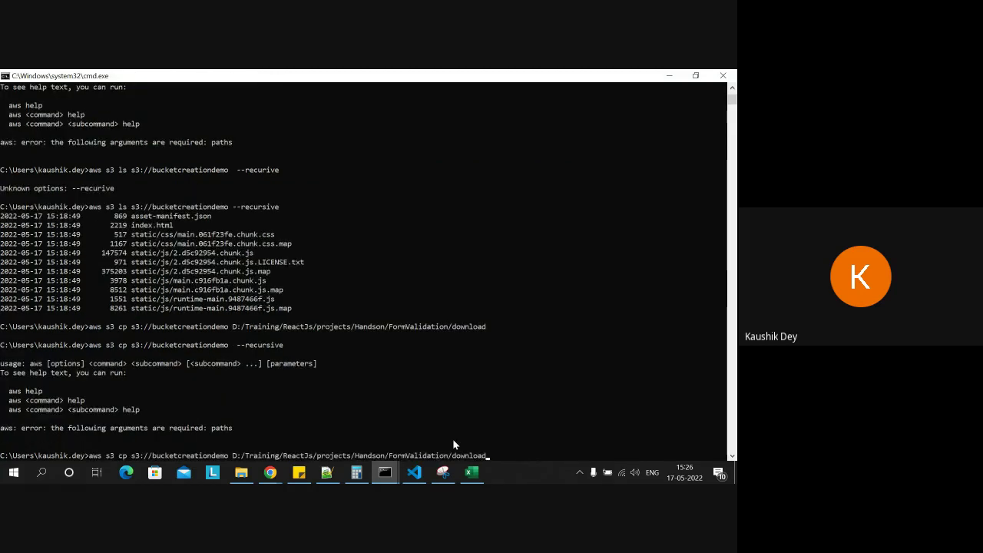
pyautogui.press('Down')
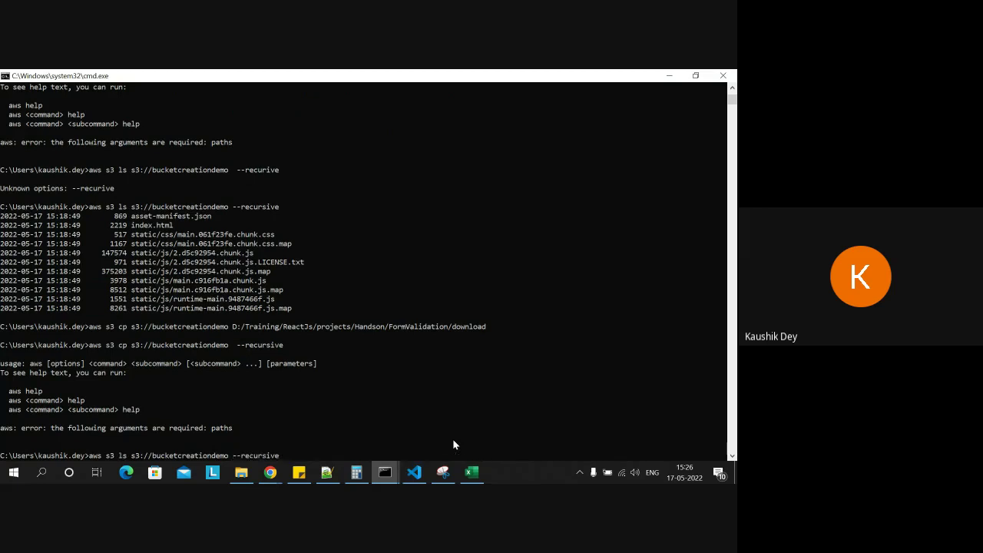
pyautogui.press('Up')
pyautogui.press('Down')
pyautogui.press('Up')
pyautogui.press('Down')
pyautogui.press('Up')
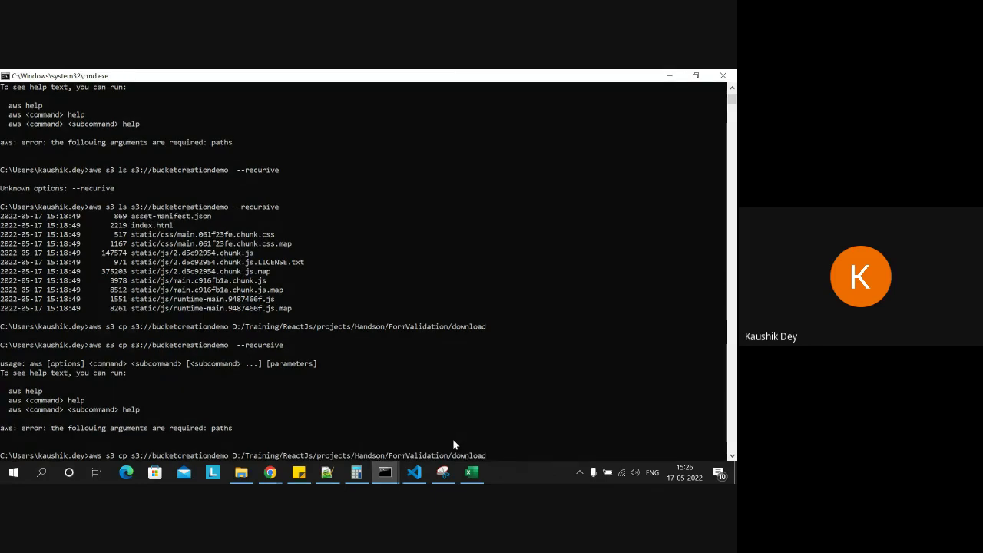
pyautogui.write('/')
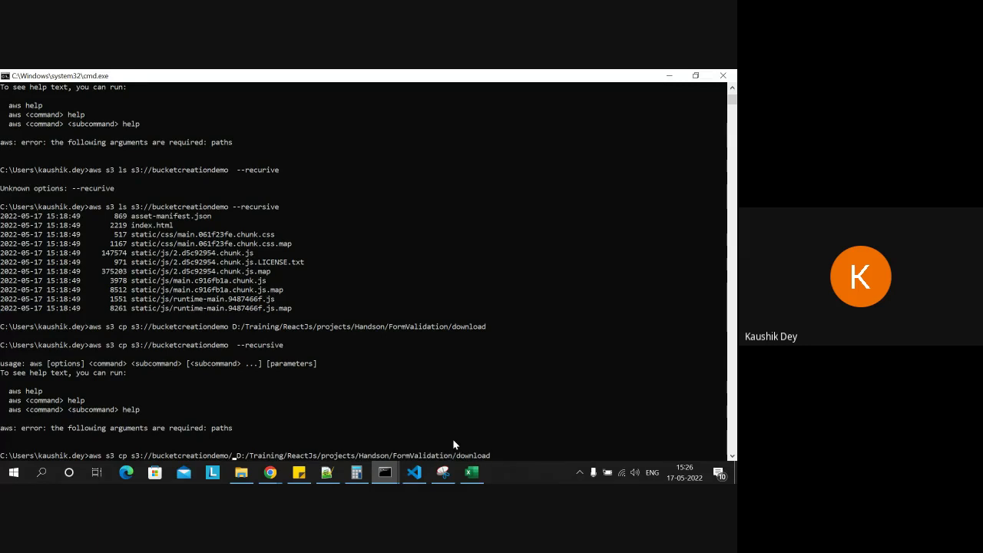
pyautogui.press('Right')
pyautogui.press('Right')
pyautogui.press('Right')
pyautogui.press('Right')
pyautogui.press('Right')
pyautogui.press('Right')
pyautogui.press('Right')
pyautogui.press('Right')
pyautogui.press('Right')
pyautogui.press('Right')
pyautogui.press('Right')
pyautogui.press('Right')
pyautogui.press('Right')
pyautogui.press('Right')
pyautogui.press('Right')
pyautogui.press('Right')
pyautogui.press('Right')
pyautogui.press('Right')
pyautogui.press('Right')
pyautogui.press('Right')
pyautogui.press('Return')
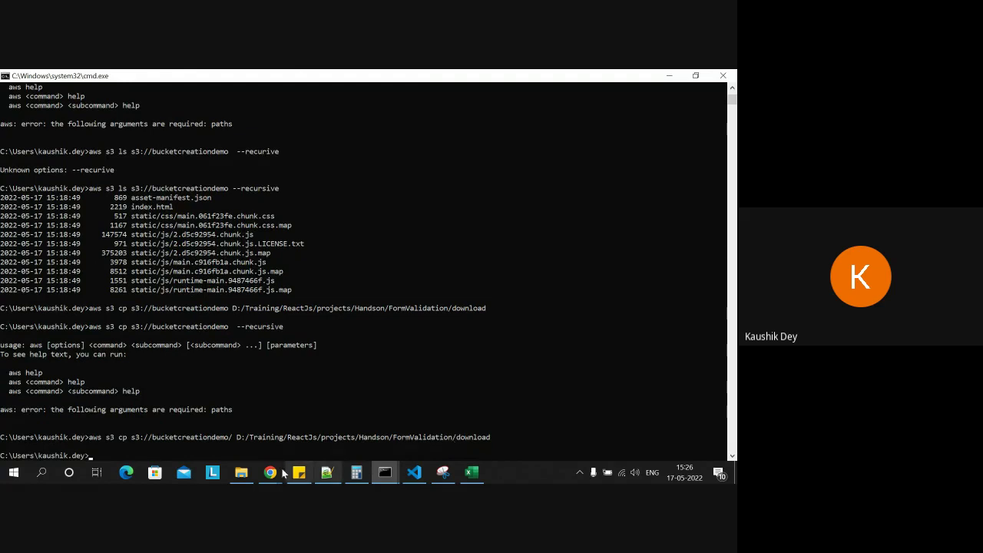
# Step: Recall the download command for s3://bucketcreationdemo/, append --recursive after the destination path, and run it
pyautogui.click(241, 473)
pyautogui.click(241, 472)
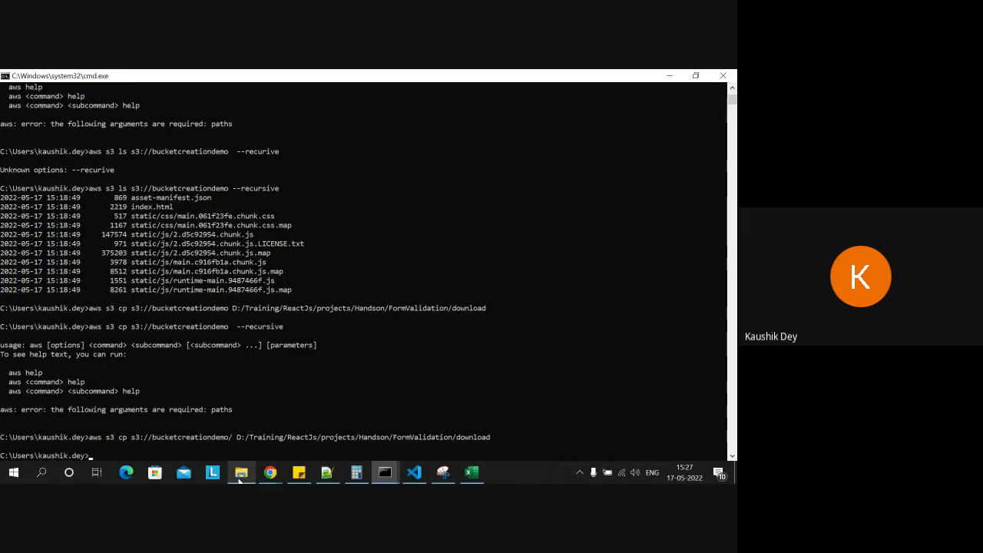
pyautogui.press('Up')
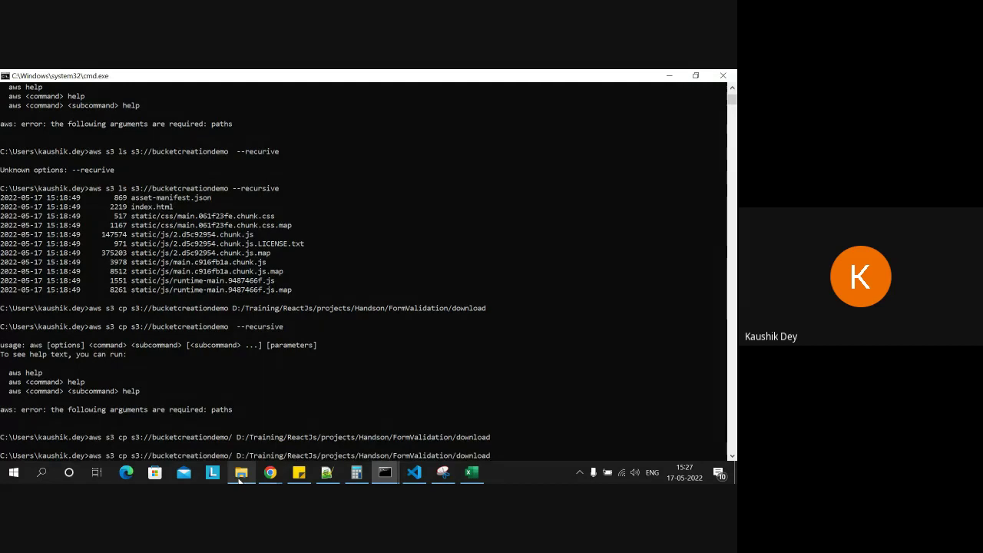
pyautogui.write('--recursive')
pyautogui.press('Return')
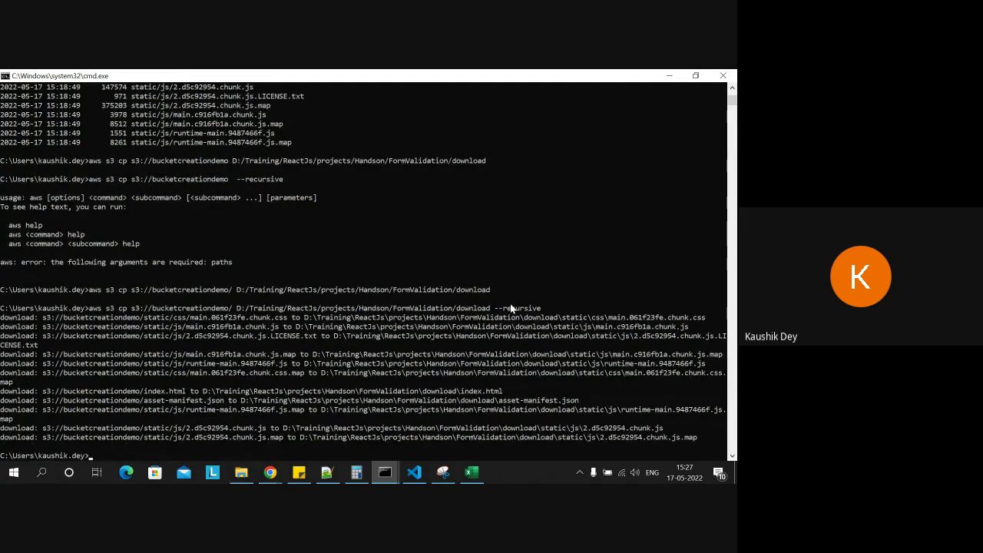
# Step: Switch to File Explorer to inspect the contents of the FormValidation download folder, and return to the Command Prompt
pyautogui.click(239, 474)
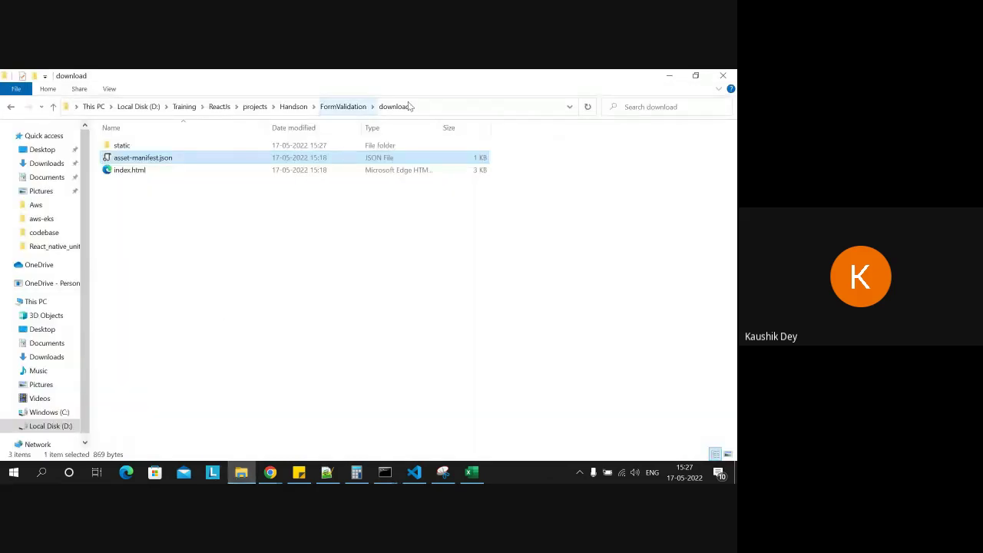
pyautogui.click(53, 109)
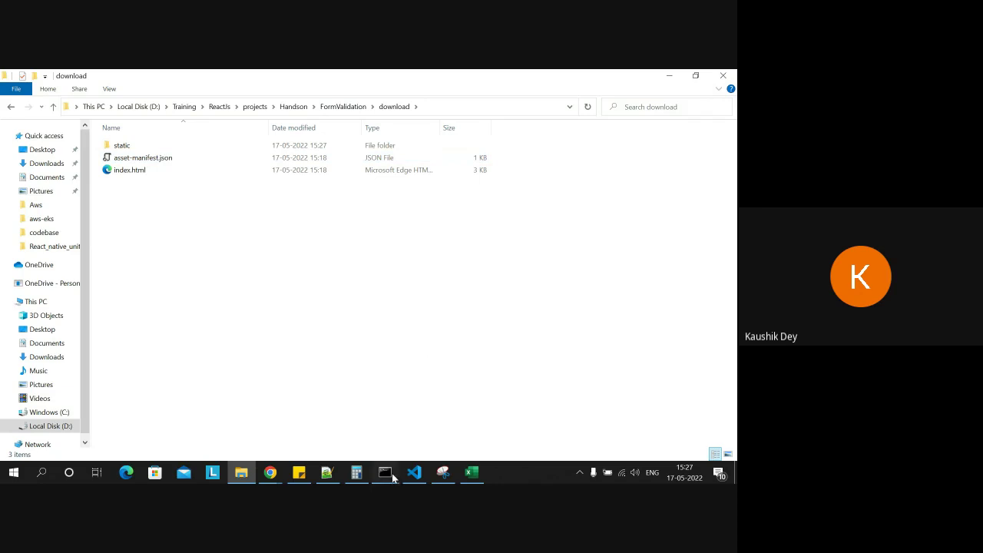
pyautogui.moveTo(393, 477)
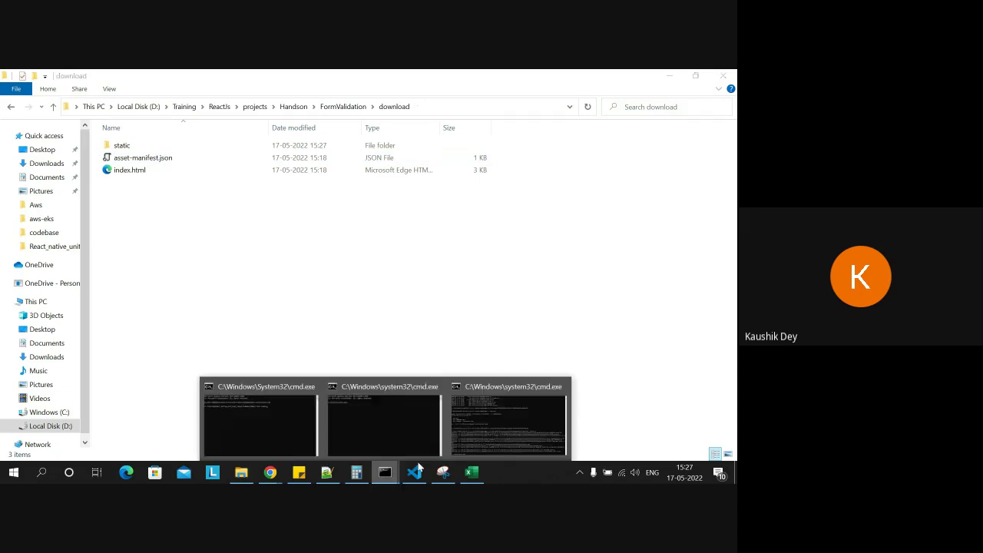
pyautogui.click(490, 438)
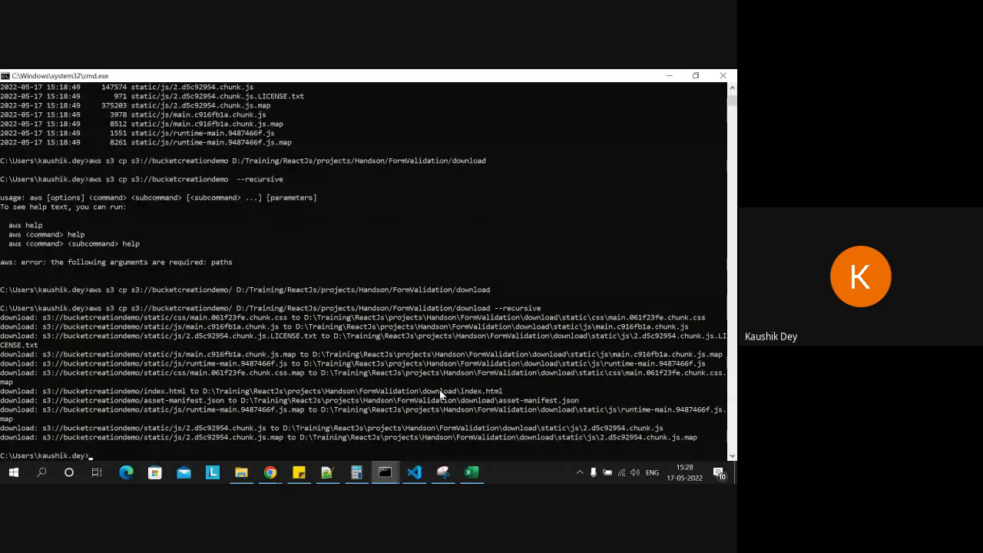
# Step: Switch to the S3 console in Chrome and go back from bucketcreationdemo to view the bucket list
pyautogui.click(270, 472)
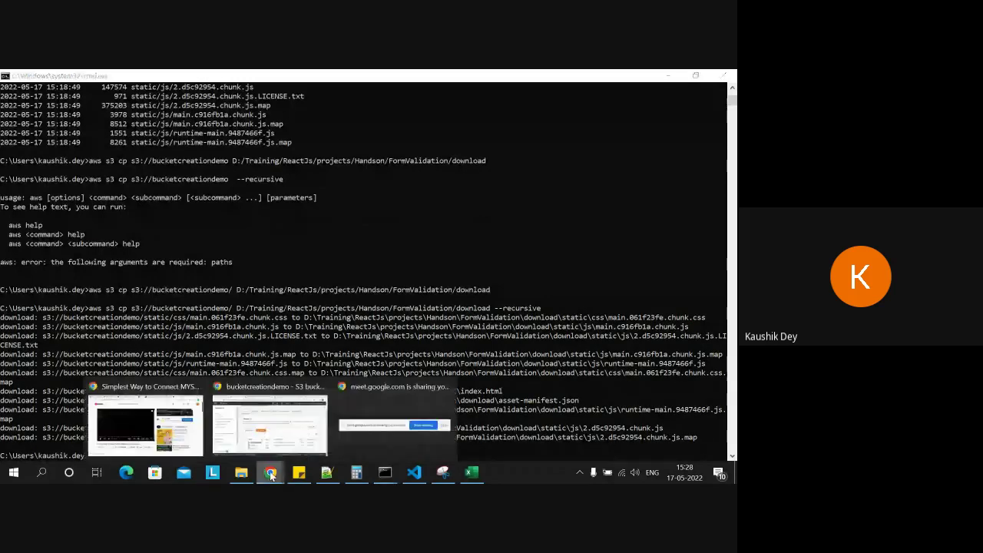
pyautogui.click(268, 422)
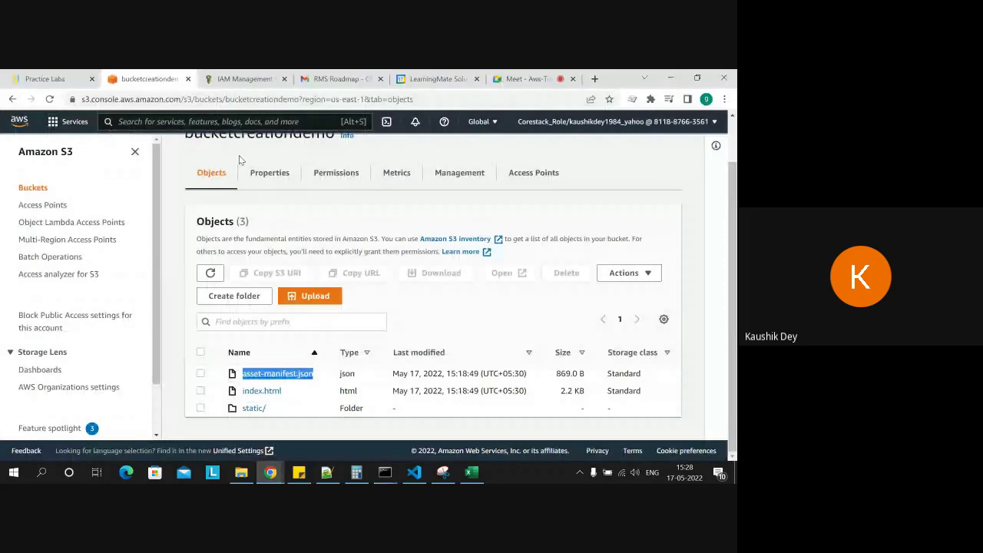
pyautogui.click(13, 99)
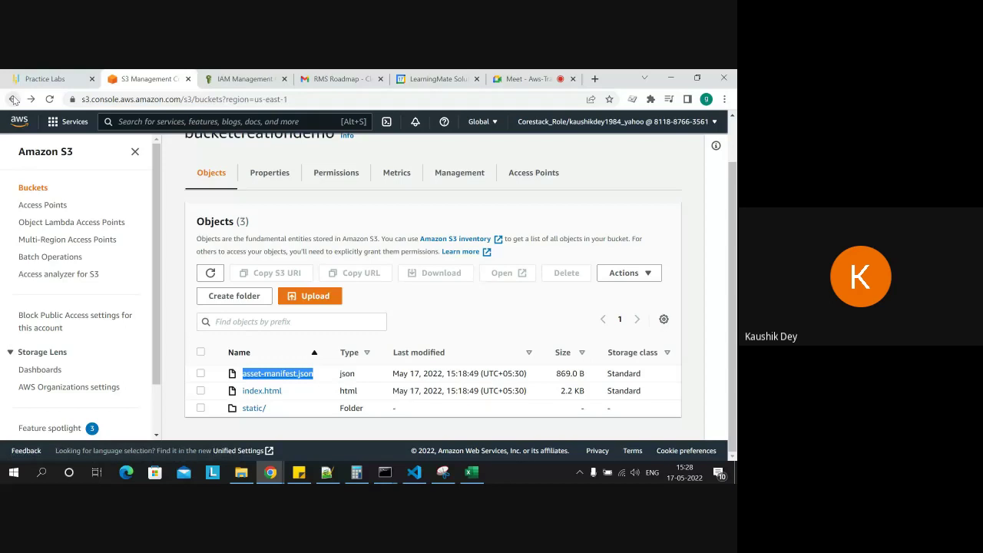
pyautogui.click(414, 471)
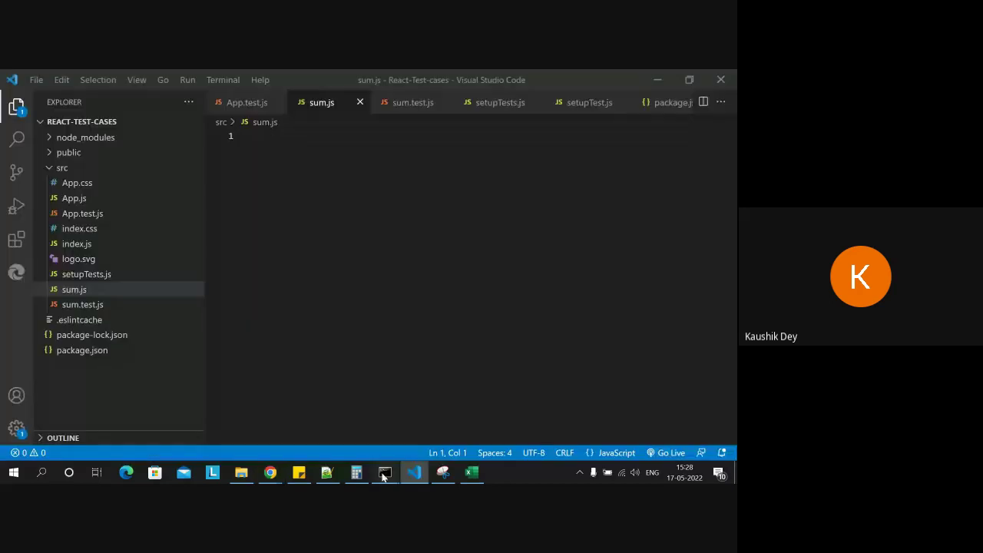
pyautogui.click(384, 474)
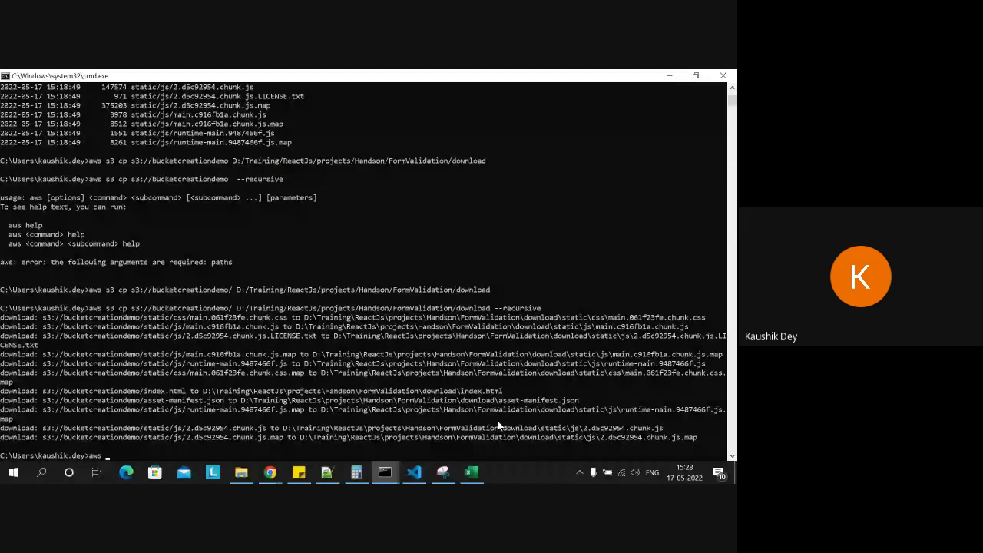
pyautogui.click(270, 471)
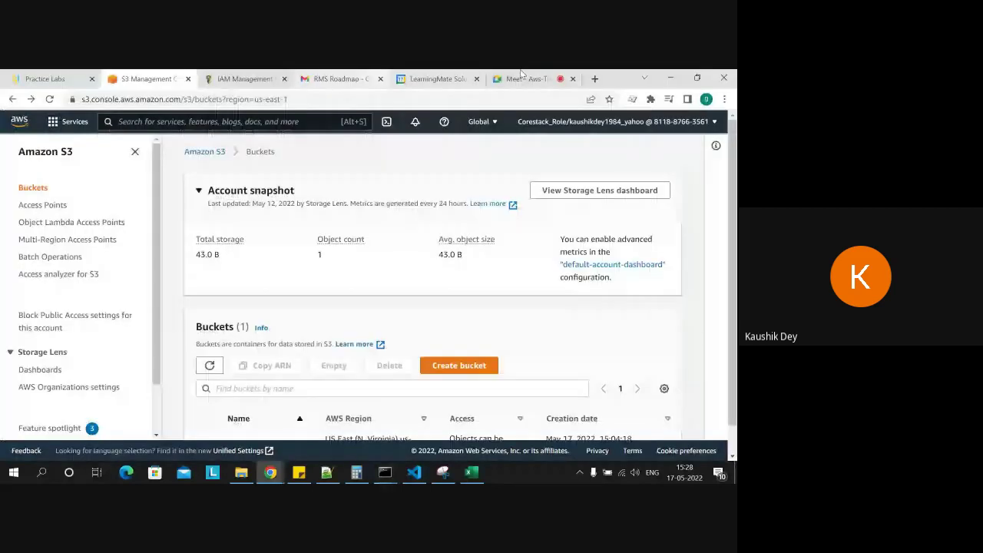
# Step: Return to the Command Prompt and try to create a bucket with aws s3 mb s3://newbucket
pyautogui.hotkey('alt', 'Tab')
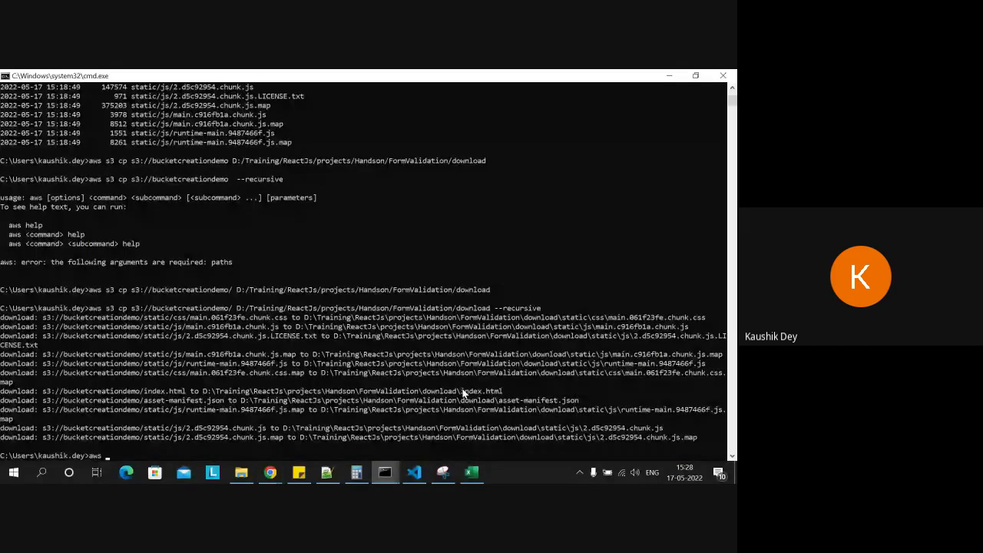
pyautogui.write('aws s3 mb s3')
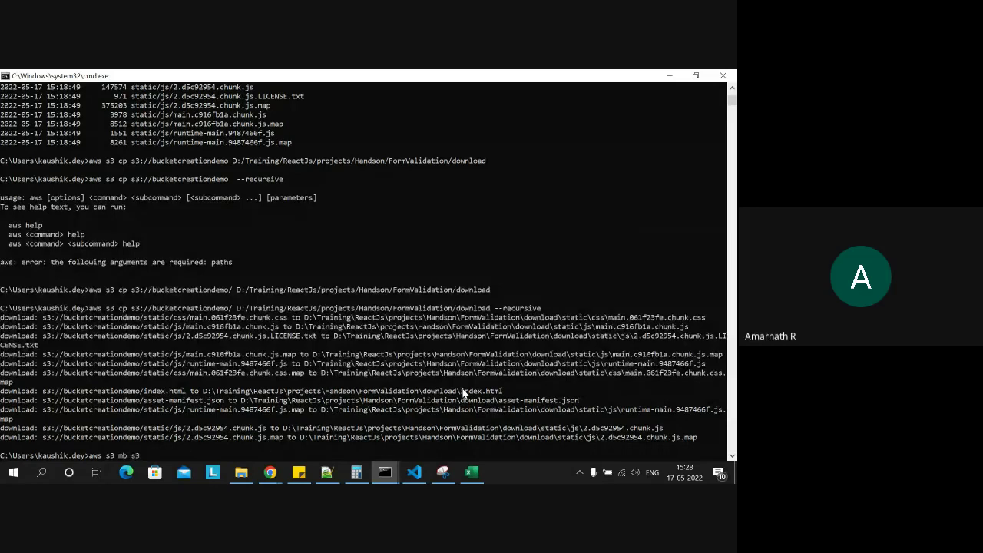
pyautogui.write('://newb')
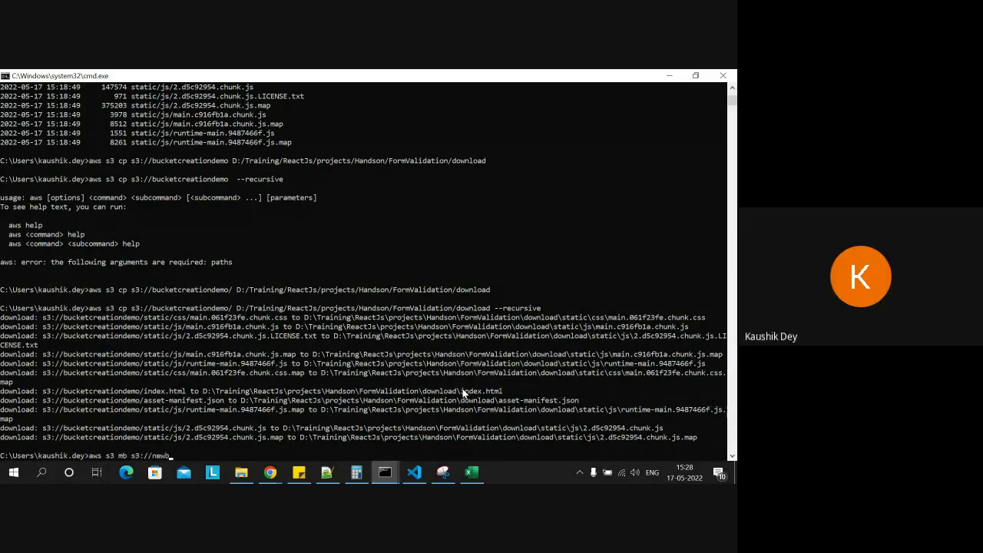
pyautogui.write('ucket')
pyautogui.press('Return')
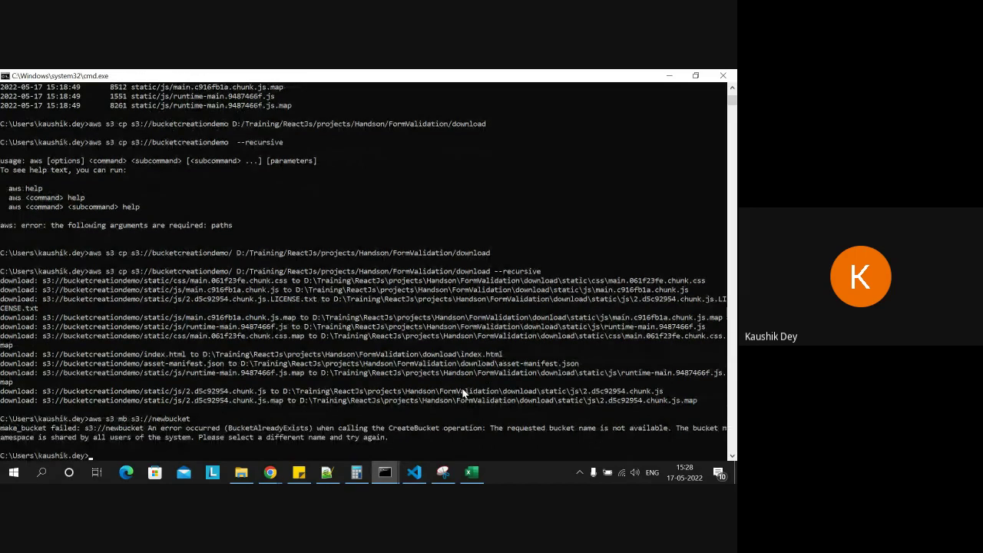
# Step: Recall the make-bucket command, change the bucket name to newbucketrr, and run aws s3 mb s3://newbucketrr
pyautogui.press('Up')
pyautogui.write('rr')
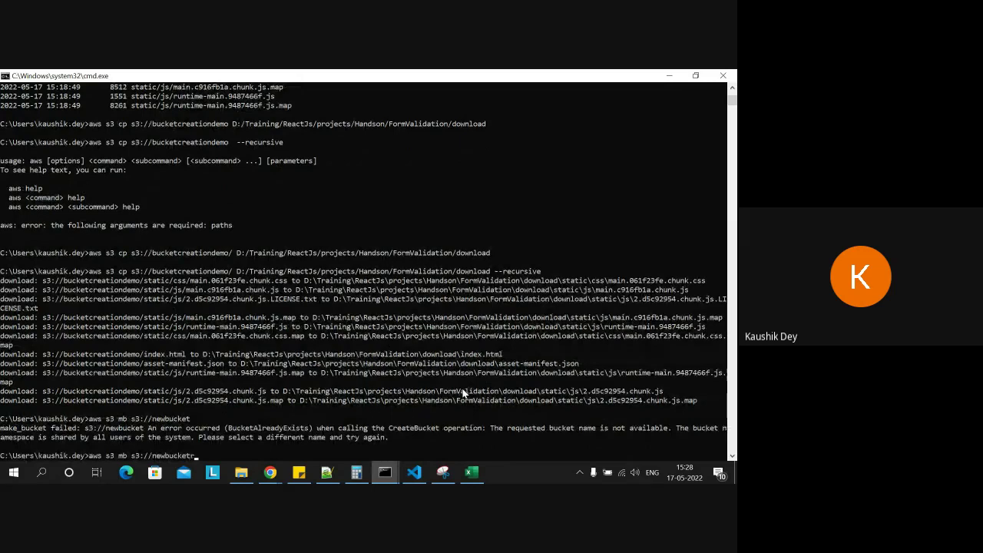
pyautogui.press('Return')
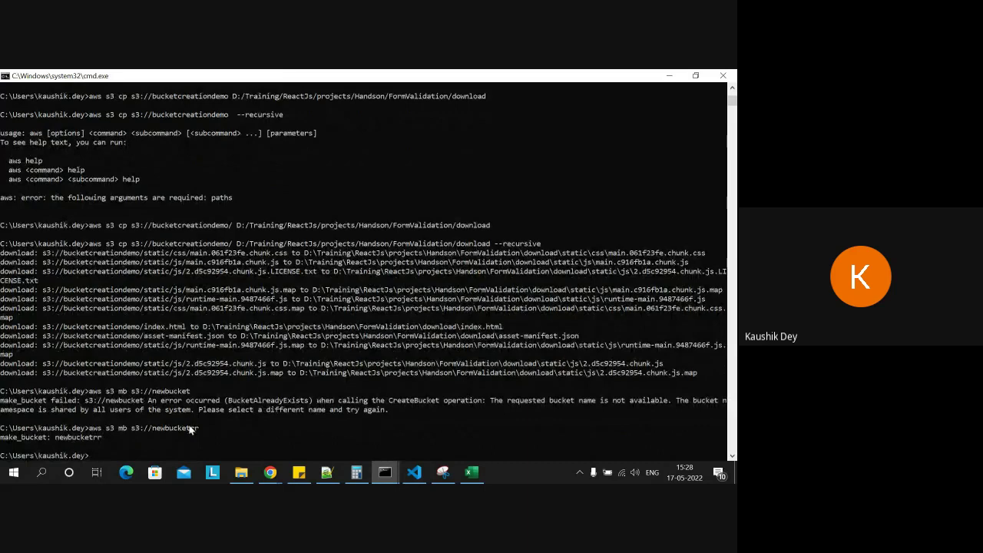
# Step: Switch to the S3 console in Chrome, refresh the bucket list, and dismiss the presenting notification to check for the new bucket
pyautogui.moveTo(270, 472)
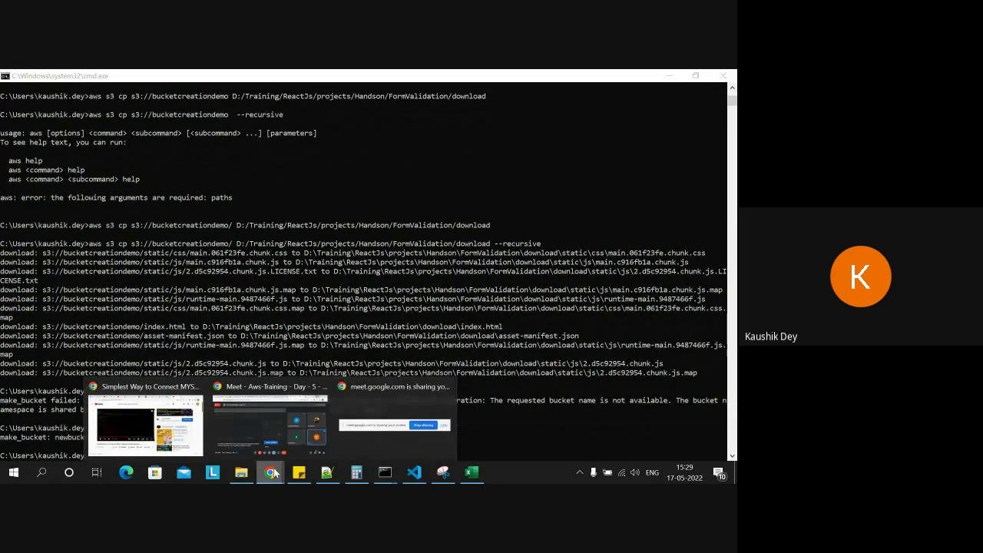
pyautogui.click(218, 434)
pyautogui.click(150, 79)
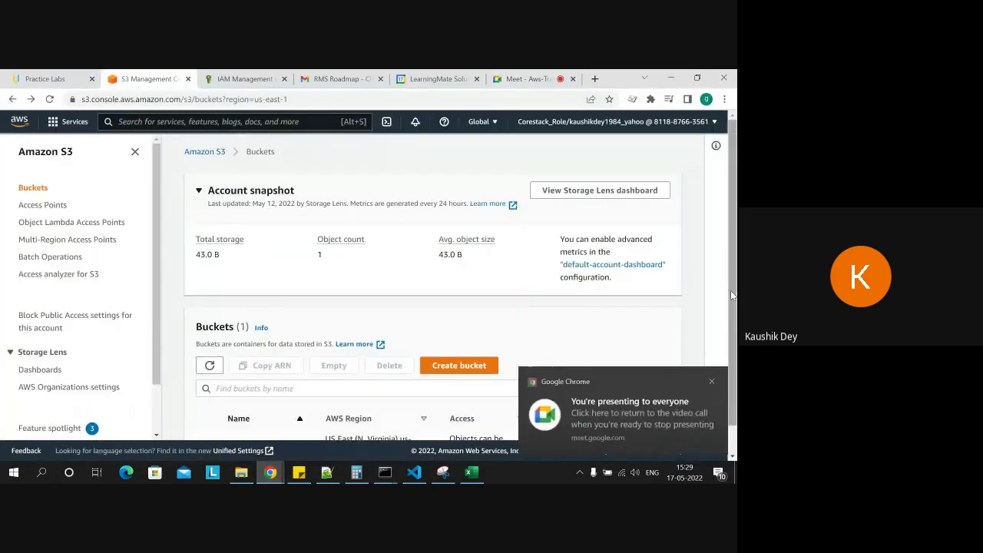
pyautogui.scroll(-1, 730, 291)
pyautogui.click(215, 340)
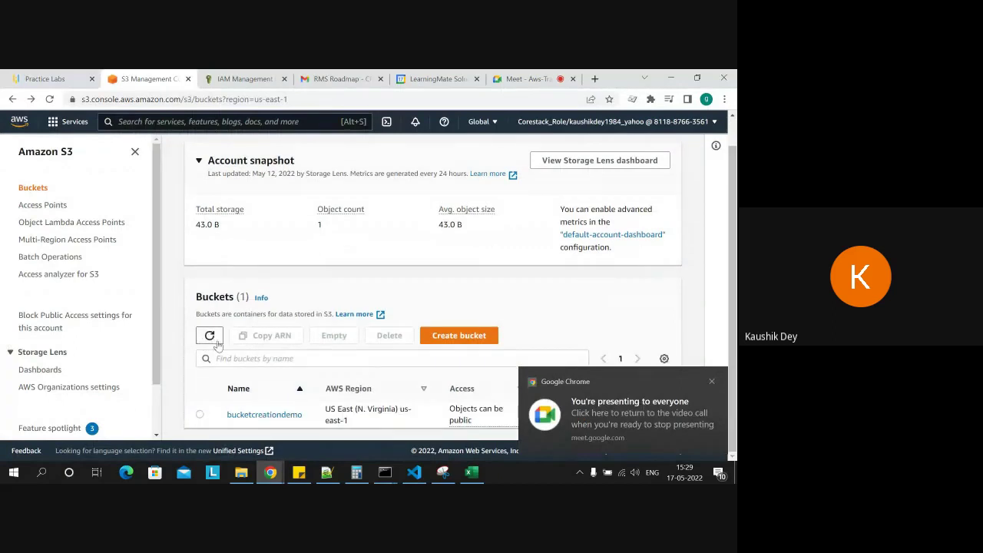
pyautogui.click(712, 383)
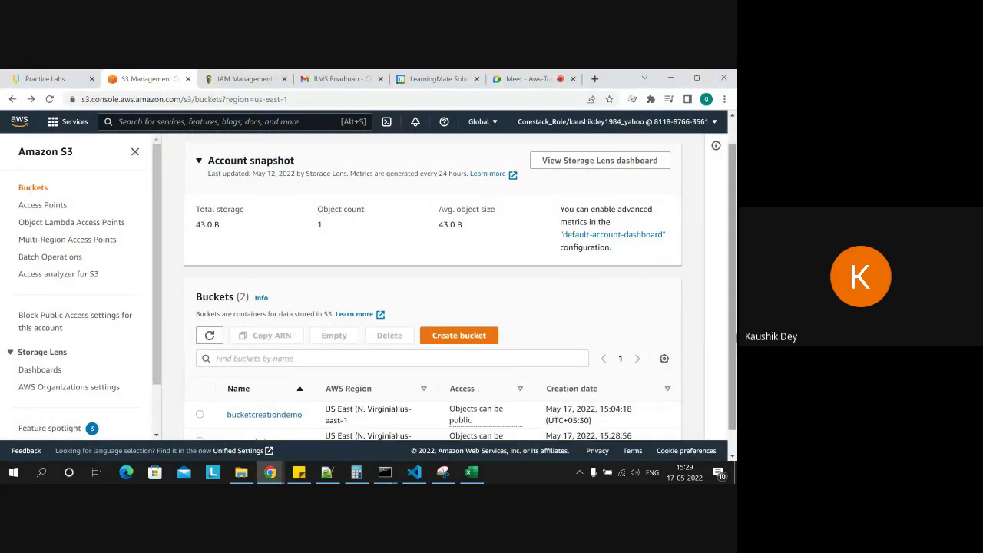
pyautogui.scroll(-1, 733, 436)
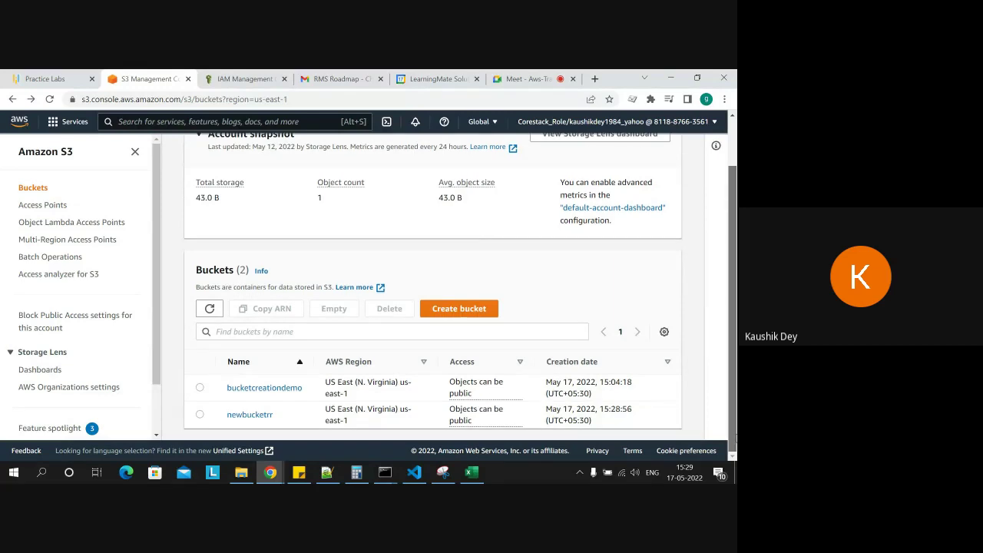
# Step: Open bucketcreationdemo to view its objects, and return to the bucket list
pyautogui.click(281, 388)
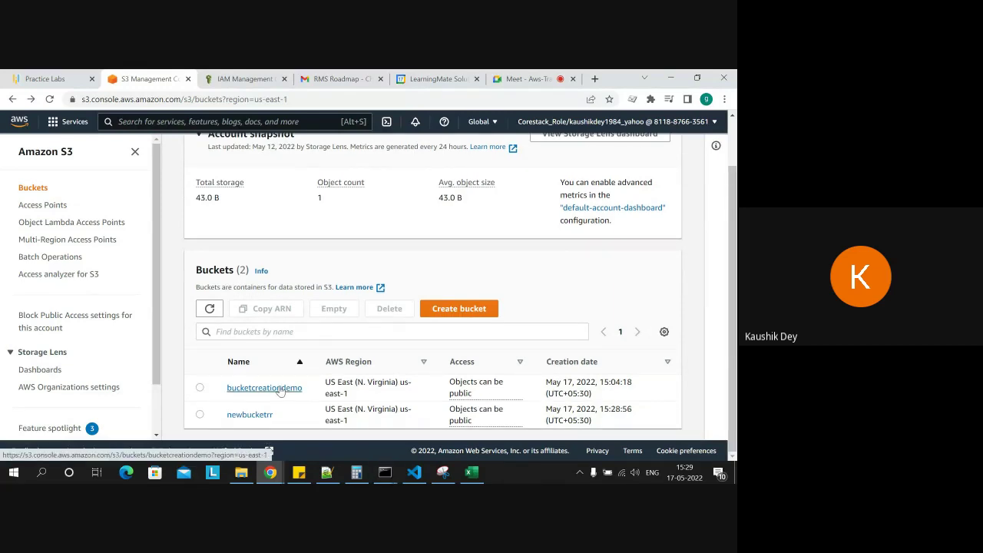
pyautogui.scroll(-1, 277, 384)
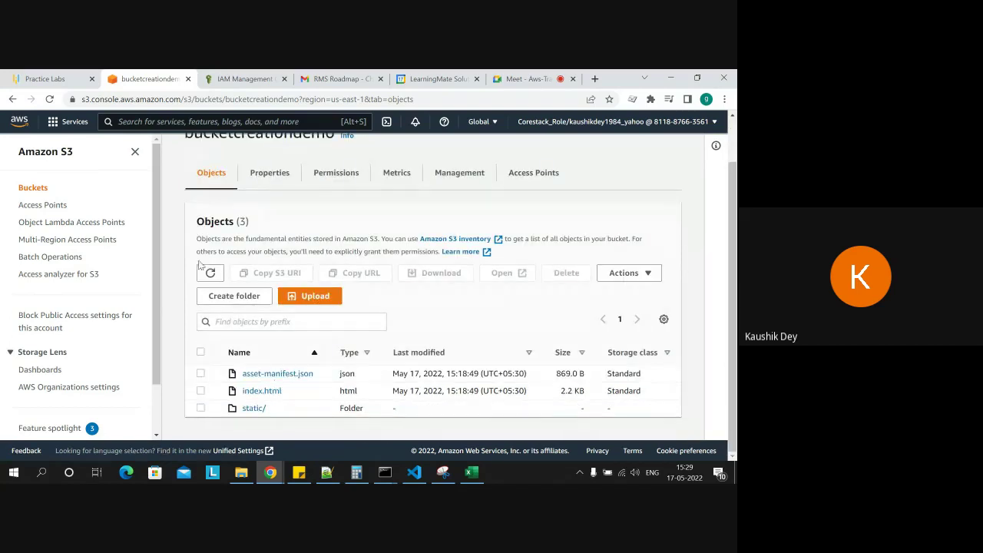
pyautogui.click(13, 100)
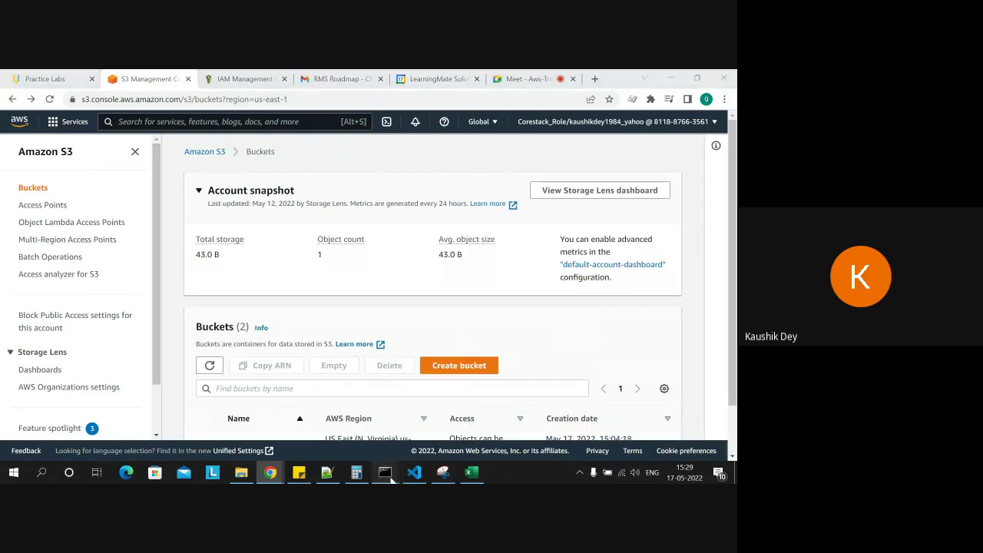
# Step: Return to the Command Prompt, recall the make-bucket command, and rewrite it as aws s3 cp s3://bucketcreationdemo/ without running it
pyautogui.moveTo(388, 474)
pyautogui.click(481, 427)
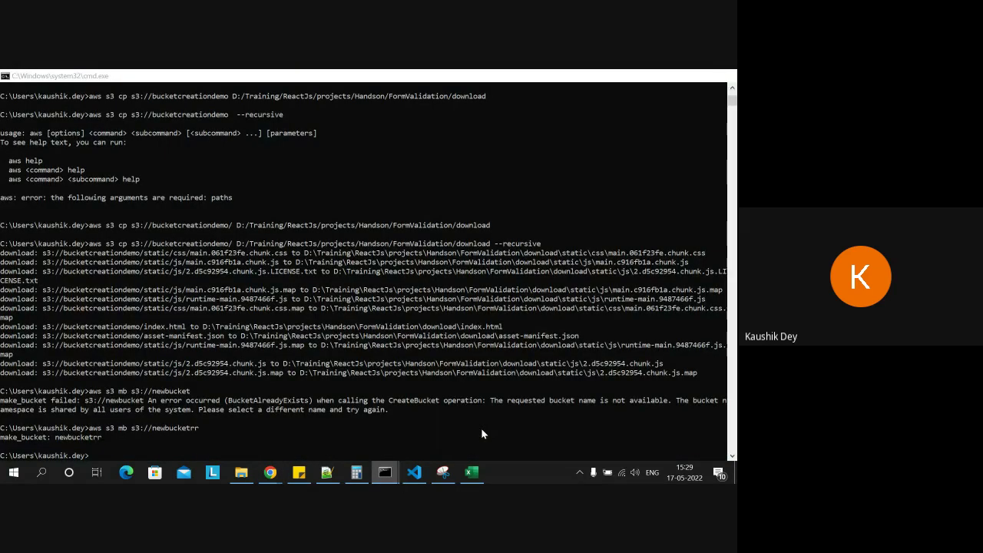
pyautogui.press('Up')
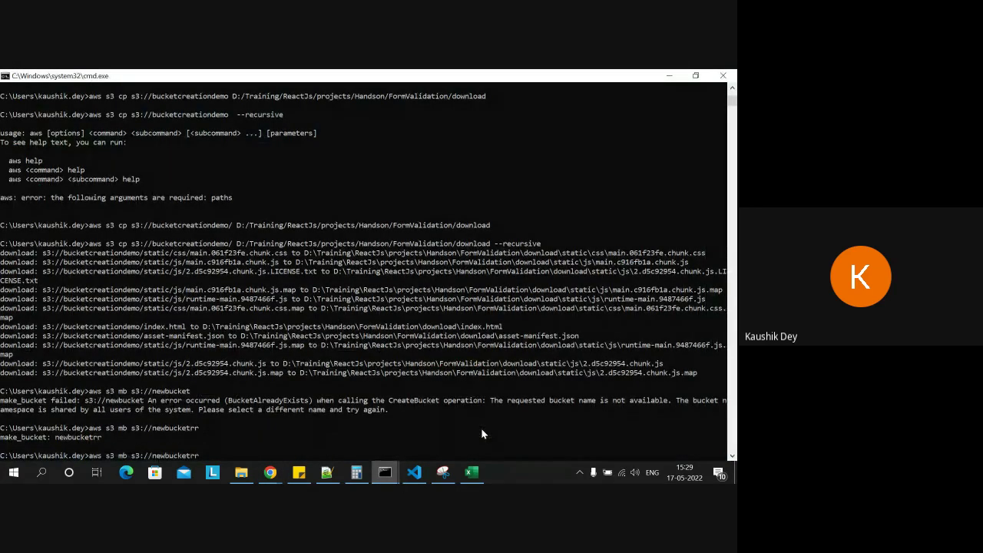
pyautogui.press('BackSpace')
pyautogui.press('BackSpace')
pyautogui.press('BackSpace')
pyautogui.press('BackSpace')
pyautogui.press('BackSpace')
pyautogui.press('BackSpace')
pyautogui.press('BackSpace')
pyautogui.press('BackSpace')
pyautogui.press('BackSpace')
pyautogui.press('BackSpace')
pyautogui.press('BackSpace')
pyautogui.press('BackSpace')
pyautogui.press('BackSpace')
pyautogui.press('BackSpace')
pyautogui.press('BackSpace')
pyautogui.press('BackSpace')
pyautogui.press('BackSpace')
pyautogui.press('BackSpace')
pyautogui.press('BackSpace')
pyautogui.write('cp s3')
pyautogui.write('//bucketcreationdemo/')
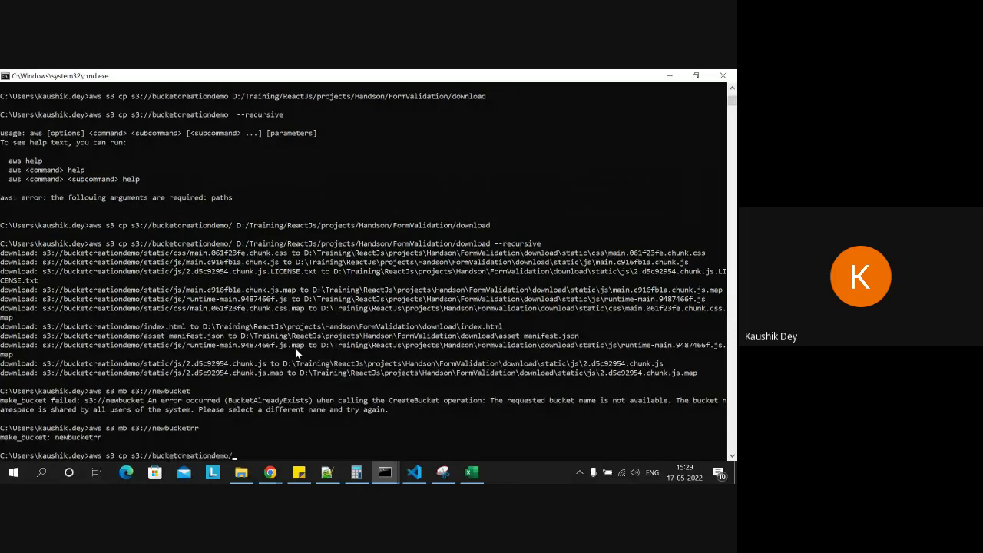
# Step: Open bucketcreationdemo in the S3 console to look up an object name, and return to the Command Prompt
pyautogui.click(241, 473)
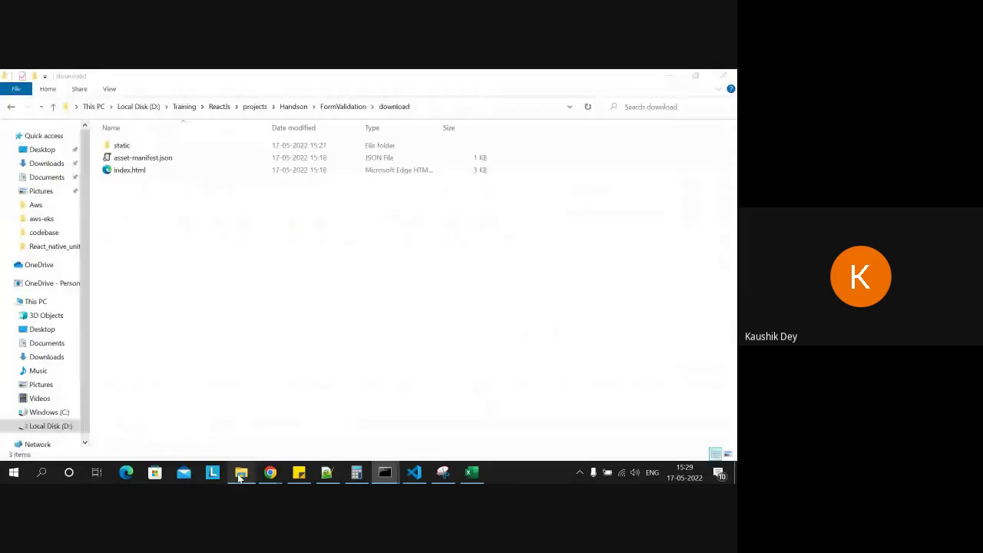
pyautogui.moveTo(268, 470)
pyautogui.click(296, 438)
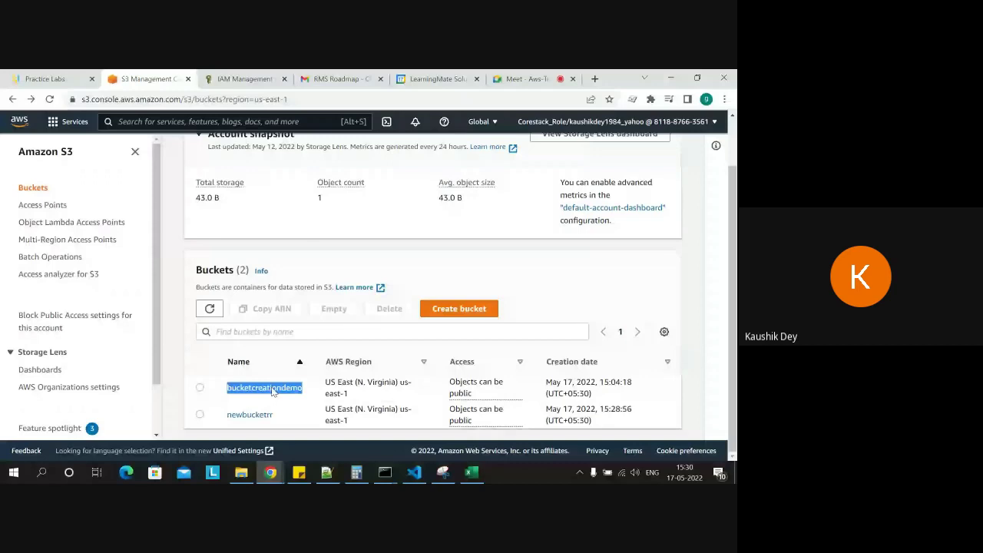
pyautogui.click(273, 389)
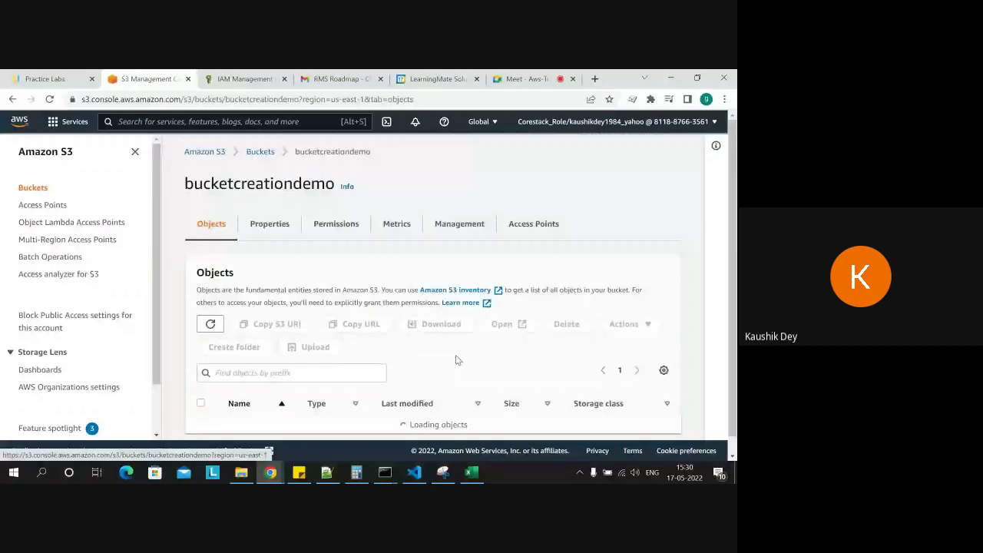
pyautogui.click(671, 79)
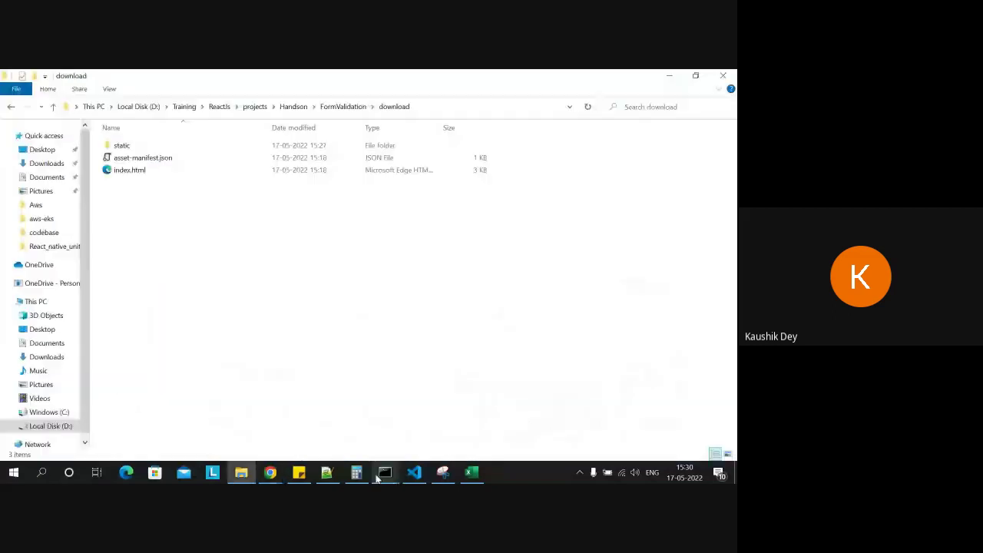
pyautogui.click(379, 474)
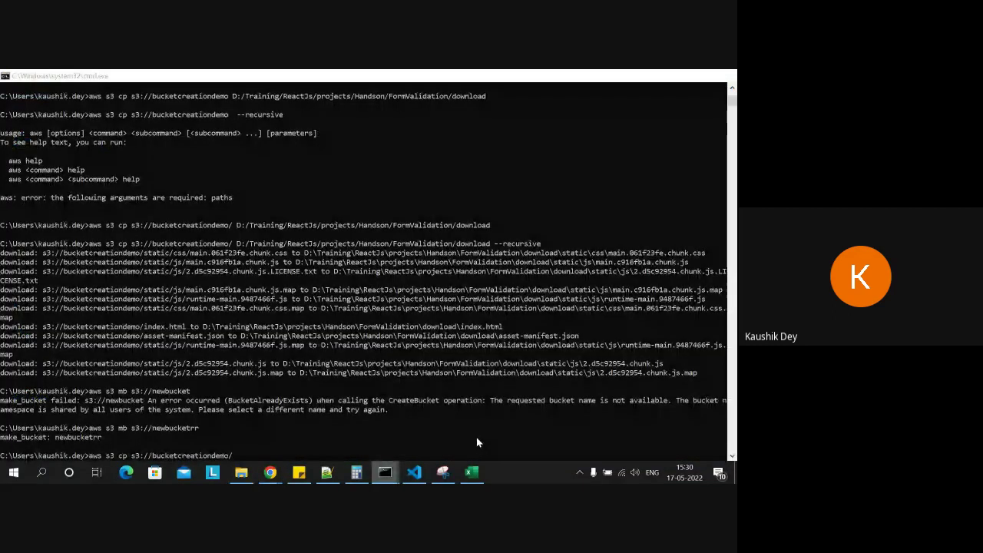
# Step: Try to copy assest-manifest.json to s3://newbucketrr by completing and running the cp command, checking the object name in the S3 console while entering it
pyautogui.write('assest')
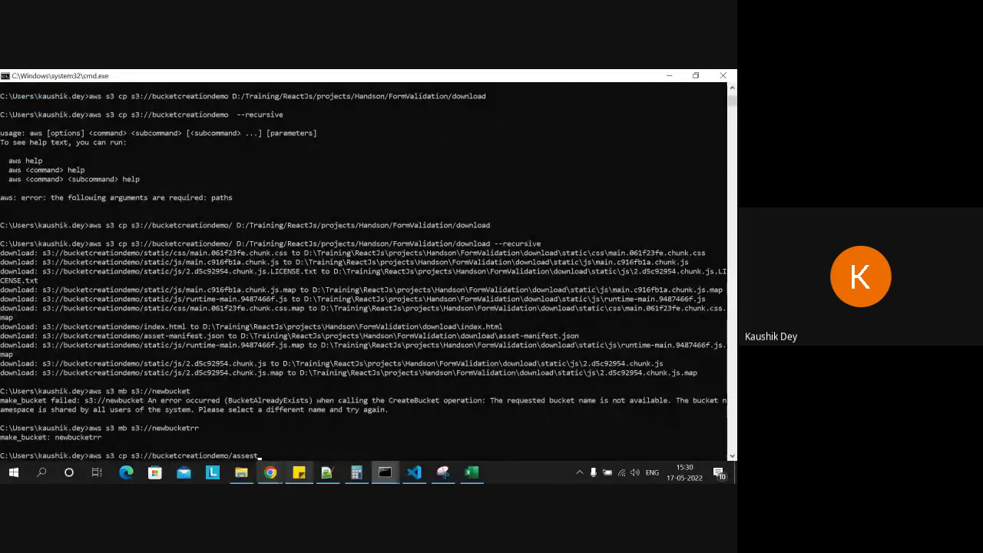
pyautogui.click(270, 471)
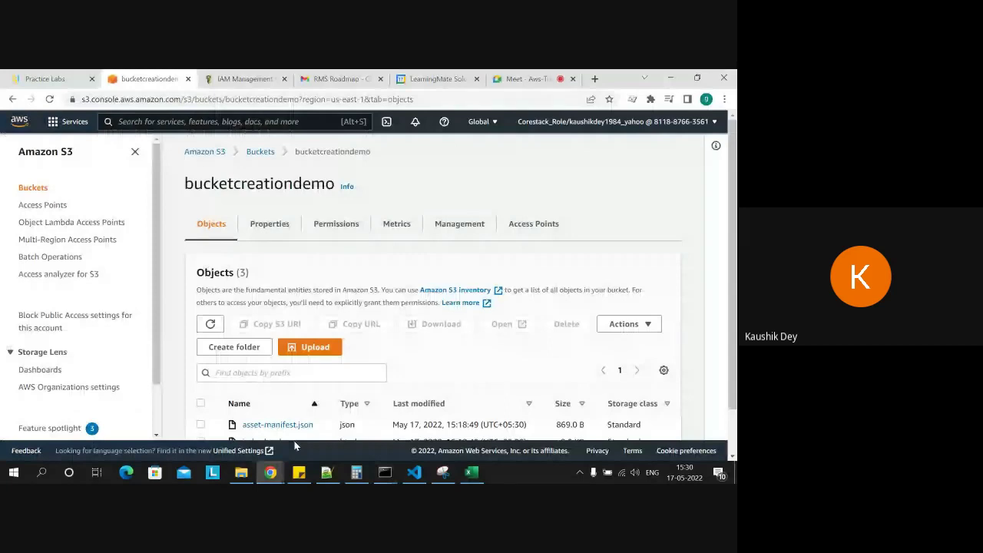
pyautogui.hotkey('alt', 'Tab')
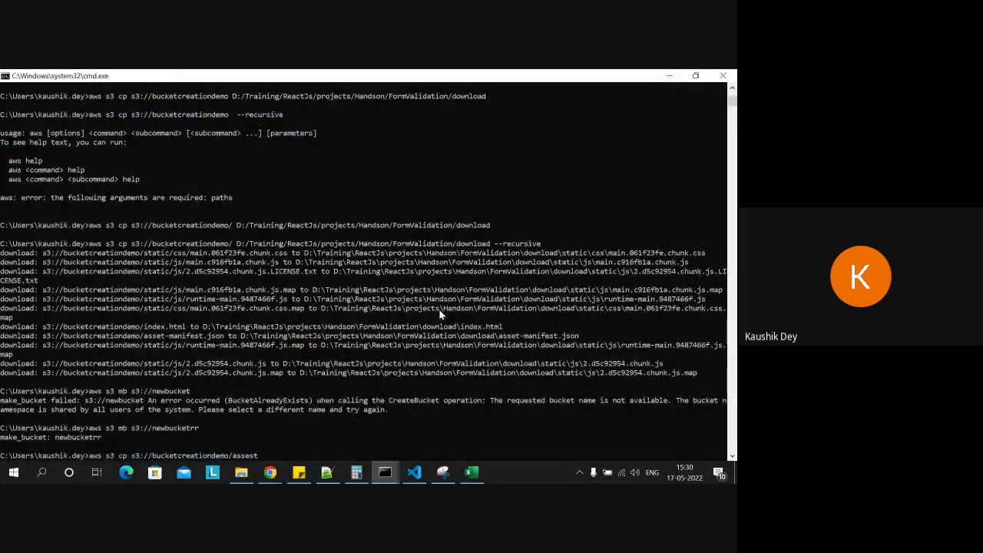
pyautogui.write('-manifest')
pyautogui.click(242, 471)
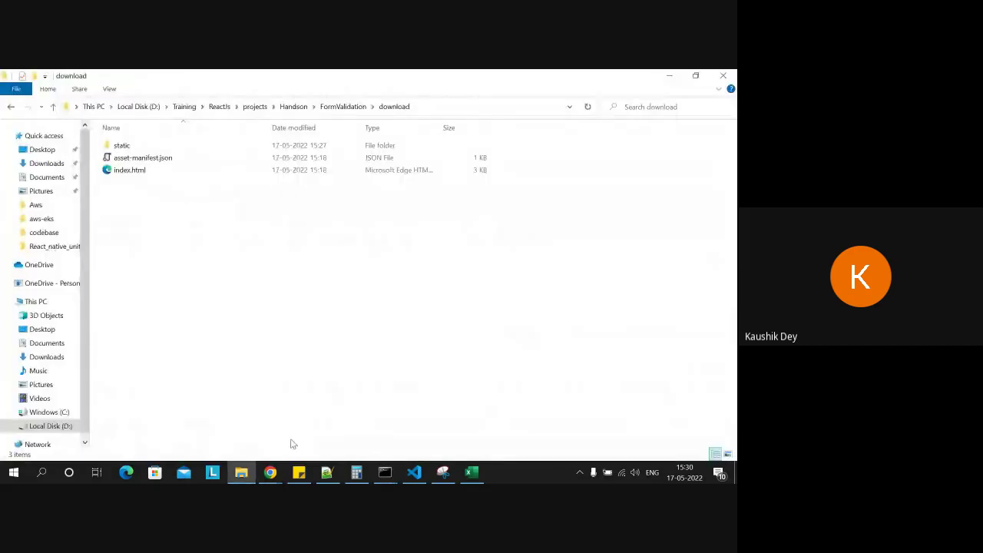
pyautogui.moveTo(270, 470)
pyautogui.click(323, 436)
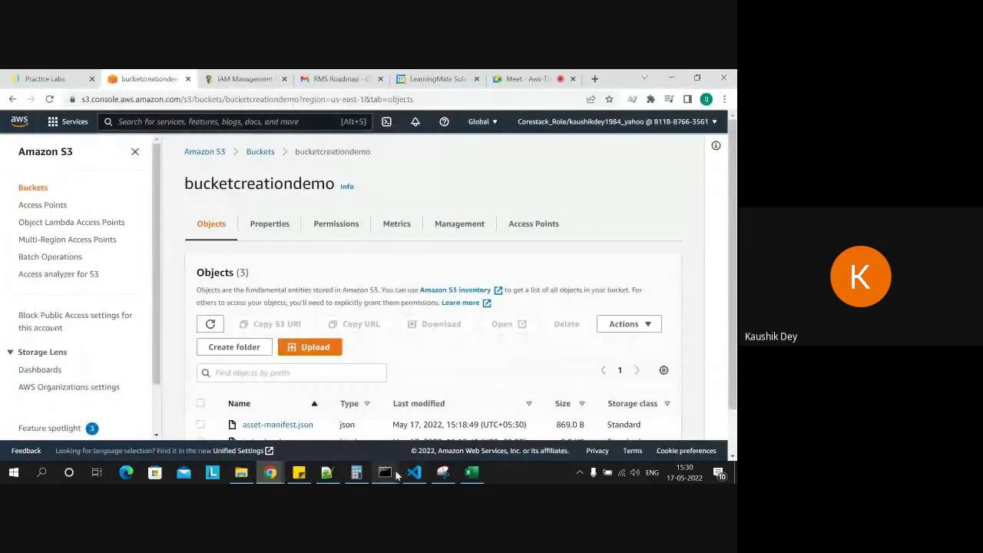
pyautogui.moveTo(385, 473)
pyautogui.click(482, 417)
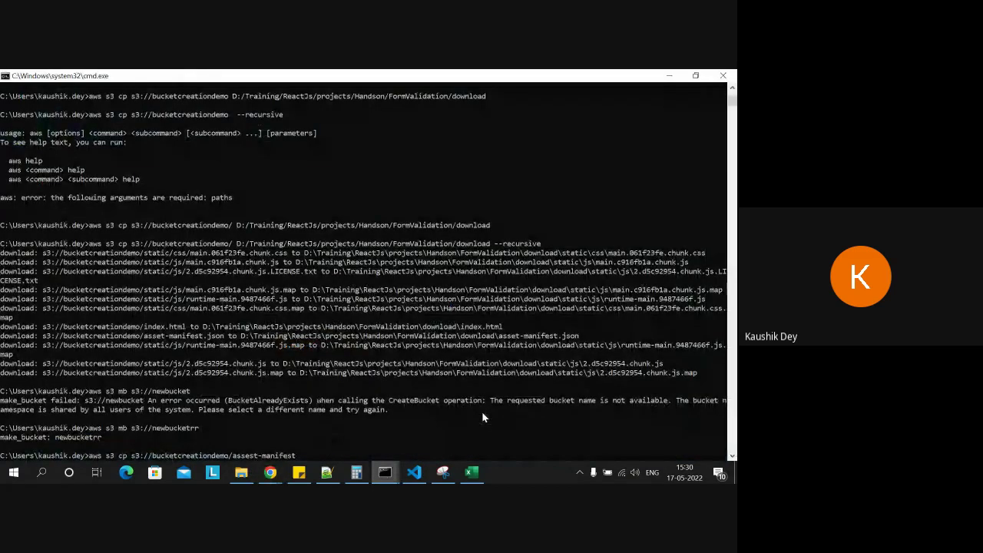
pyautogui.write('.json s3://newbuck')
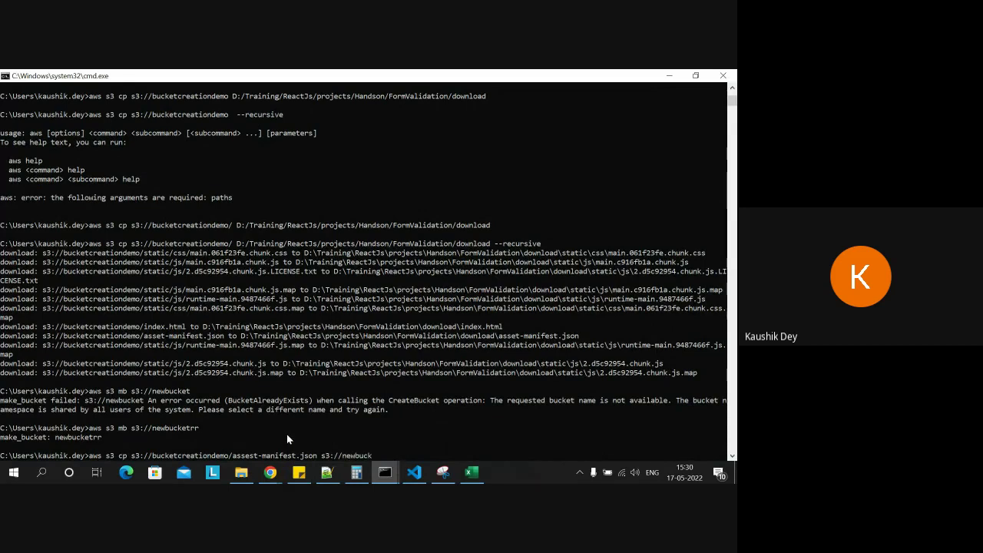
pyautogui.write('etrr')
pyautogui.press('Return')
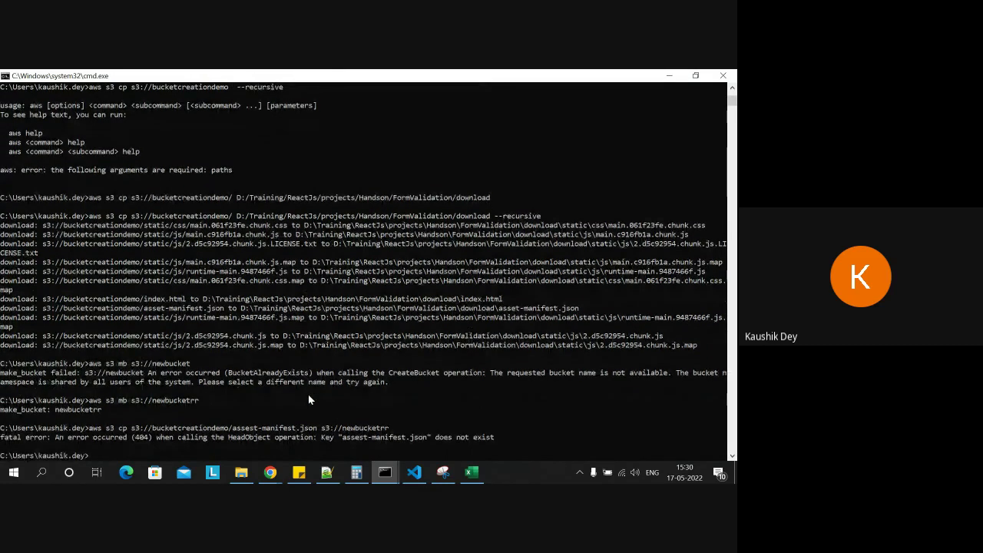
# Step: Recall the failed copy command, check the manifest file's exact name in the S3 console, and return to the Command Prompt
pyautogui.press('Up')
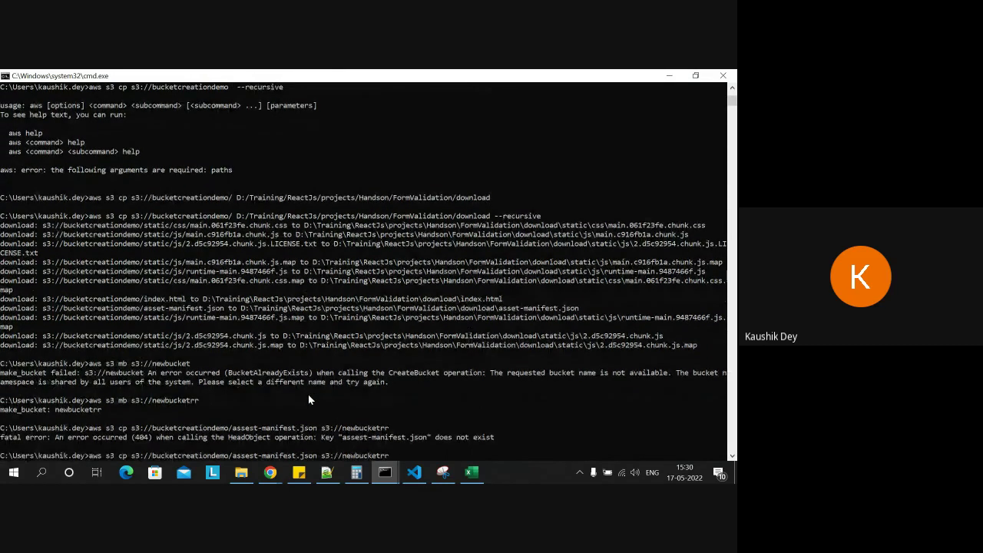
pyautogui.click(241, 471)
pyautogui.moveTo(270, 476)
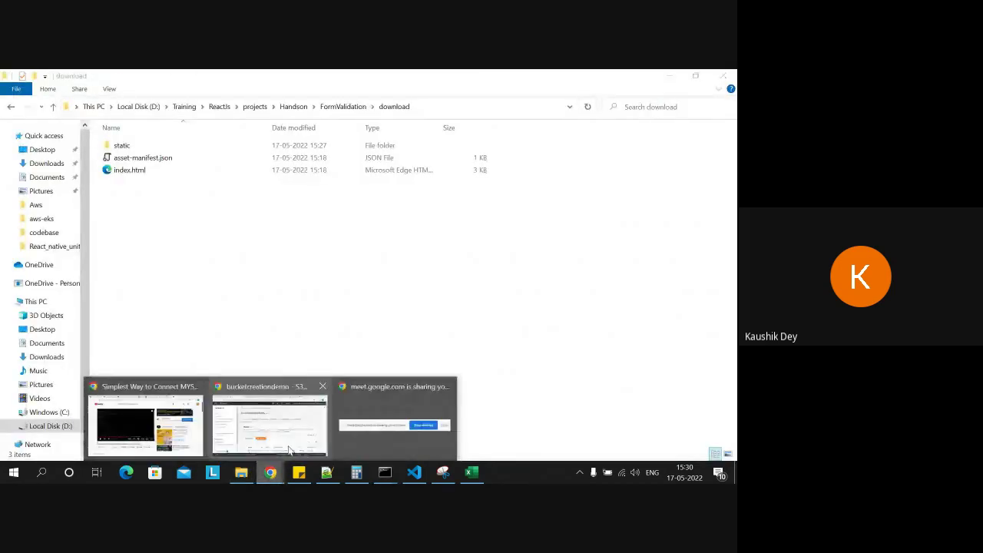
pyautogui.click(290, 450)
pyautogui.click(383, 474)
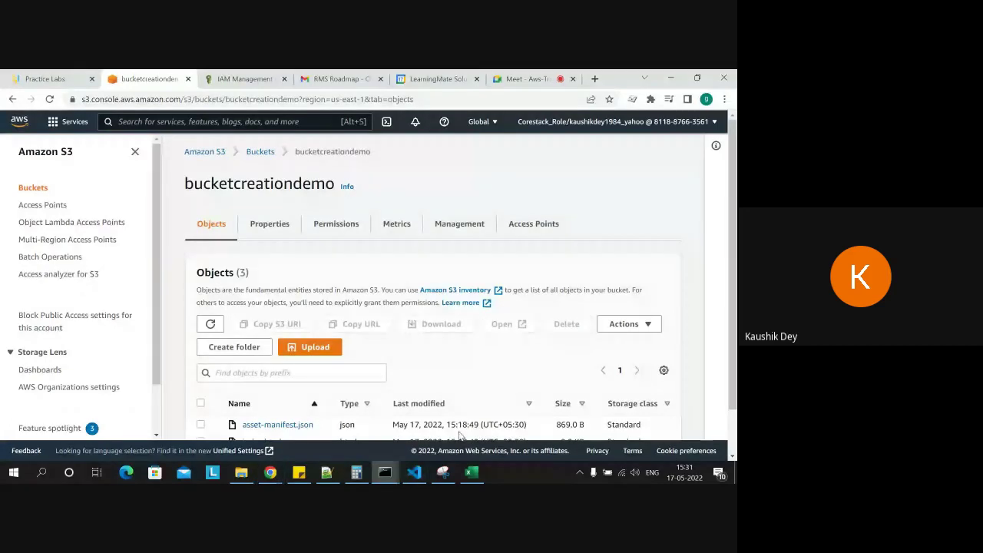
pyautogui.click(388, 474)
pyautogui.click(505, 426)
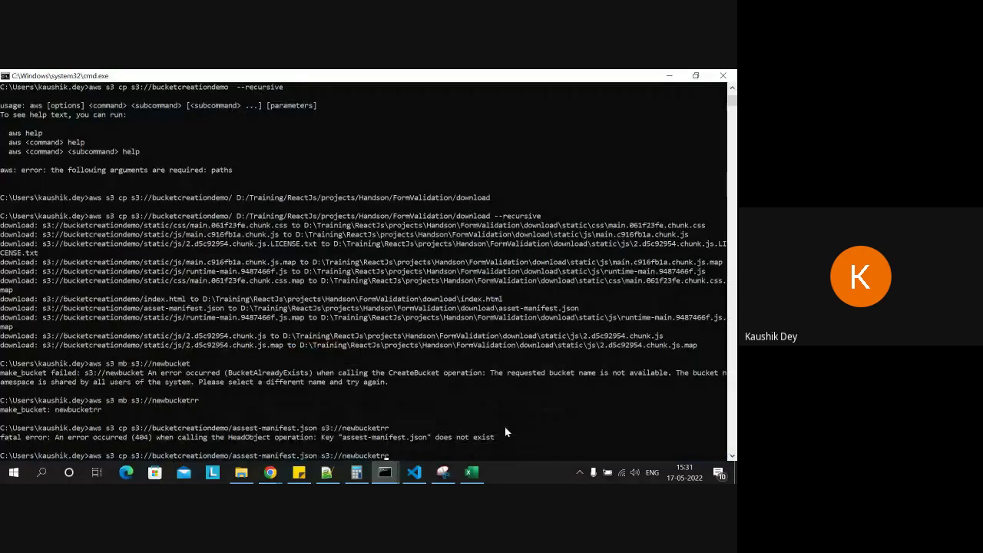
# Step: Correct the source object to asset-manifest.json and run aws s3 cp s3://bucketcreationdemo/asset-manifest.json s3://newbucketrr
pyautogui.press('Left')
pyautogui.press('Left')
pyautogui.press('Left')
pyautogui.press('Left')
pyautogui.press('Left')
pyautogui.press('Left')
pyautogui.press('Left')
pyautogui.press('Left')
pyautogui.press('Left')
pyautogui.press('Left')
pyautogui.press('Left')
pyautogui.press('Left')
pyautogui.press('Left')
pyautogui.press('Left')
pyautogui.press('Left')
pyautogui.press('Left')
pyautogui.press('Left')
pyautogui.press('Left')
pyautogui.press('Left')
pyautogui.press('Left')
pyautogui.press('BackSpace')
pyautogui.press('BackSpace')
pyautogui.write('t')
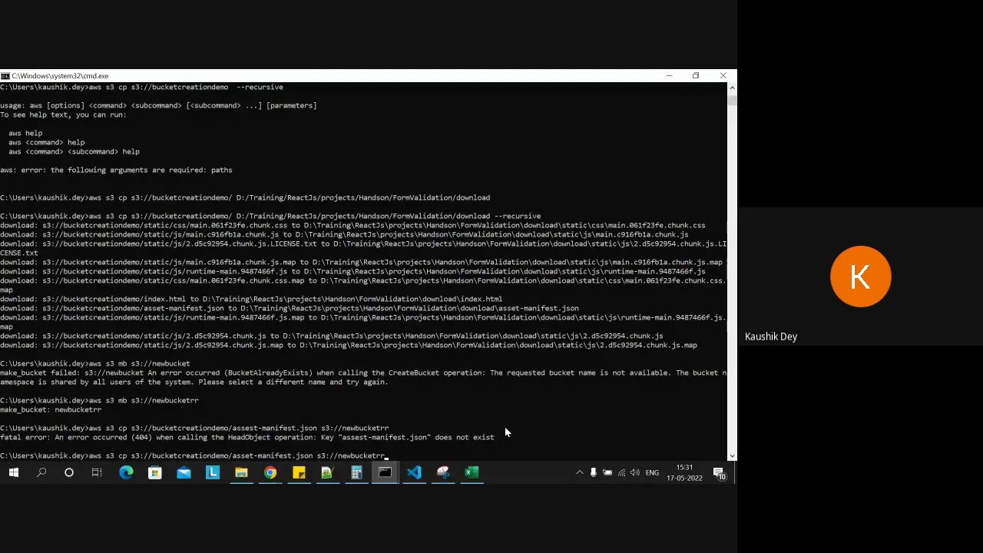
pyautogui.press('Return')
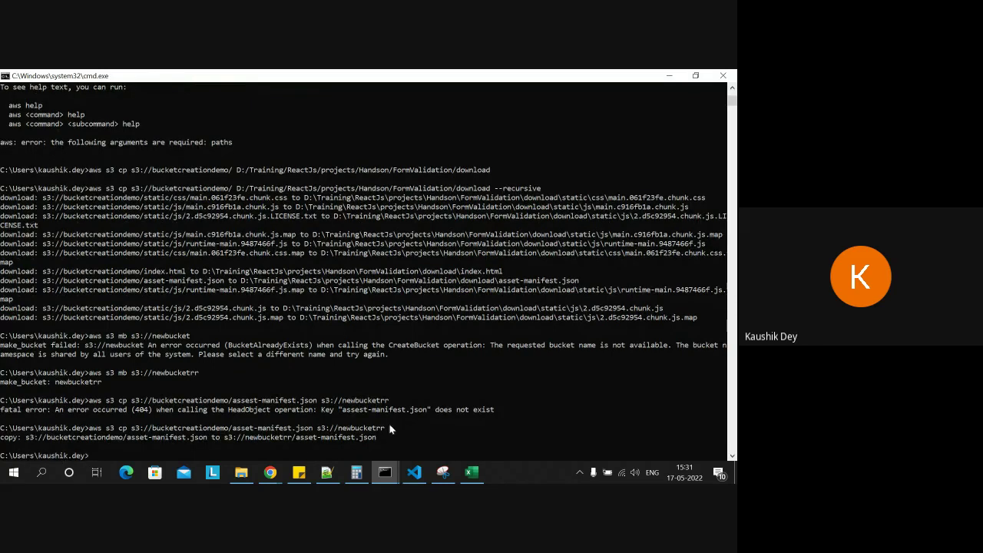
# Step: Switch to the S3 console in Chrome, go back to the bucket list, and open newbucketrr to check for the copied object
pyautogui.click(270, 473)
pyautogui.click(268, 422)
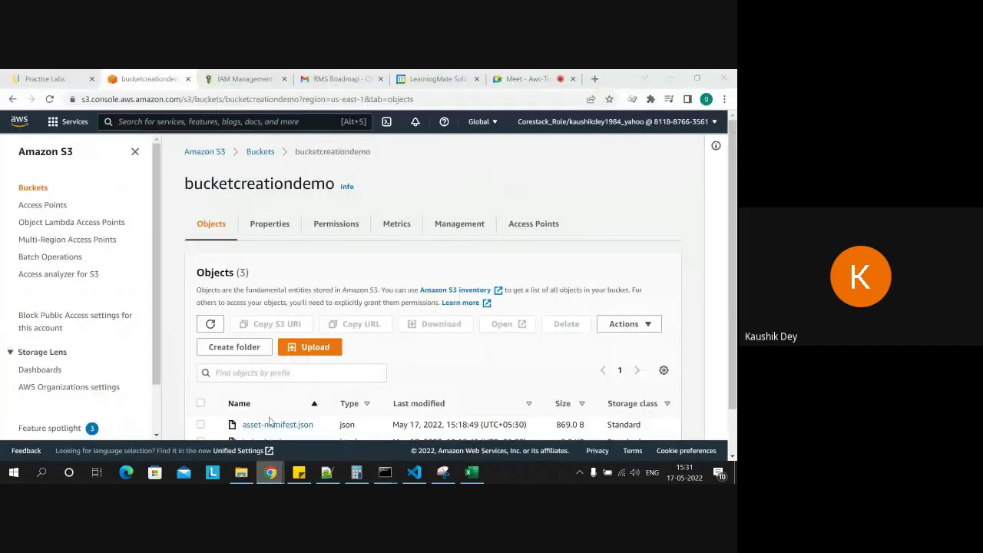
pyautogui.moveTo(729, 320); pyautogui.dragTo(733, 421)
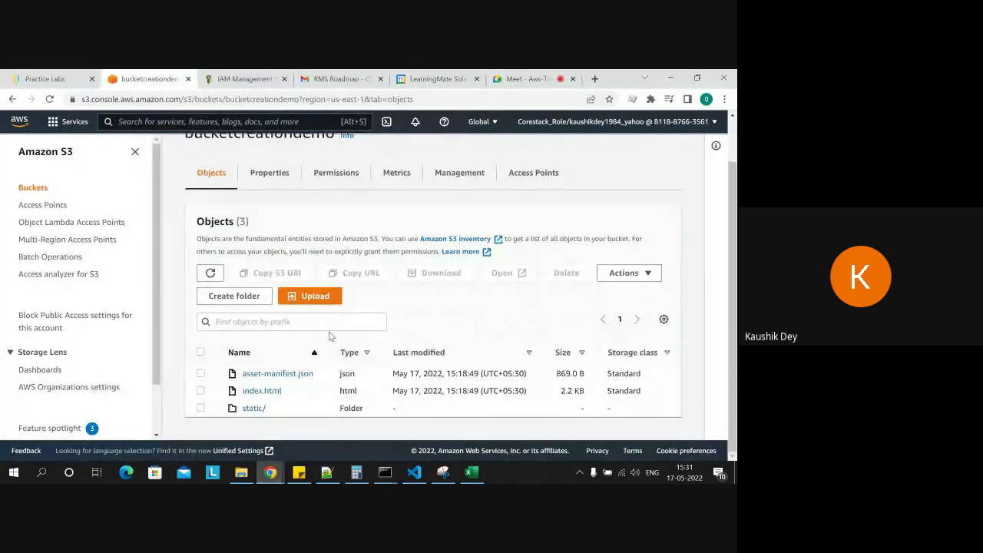
pyautogui.click(12, 99)
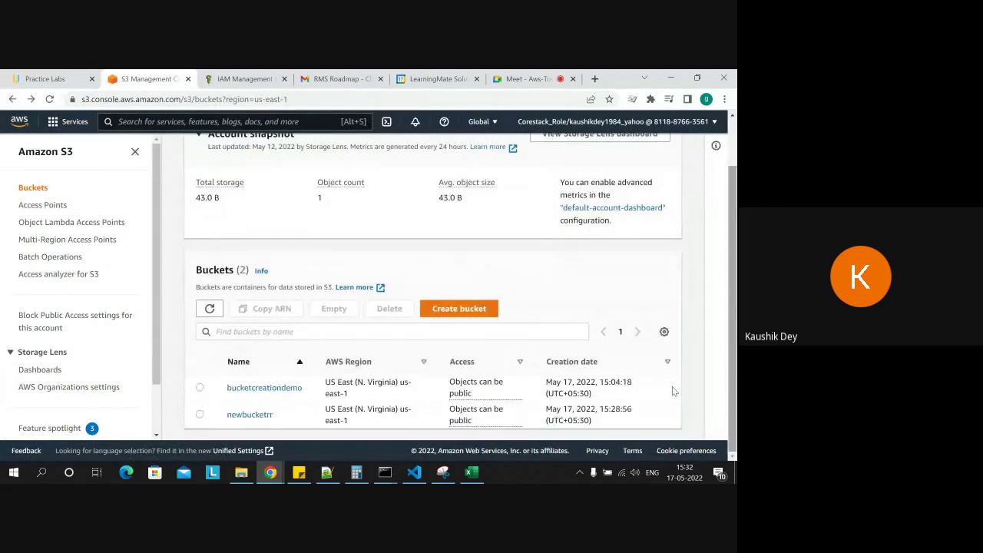
pyautogui.click(250, 415)
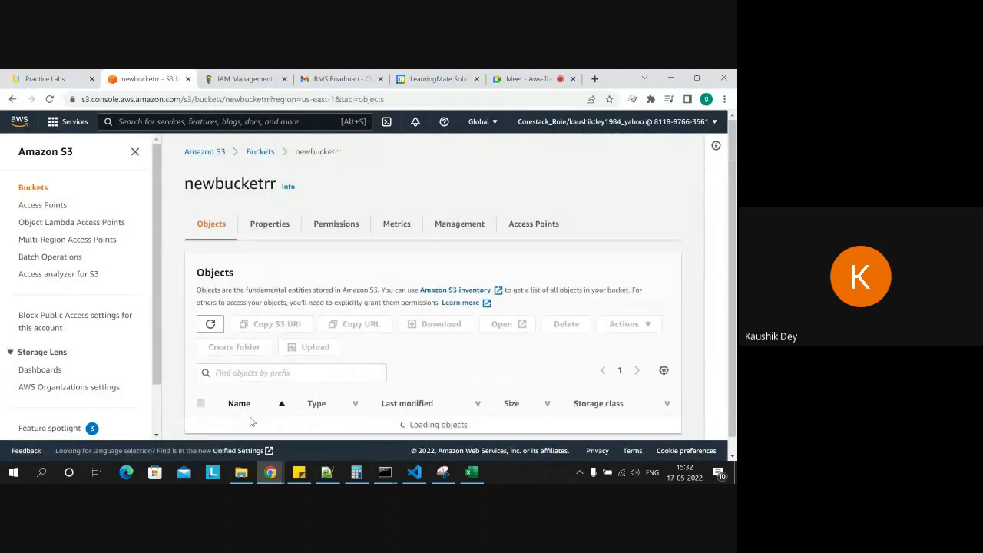
pyautogui.scroll(-1, 524, 406)
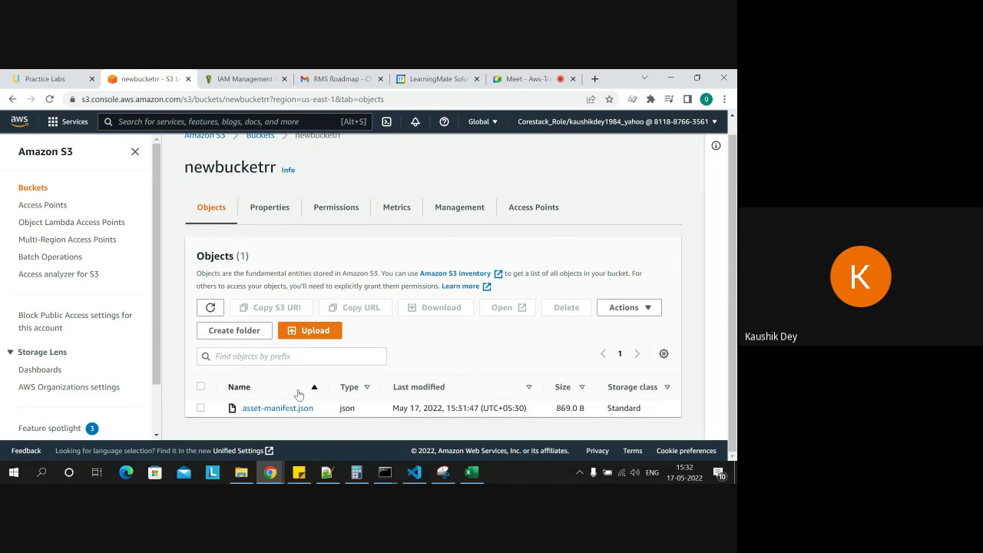
# Step: Mute the microphone in the Google Meet call and return to the Command Prompt window with the AWS commands
pyautogui.click(526, 78)
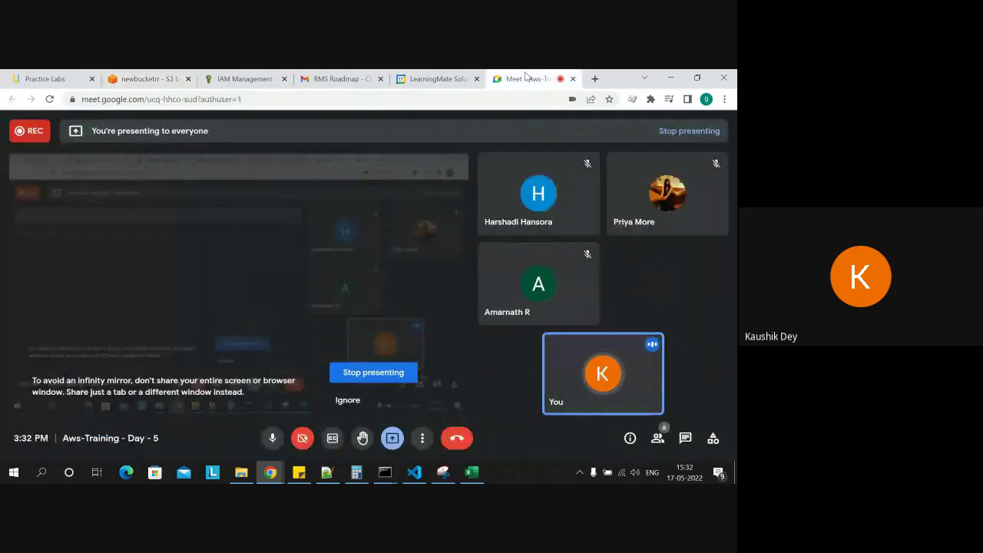
pyautogui.click(273, 438)
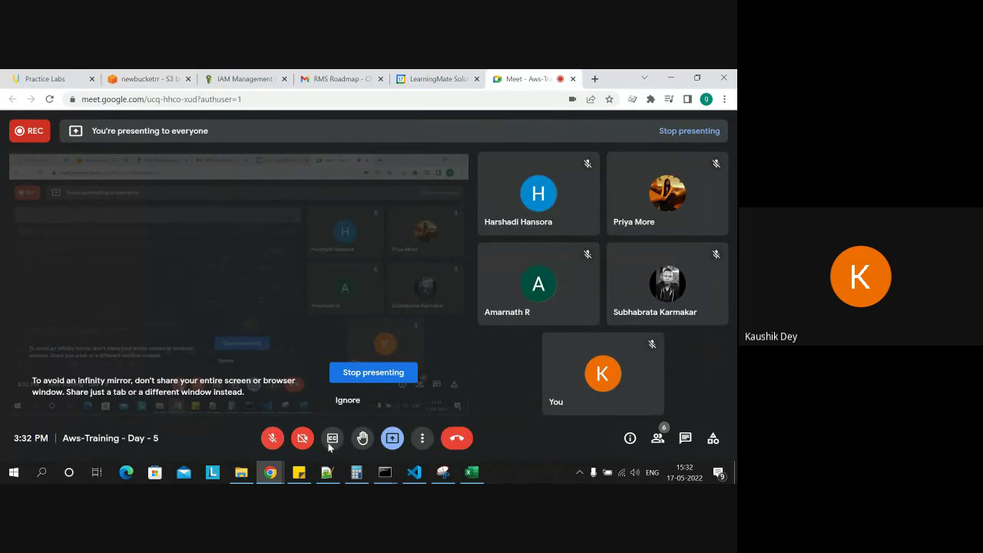
pyautogui.moveTo(387, 475)
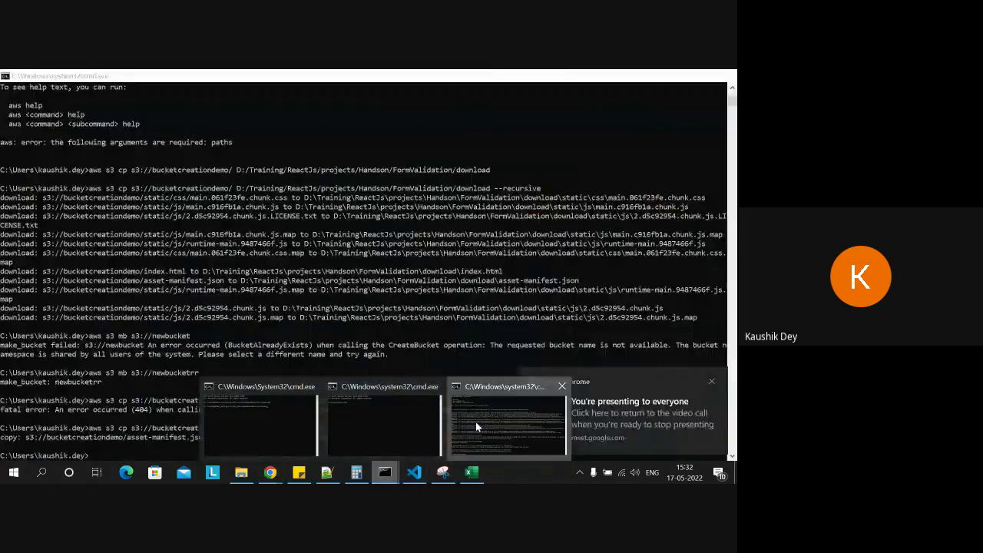
pyautogui.click(475, 422)
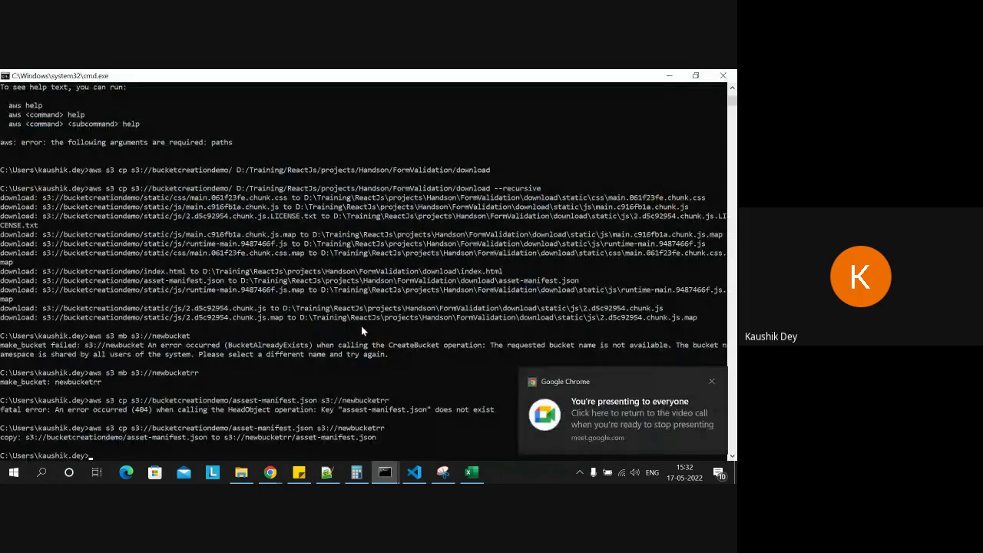